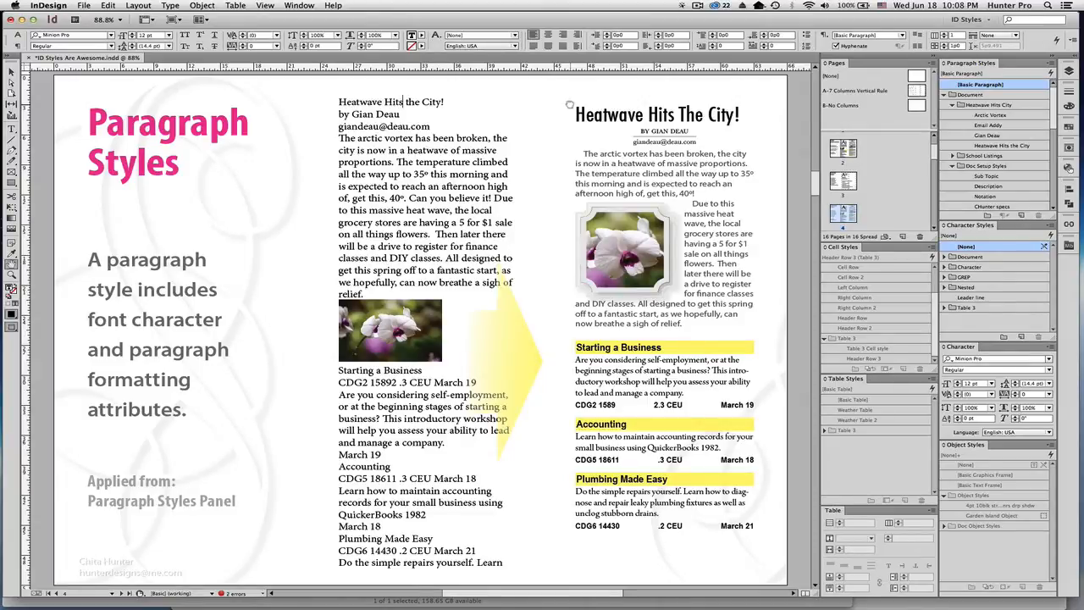
pyautogui.moveTo(570, 104); pyautogui.dragTo(598, 102)
pyautogui.press('Up')
pyautogui.press('Up')
pyautogui.press('Up')
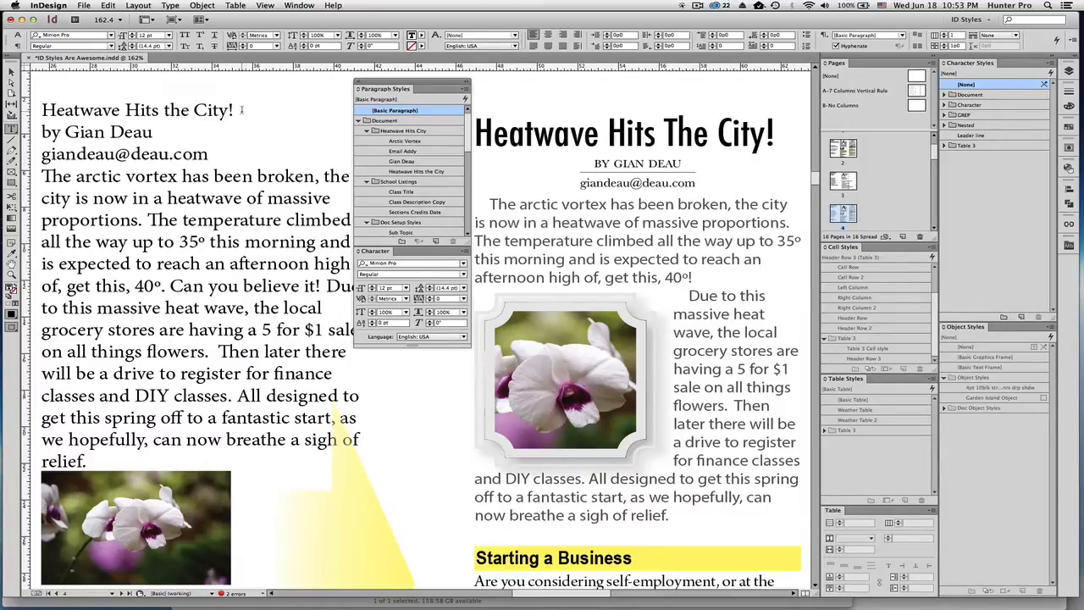
# - Format the unstyled article's headline "Heatwave Hits the City!" in Futura Condensed Medium at 24 pt
pyautogui.moveTo(242, 110); pyautogui.dragTo(50, 109)
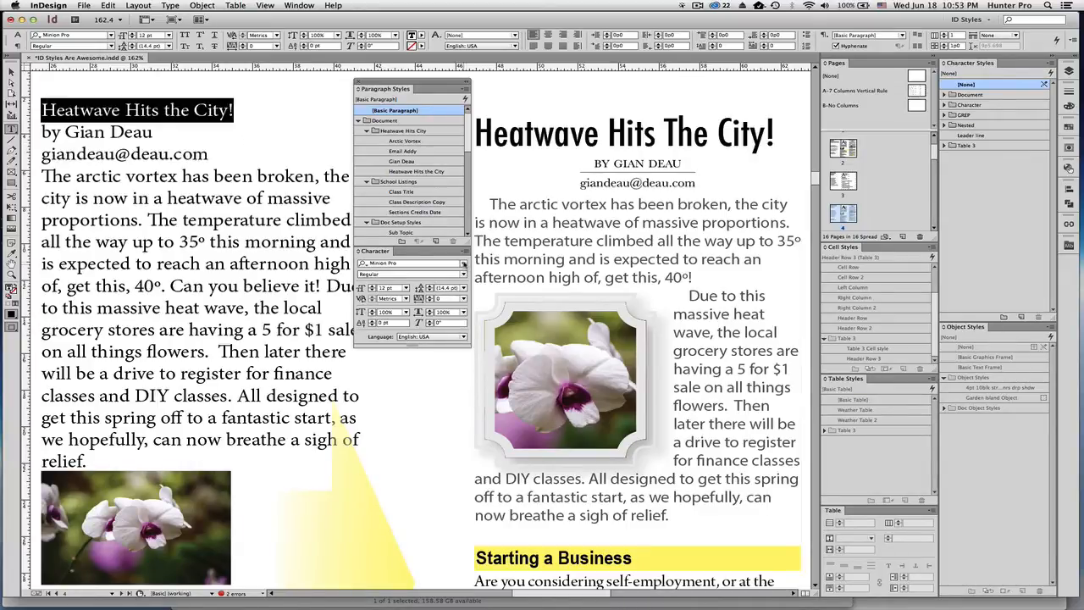
pyautogui.click(463, 264)
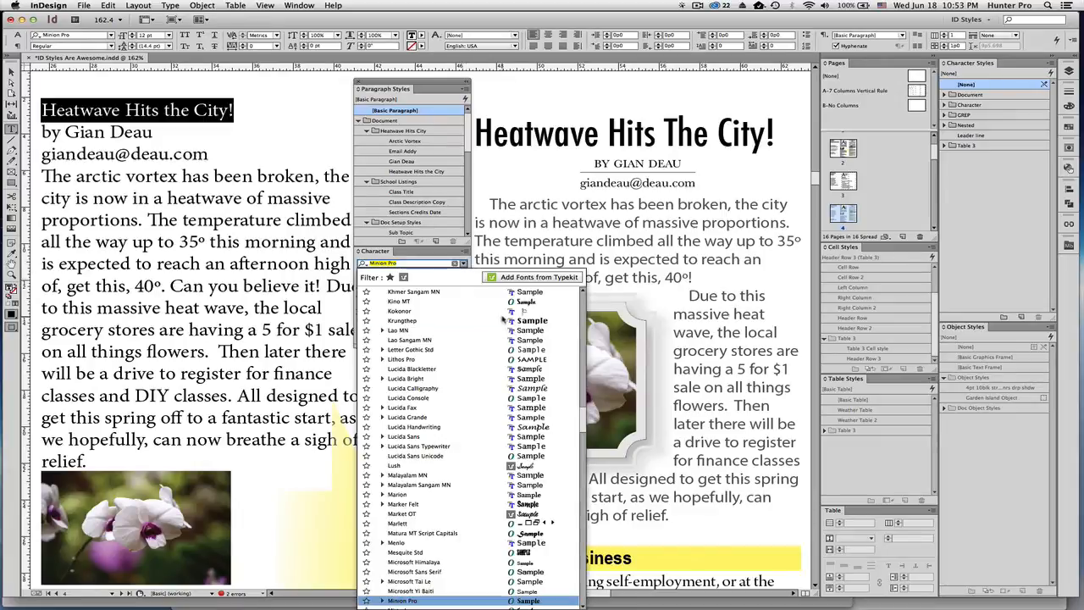
pyautogui.scroll(20, 505, 320)
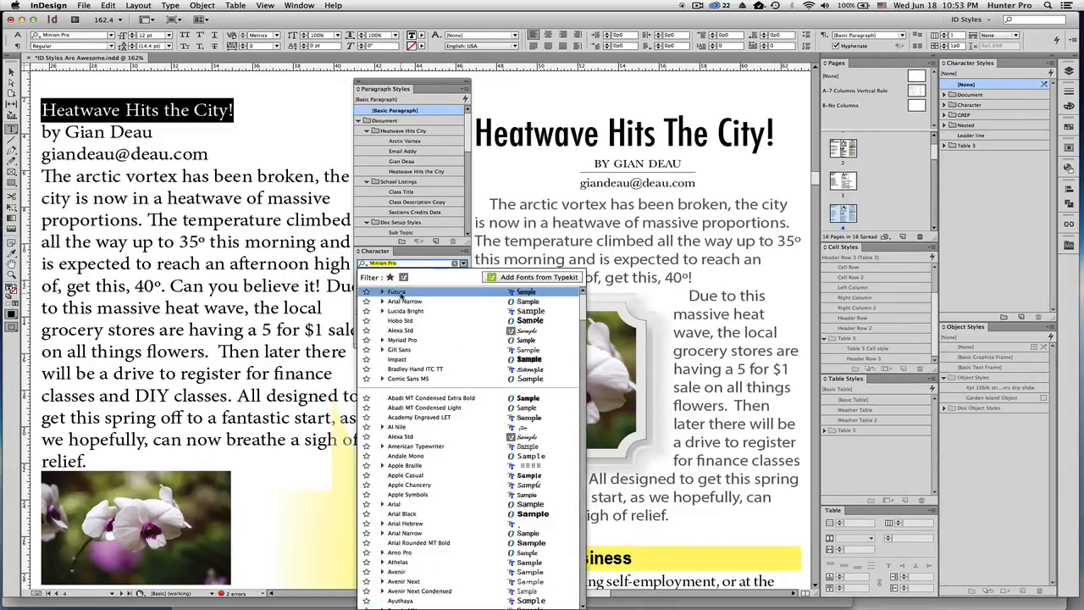
pyautogui.click(394, 292)
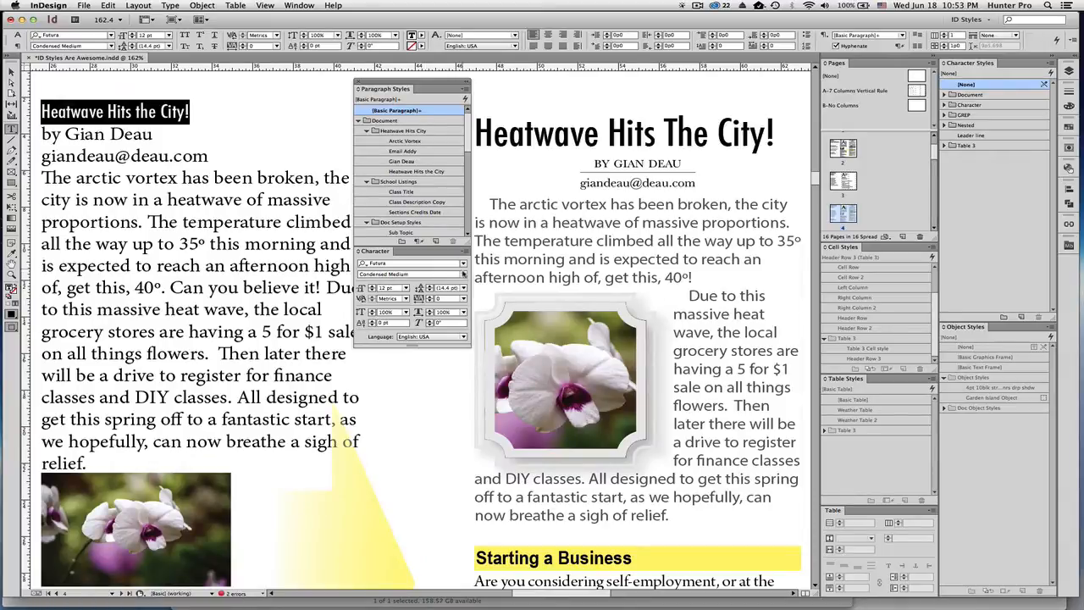
pyautogui.click(463, 274)
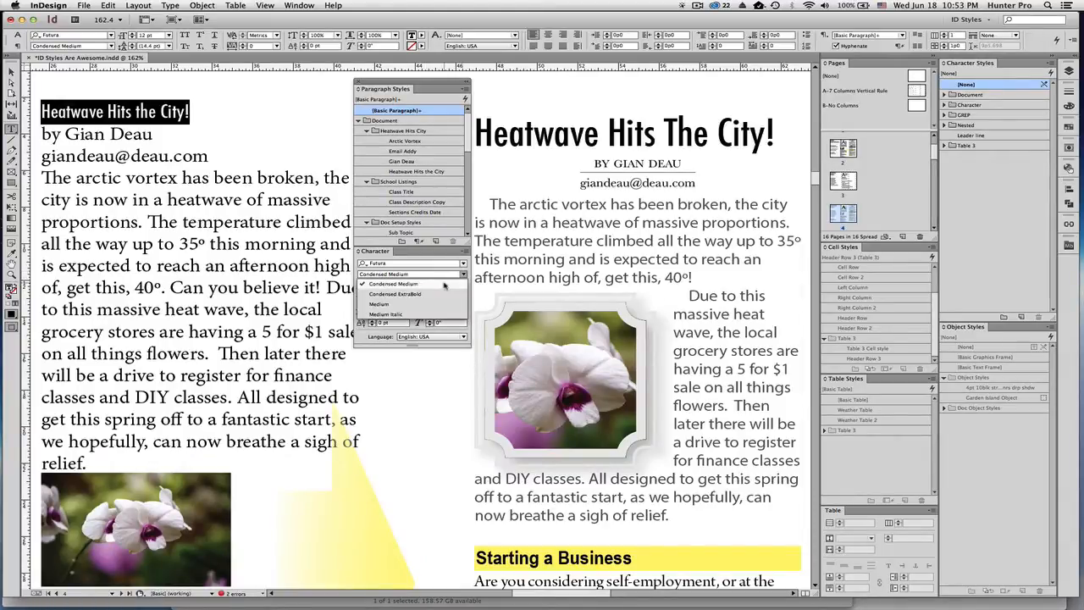
pyautogui.click(444, 286)
pyautogui.click(406, 289)
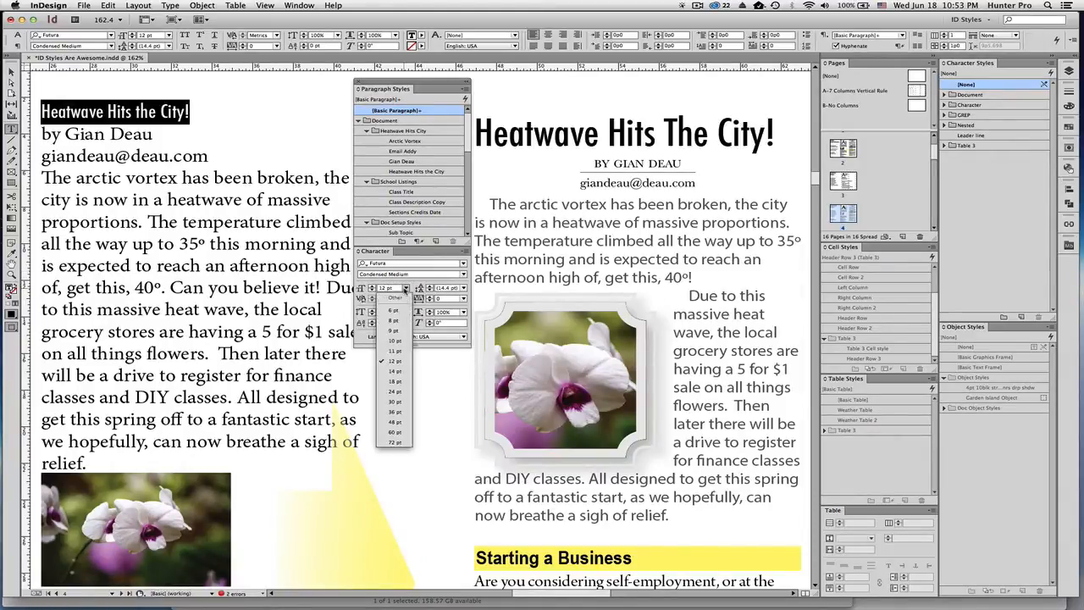
pyautogui.click(394, 391)
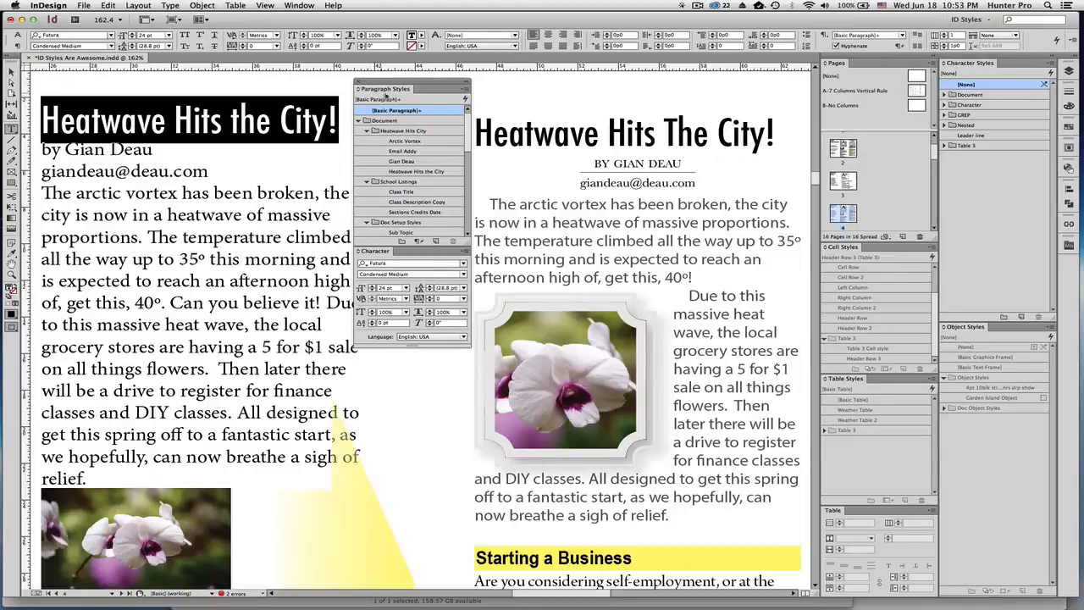
# - Examine the character, indent, tab, rule and hyphenation settings offered for a new paragraph style based on the headline, without creating it
pyautogui.keyDown('alt'); pyautogui.click(434, 241); pyautogui.keyUp('alt')
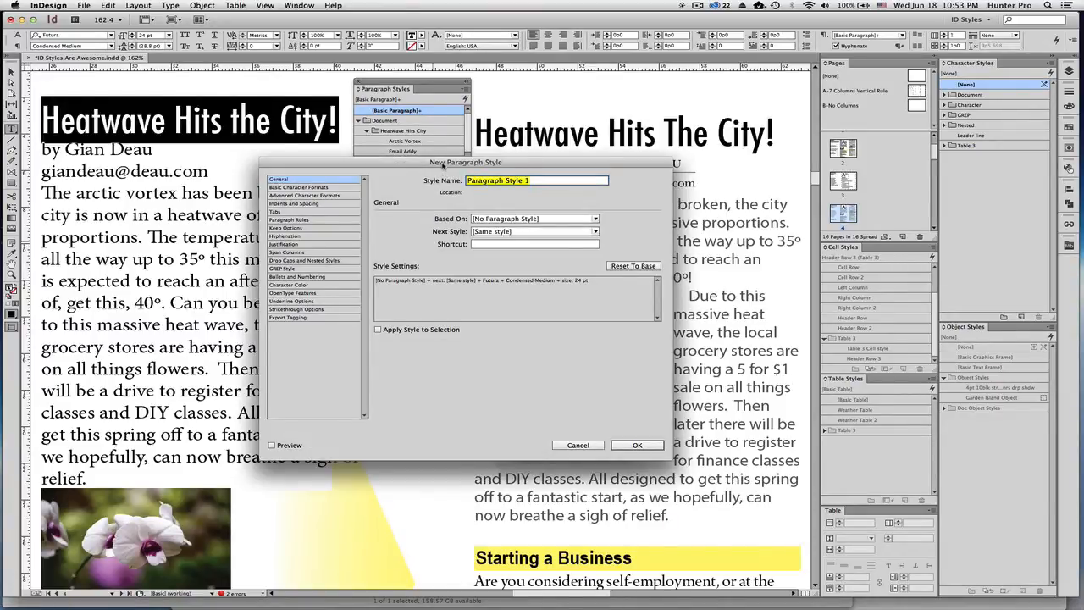
pyautogui.moveTo(444, 163); pyautogui.dragTo(407, 98)
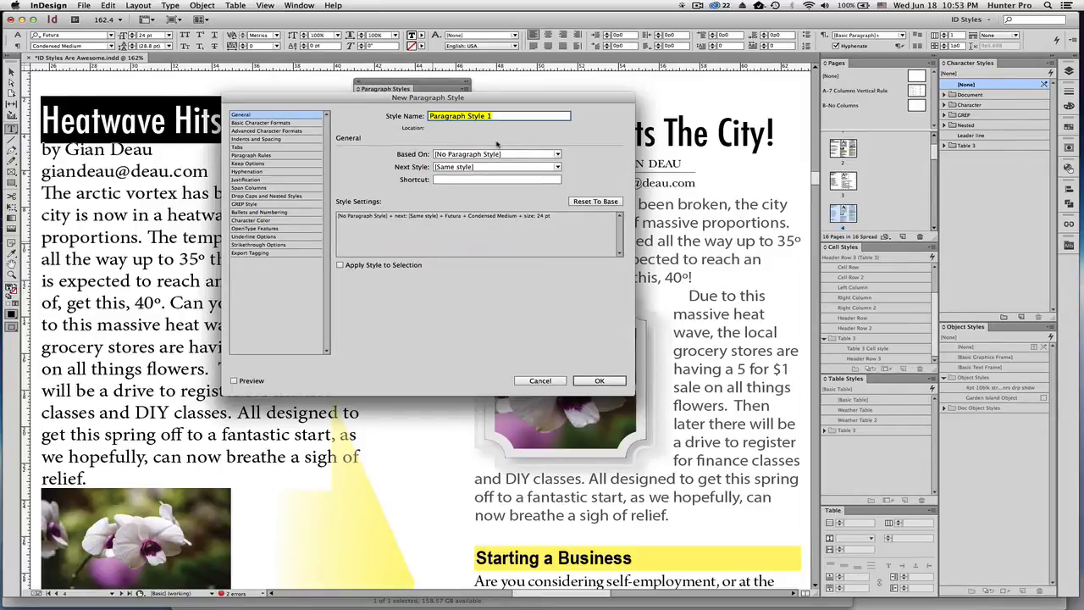
pyautogui.click(299, 123)
pyautogui.click(285, 131)
pyautogui.click(276, 141)
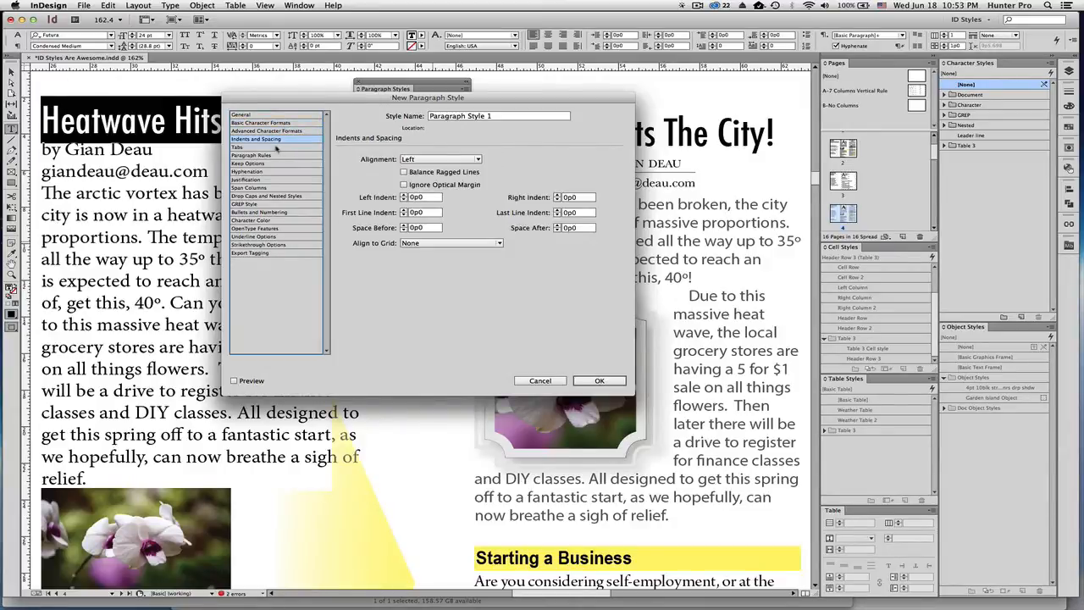
pyautogui.click(274, 148)
pyautogui.click(273, 156)
pyautogui.click(275, 172)
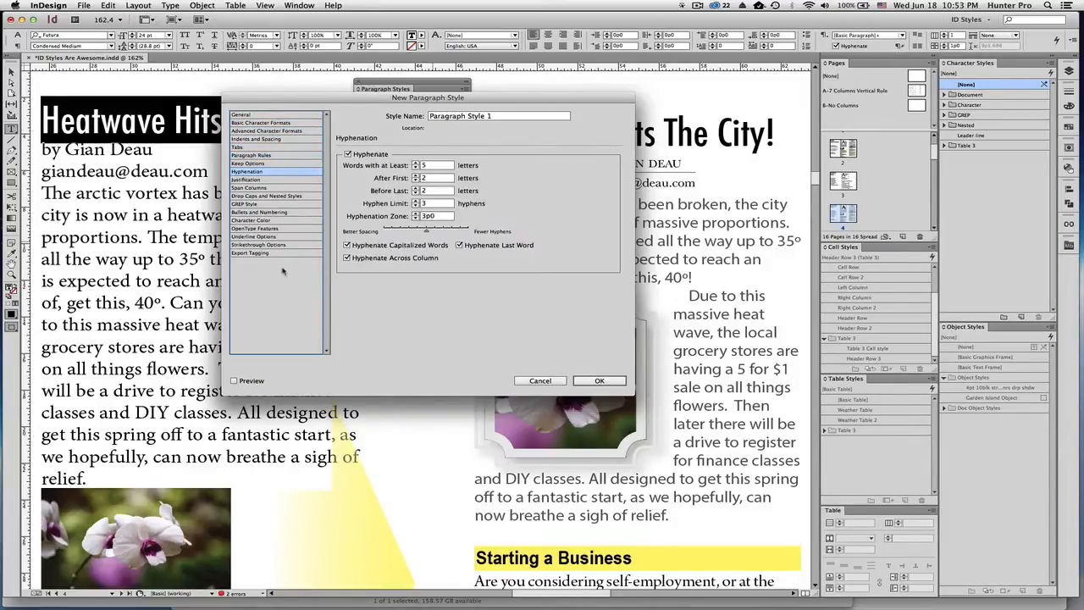
pyautogui.click(539, 380)
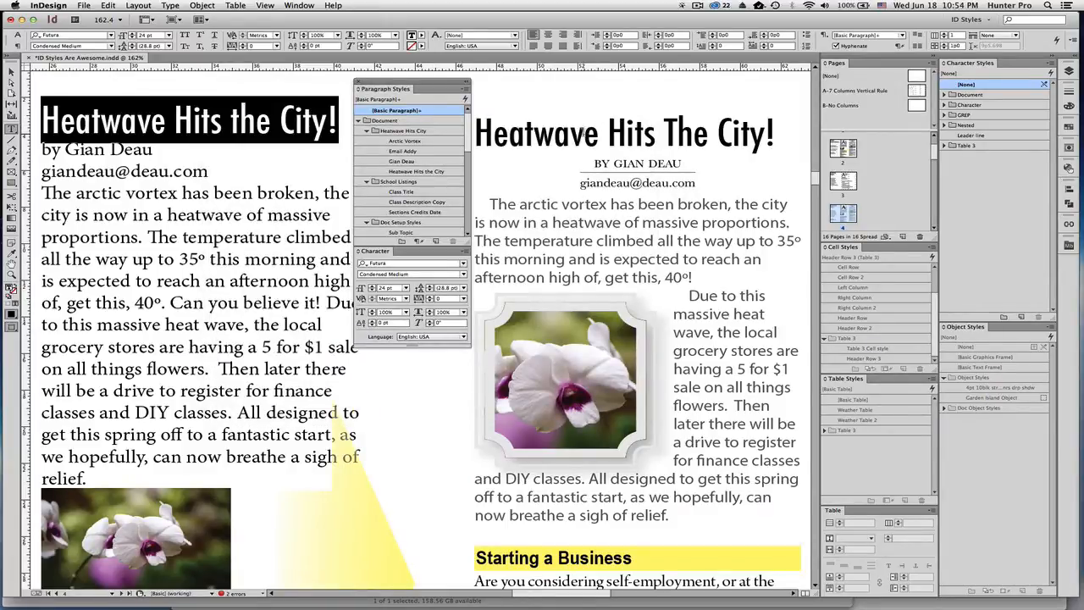
# - Check the paragraph styles used in the finished article's headline, byline and body paragraphs
pyautogui.moveTo(584, 132); pyautogui.dragTo(657, 183)
pyautogui.moveTo(551, 204); pyautogui.dragTo(637, 240)
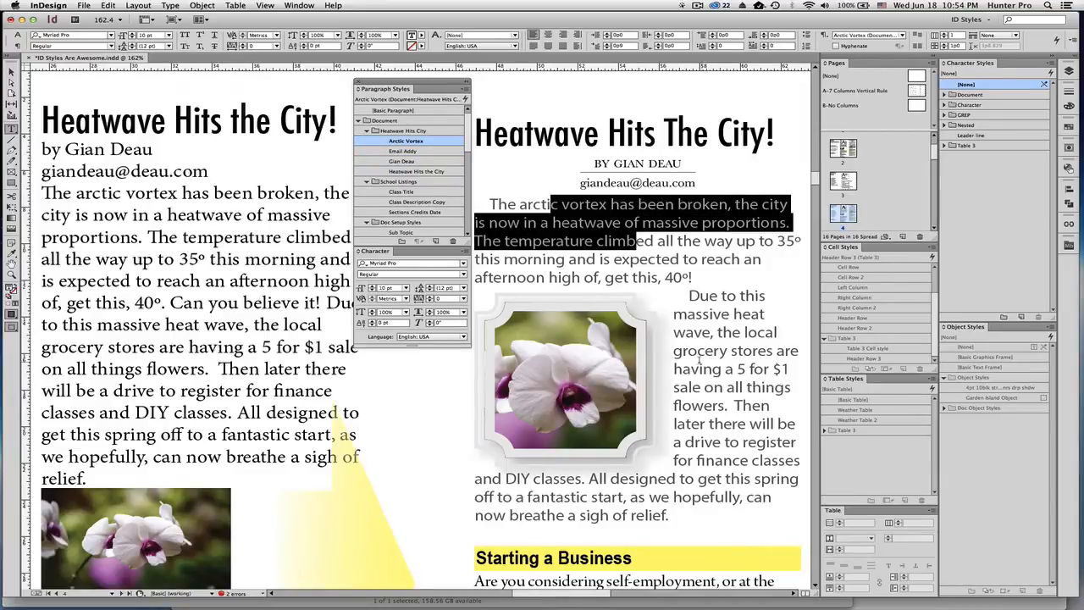
pyautogui.moveTo(699, 373); pyautogui.dragTo(723, 423)
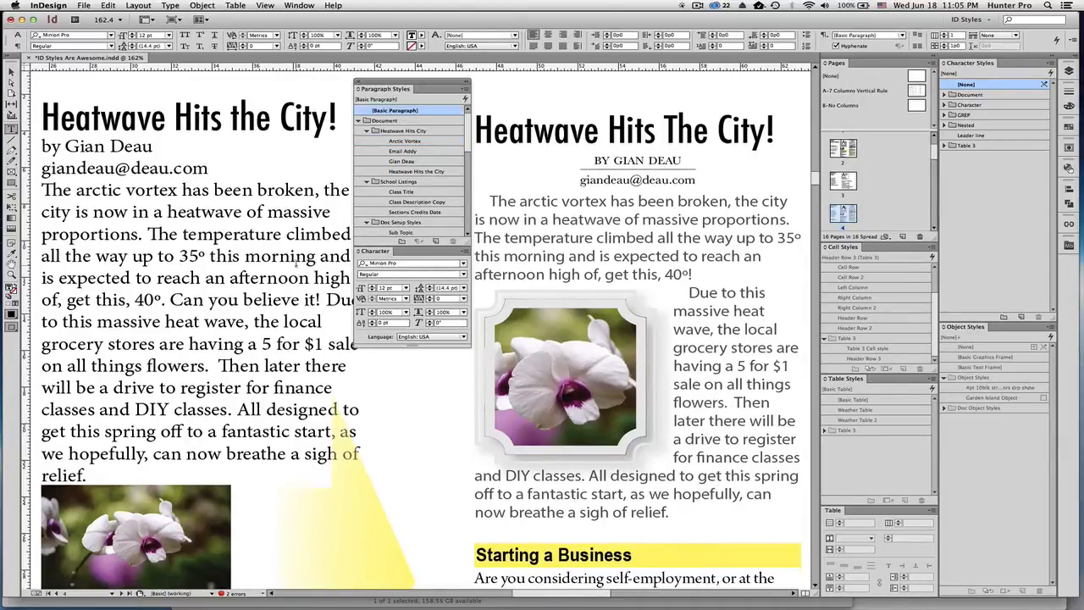
# - Style the unformatted article with the author-name paragraph style on the byline, Email Addy on the e-mail line and Arctic Vortex on the body
pyautogui.click(193, 117)
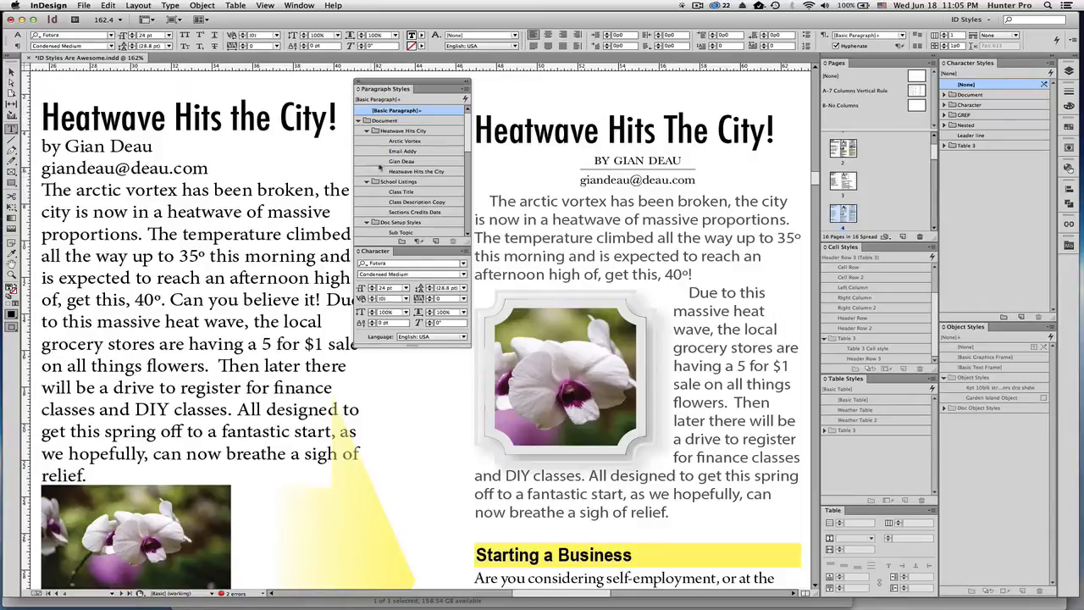
pyautogui.click(124, 149)
pyautogui.click(426, 161)
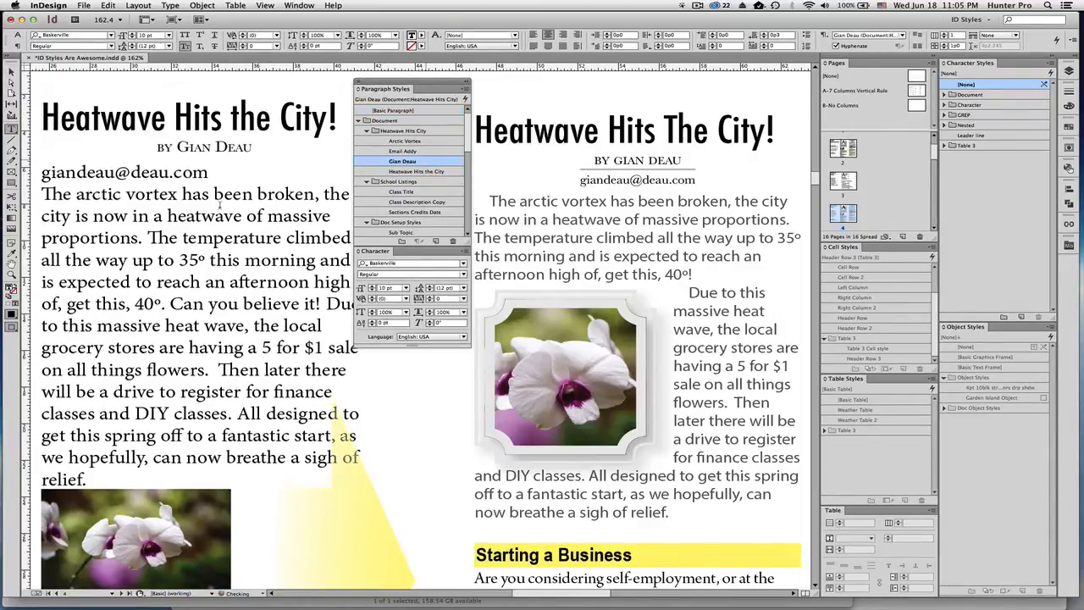
pyautogui.press('Down')
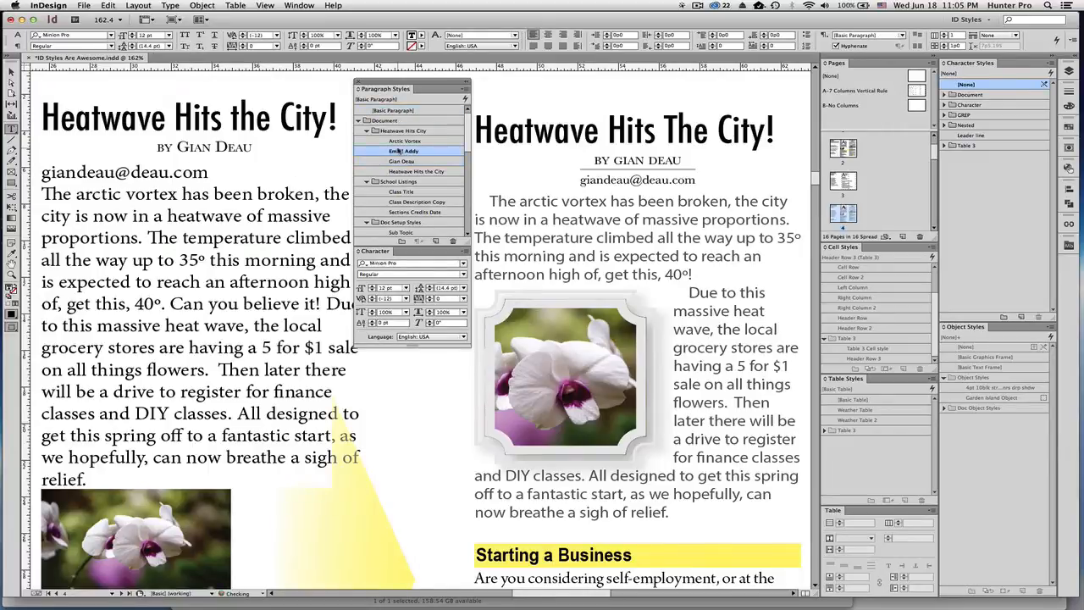
pyautogui.click(400, 151)
pyautogui.click(232, 190)
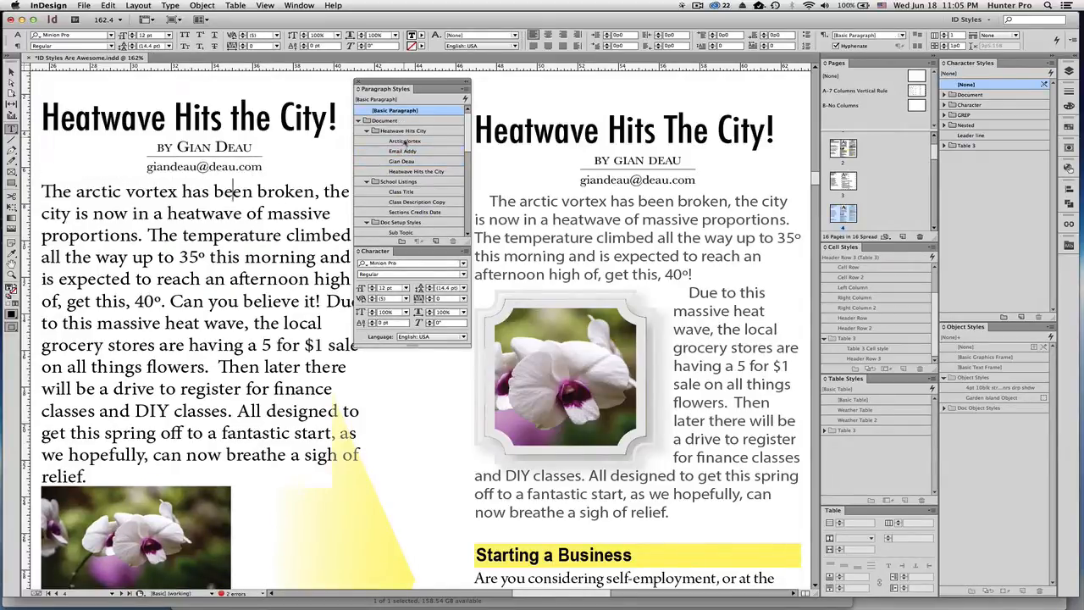
pyautogui.click(405, 141)
# - Style the unformatted "Starting a Business" listing with Class Title on its heading, Class Description Copy on its description and Sections Credits Date on its course line
pyautogui.scroll(-5, 262, 252)
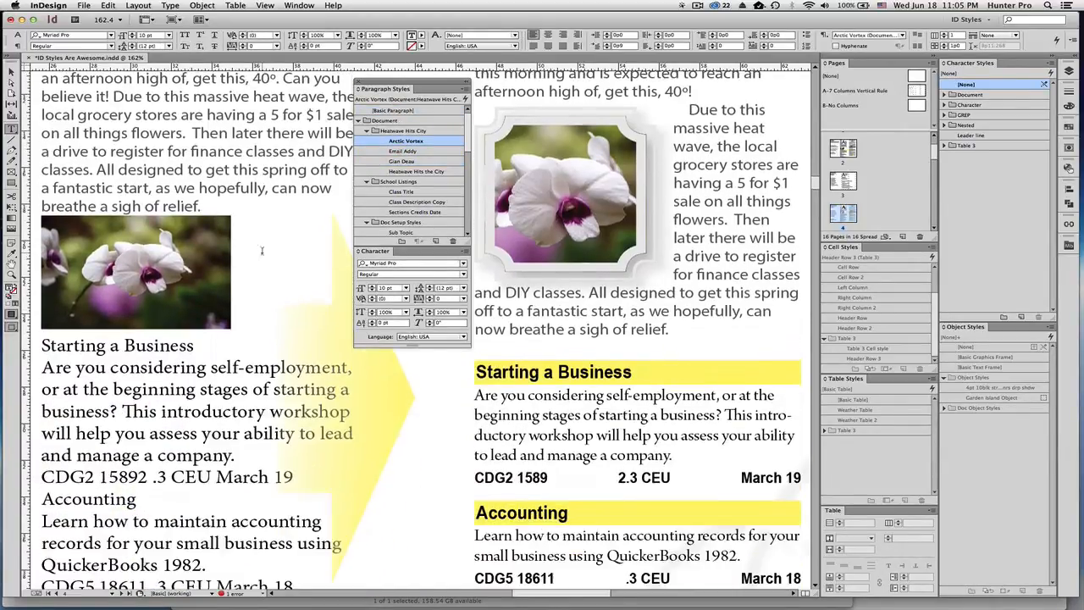
pyautogui.click(210, 341)
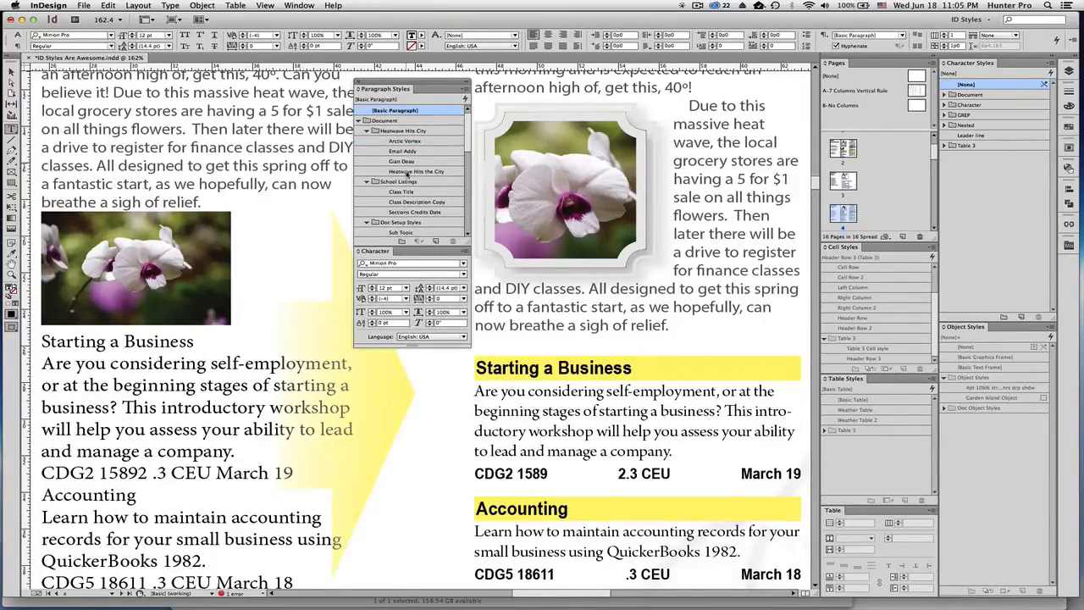
pyautogui.click(409, 194)
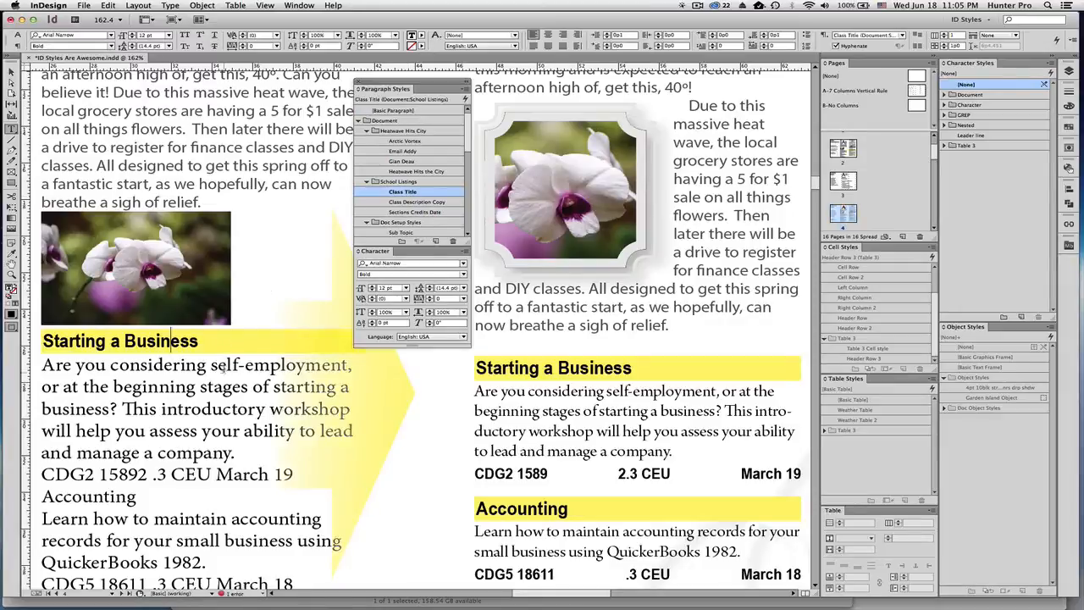
pyautogui.click(386, 202)
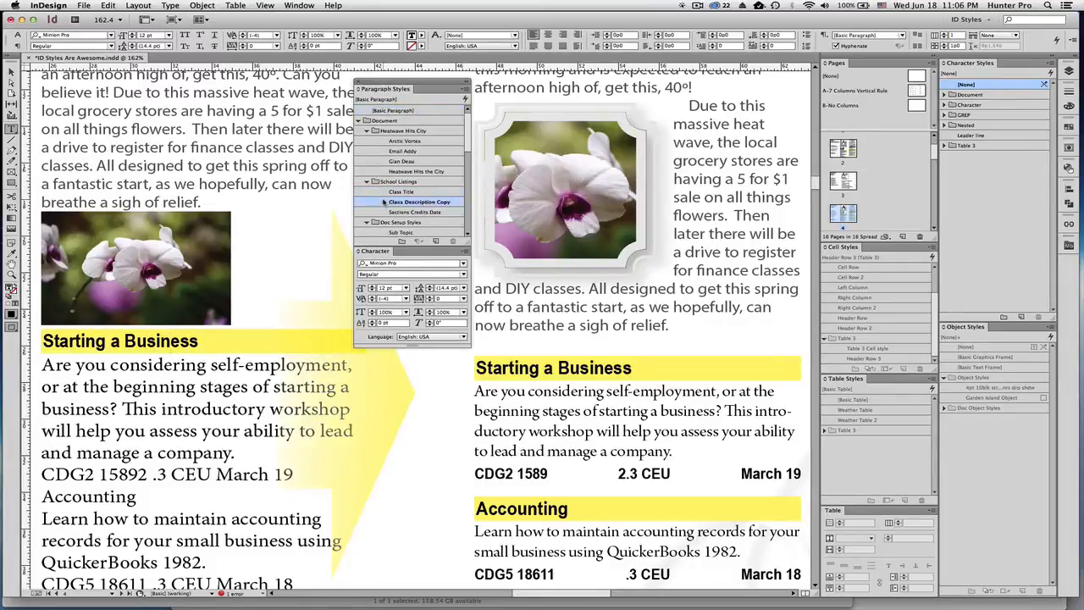
pyautogui.click(184, 449)
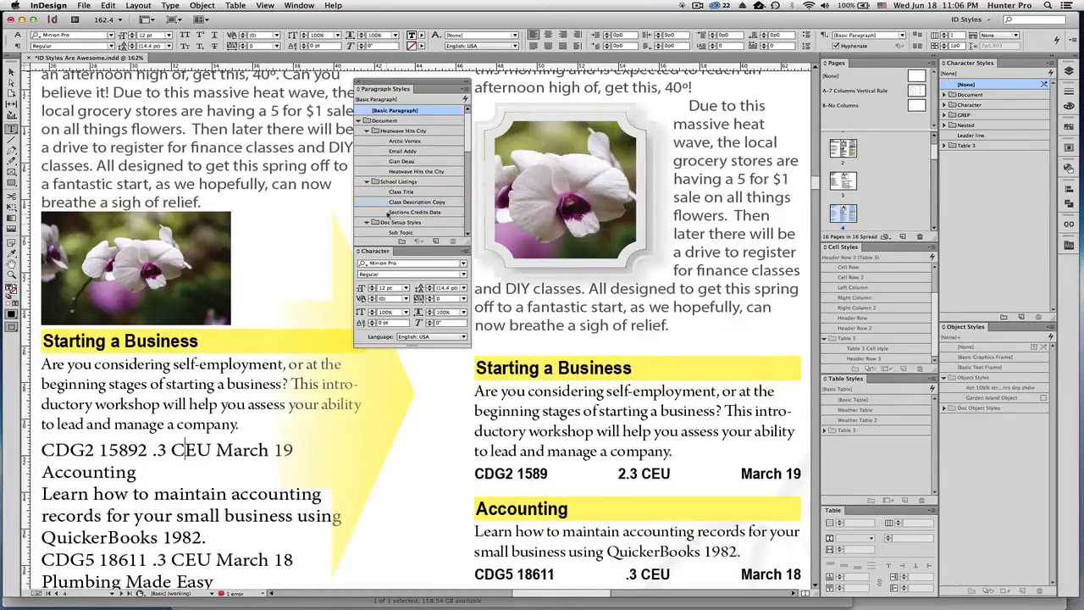
pyautogui.click(388, 213)
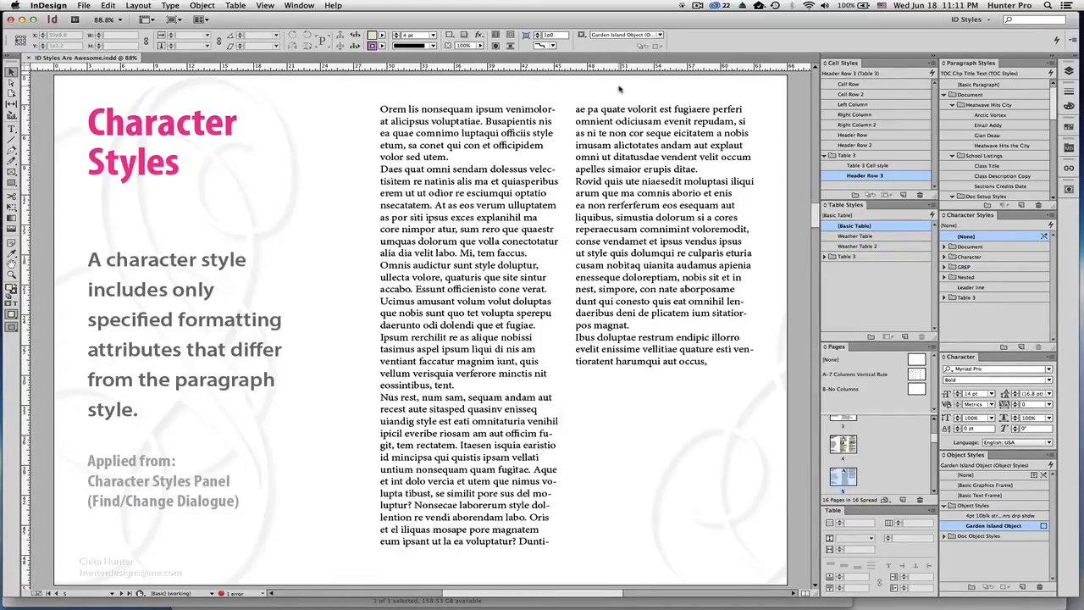
# - Apply the Body Copy paragraph style to all the two-column text on the Character Styles page
pyautogui.doubleClick(418, 145)
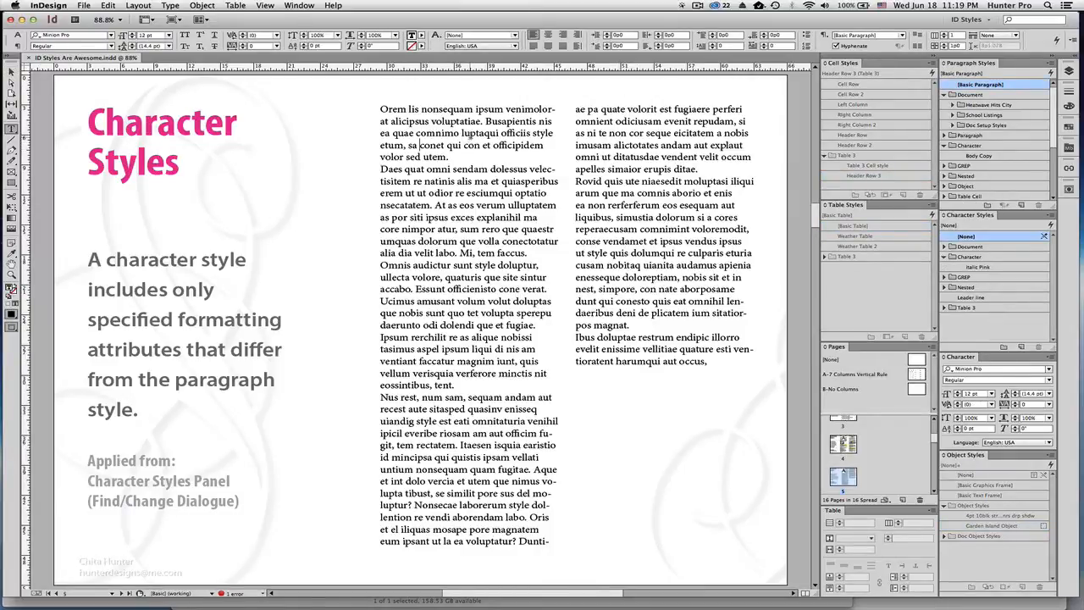
pyautogui.click(470, 135)
pyautogui.press('super+a')
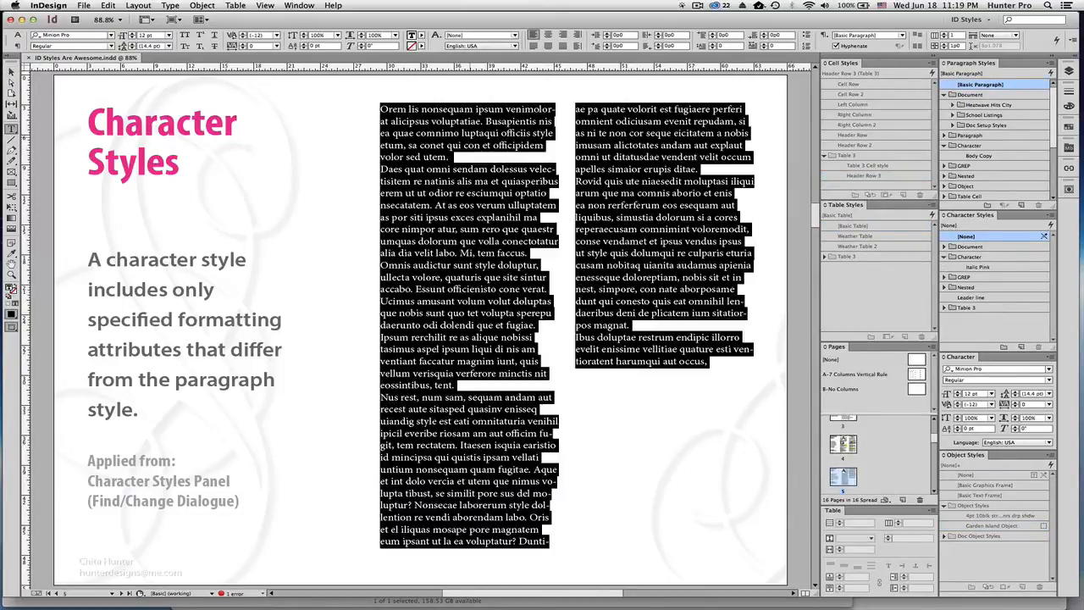
pyautogui.click(974, 156)
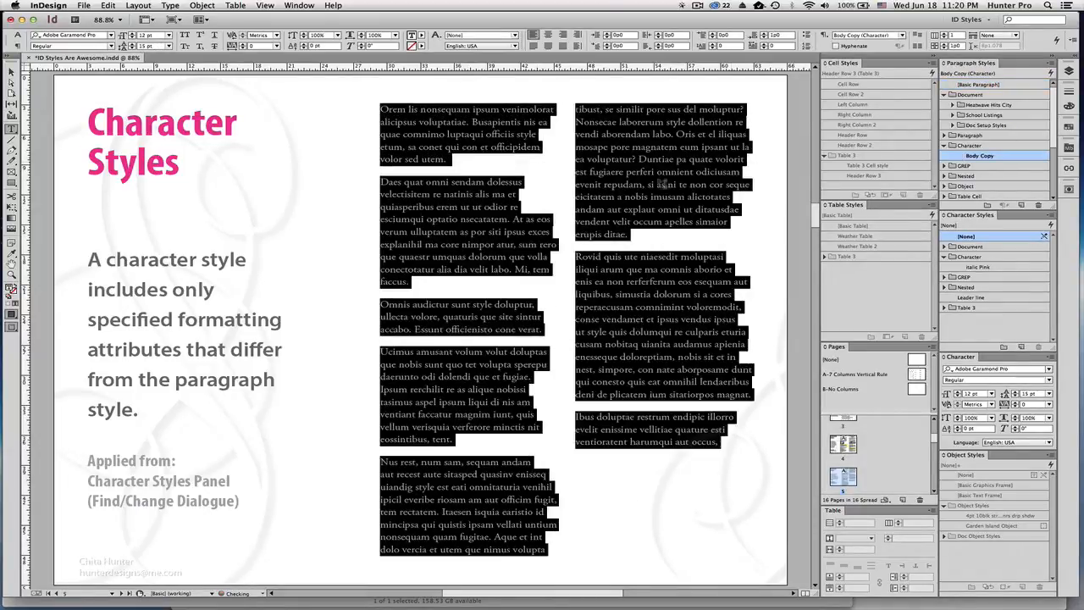
pyautogui.click(416, 229)
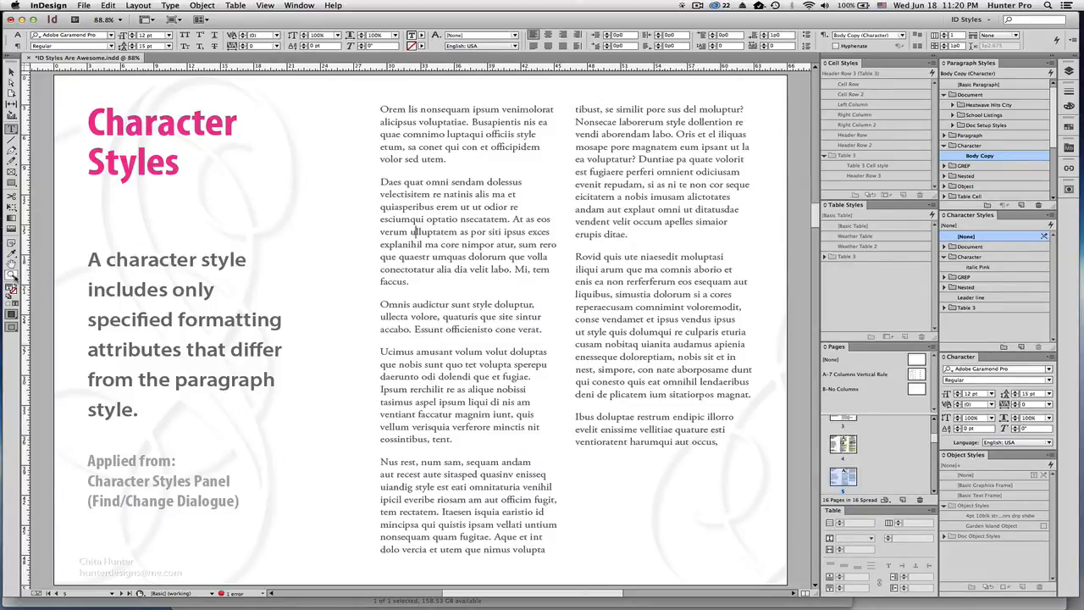
# - Apply the Bold Italic Pink character style to the word "style" in the first paragraph of the body text
pyautogui.click(11, 274)
pyautogui.moveTo(102, 91); pyautogui.dragTo(771, 290)
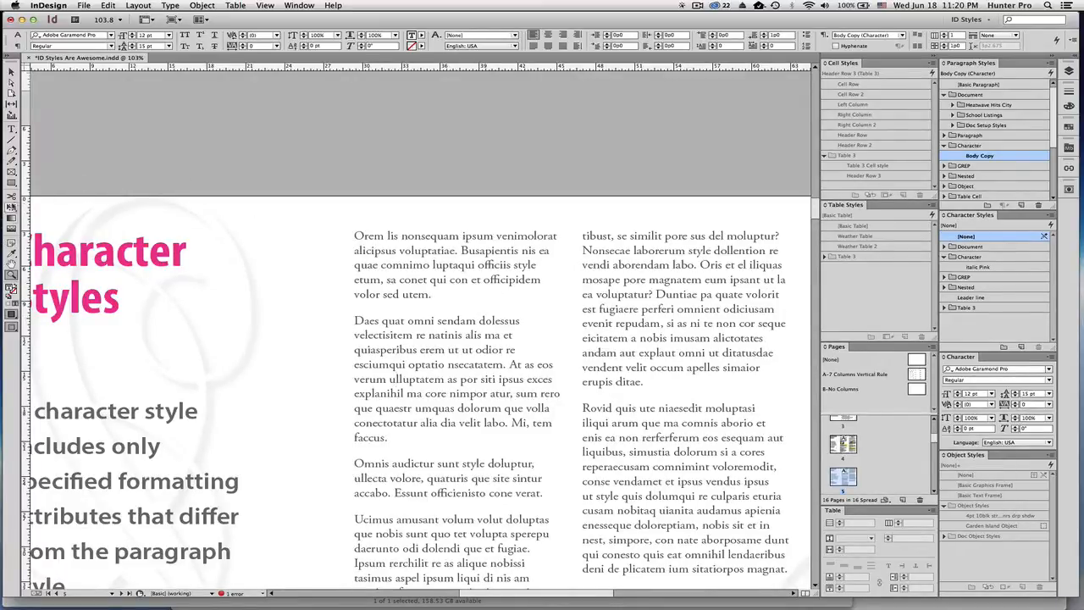
pyautogui.click(11, 129)
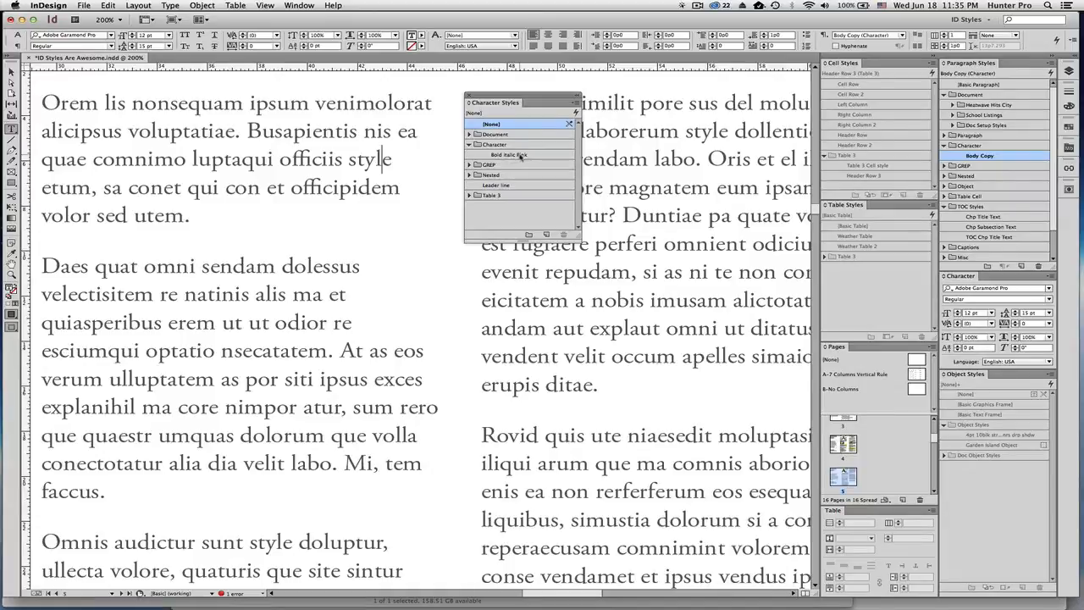
pyautogui.moveTo(395, 161); pyautogui.dragTo(348, 162)
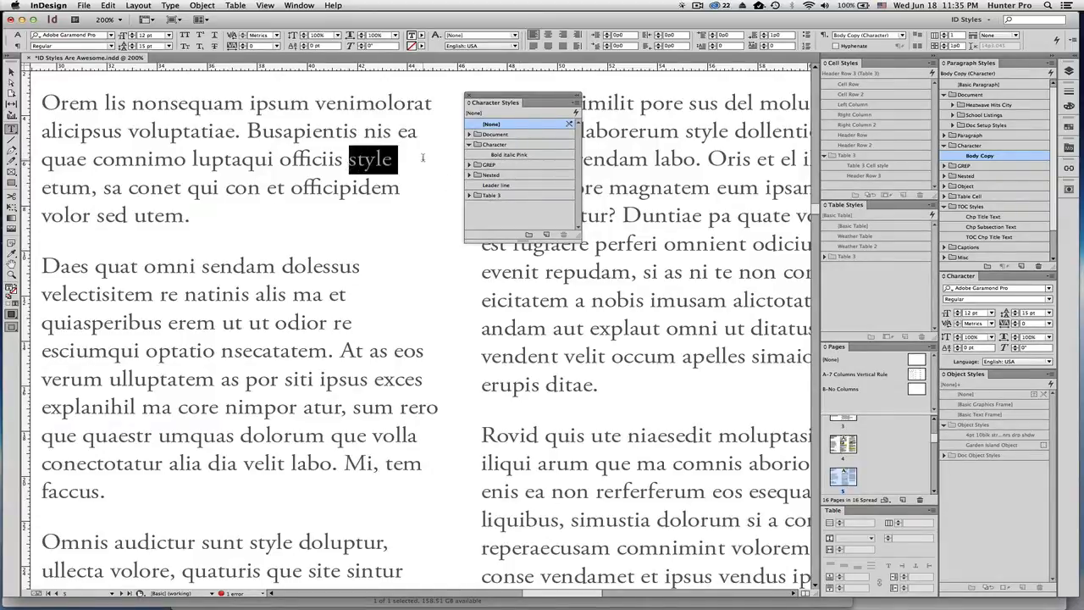
pyautogui.click(512, 154)
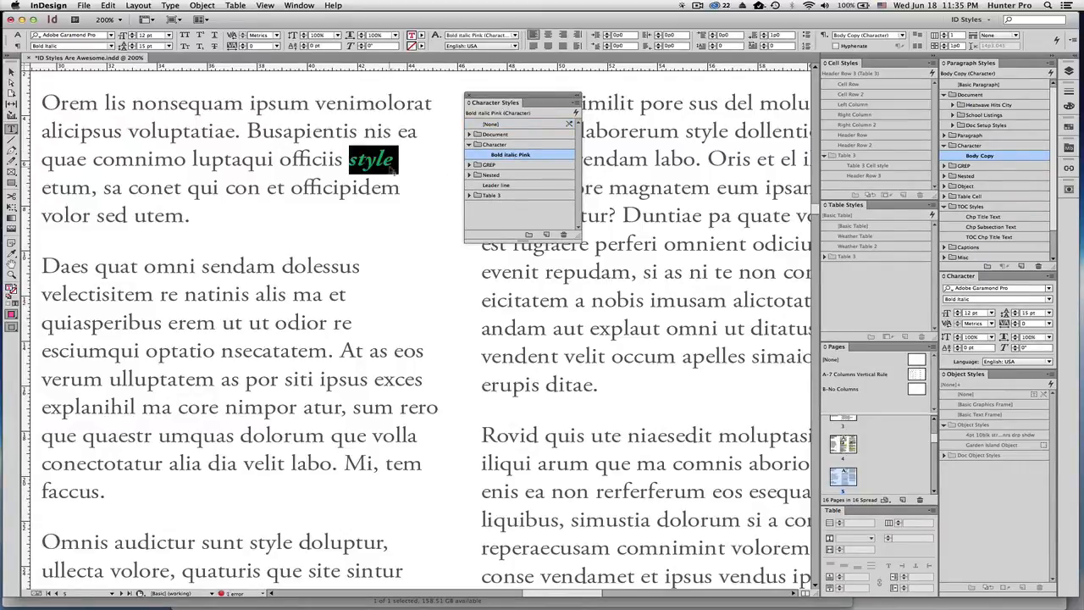
pyautogui.click(388, 163)
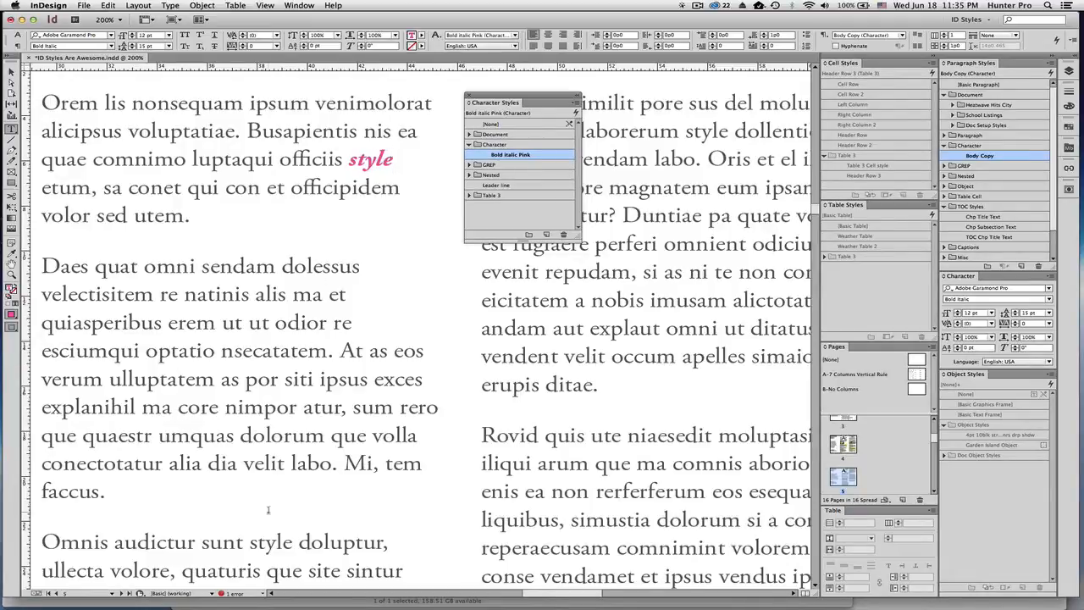
# - Apply the Bold italic Pink character style to the word "style" in the paragraph beginning "Omnis audictur"
pyautogui.moveTo(292, 543); pyautogui.dragTo(250, 542)
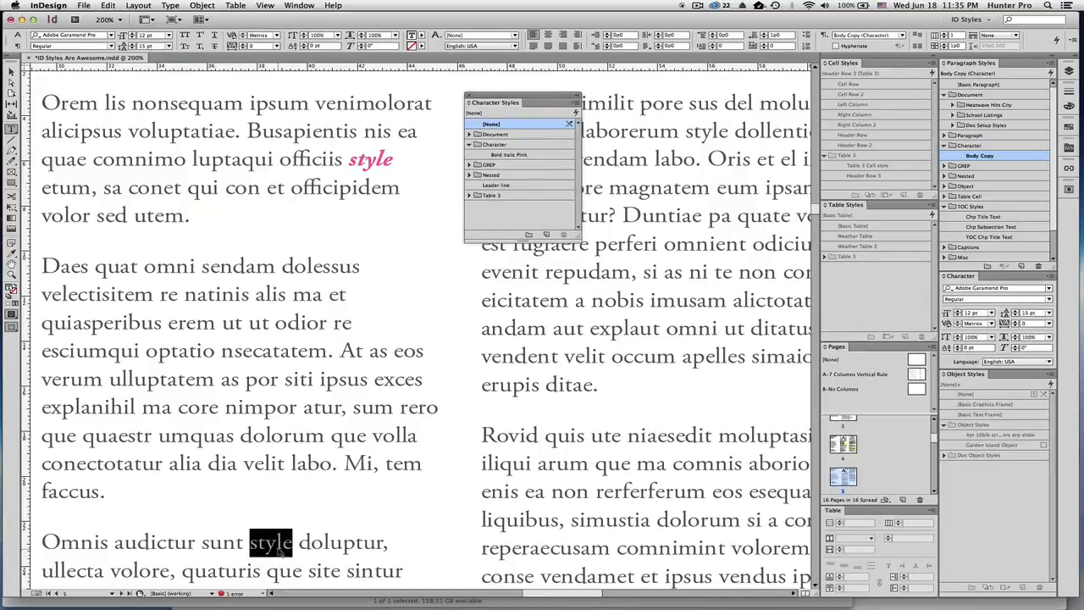
pyautogui.click(511, 155)
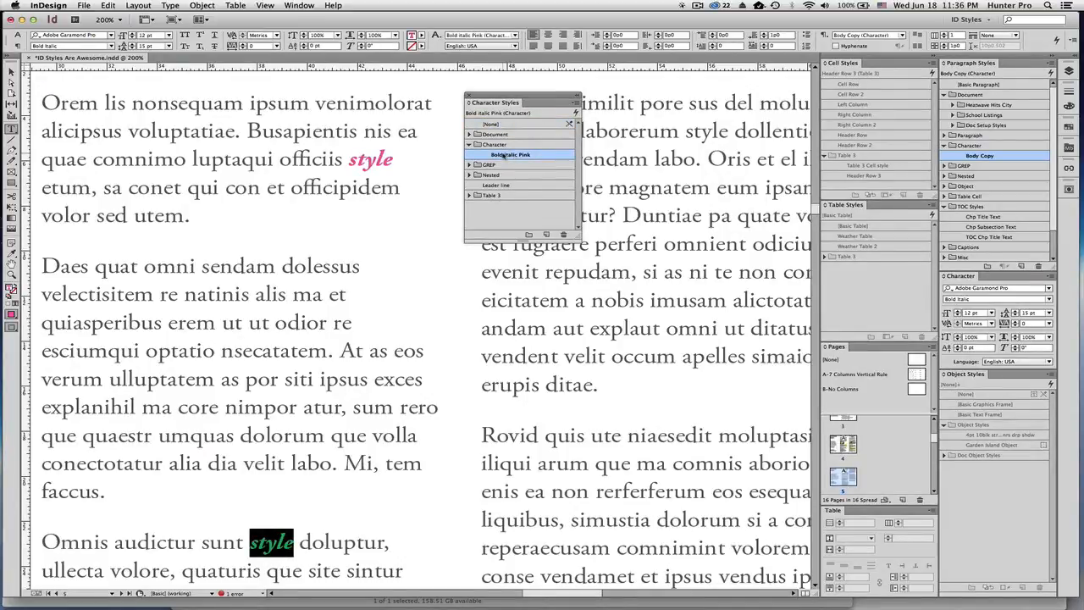
# - Review the Bold italic Pink character style's basic character formats and character color, and close its options
pyautogui.doubleClick(486, 155)
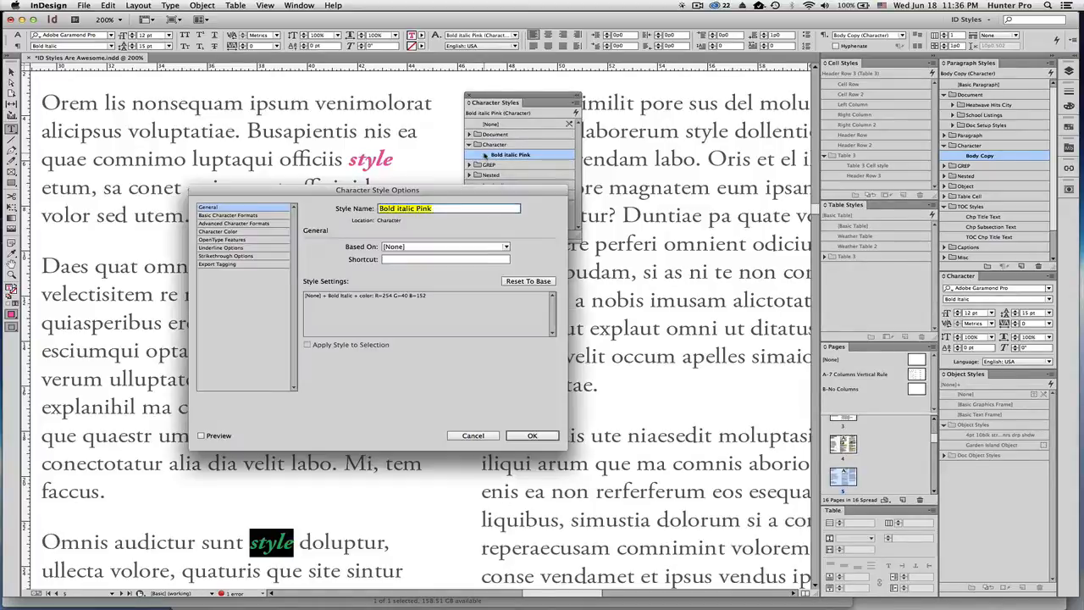
pyautogui.moveTo(449, 192); pyautogui.dragTo(392, 189)
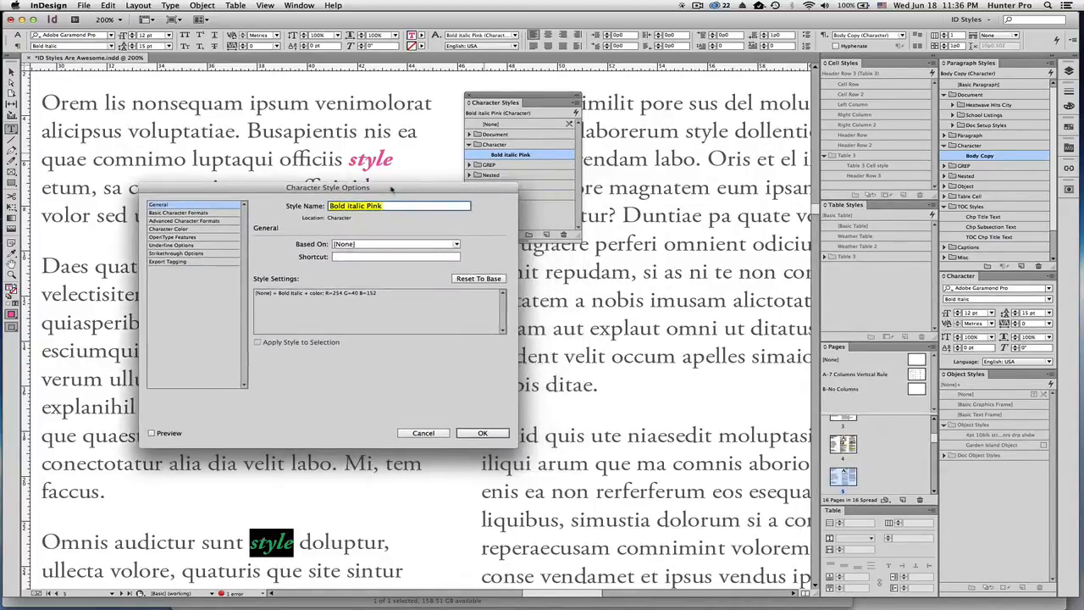
pyautogui.click(219, 213)
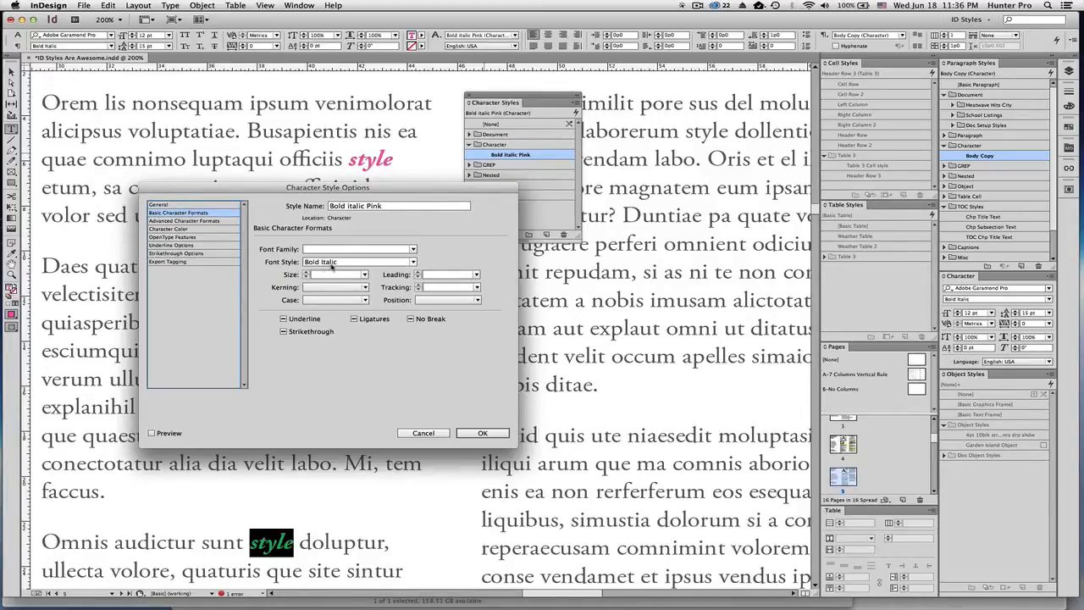
pyautogui.click(208, 230)
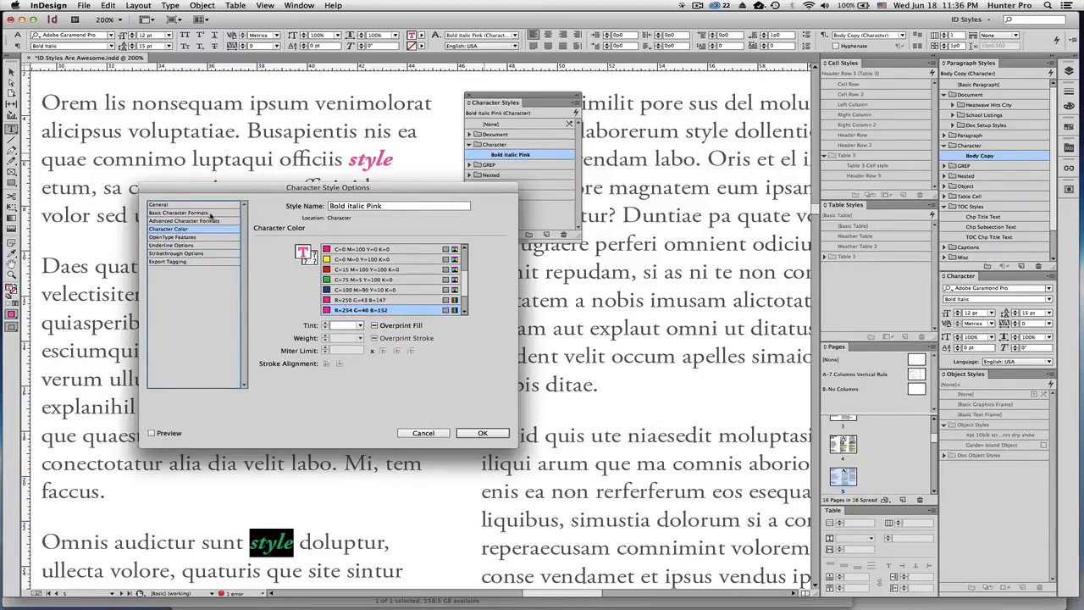
pyautogui.click(209, 214)
pyautogui.click(491, 436)
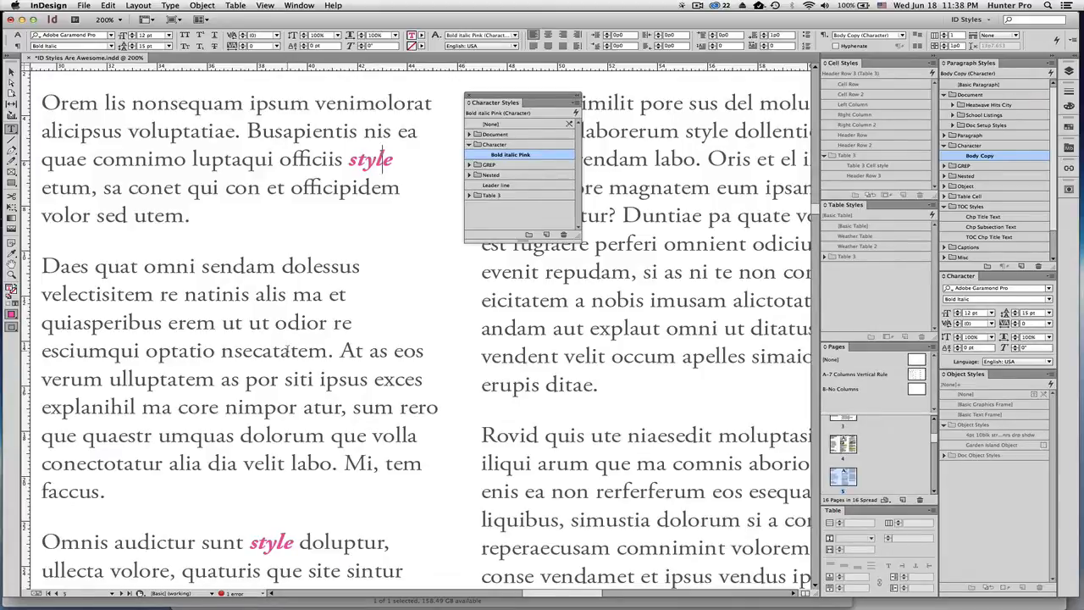
# - Set up a Find/Change text query that finds "style" and changes its format to the Bold italic Pink character style
pyautogui.click(108, 6)
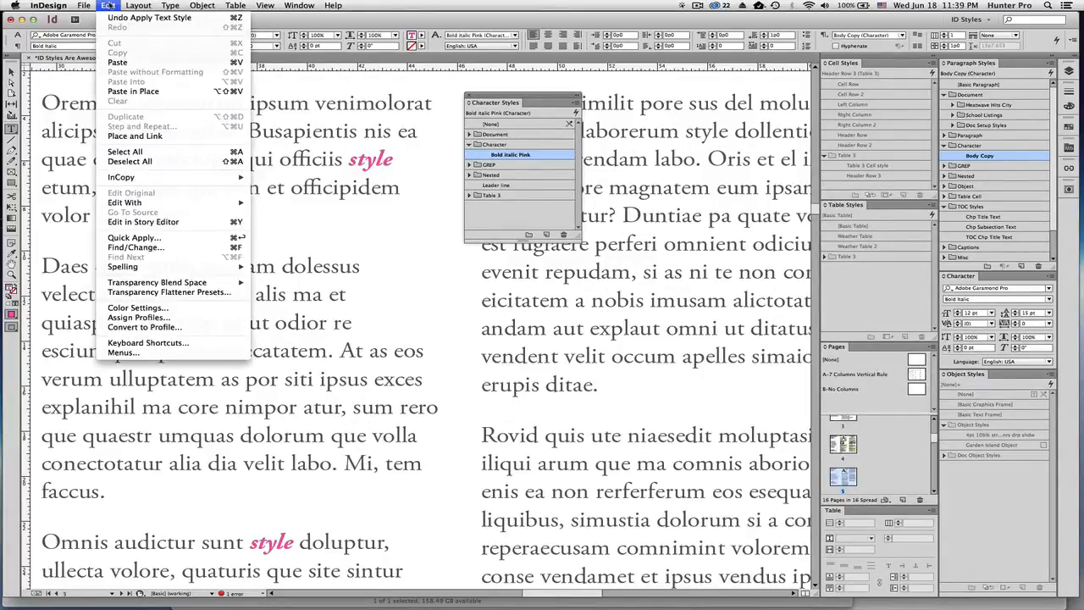
pyautogui.click(186, 248)
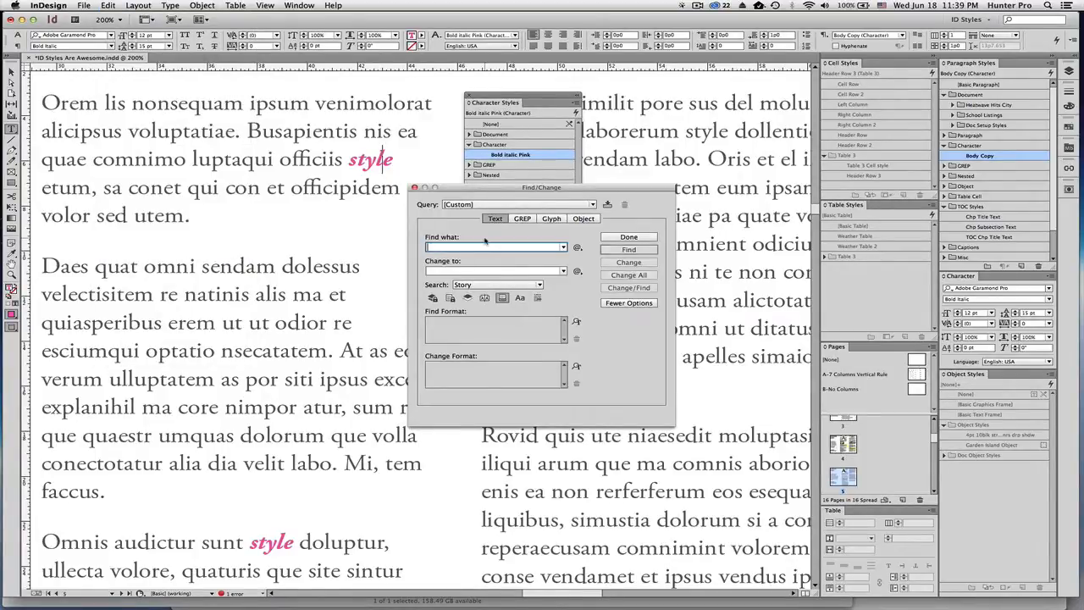
pyautogui.write('style')
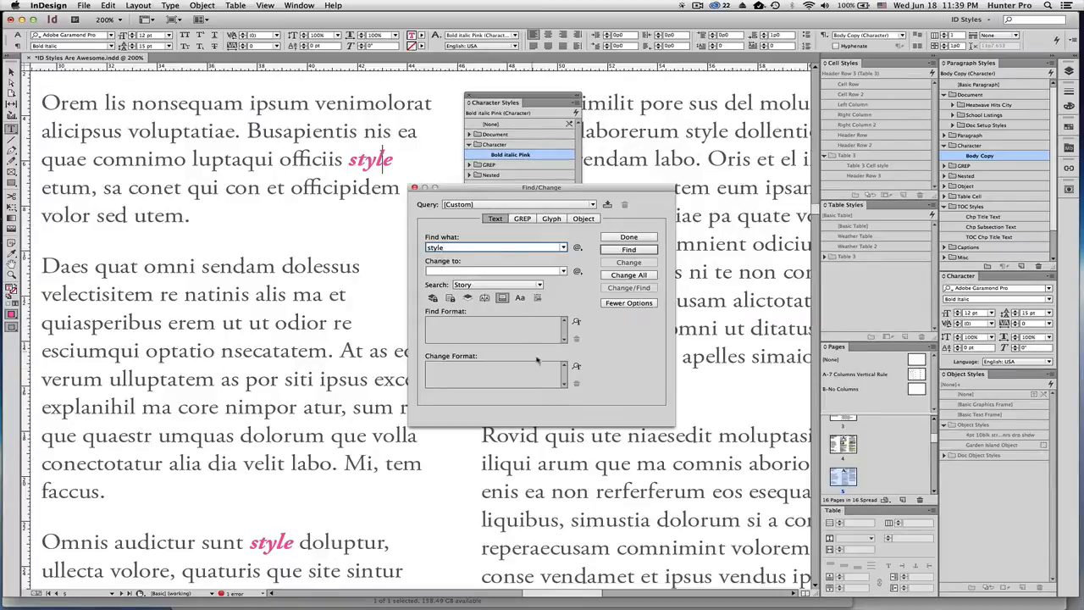
pyautogui.click(577, 367)
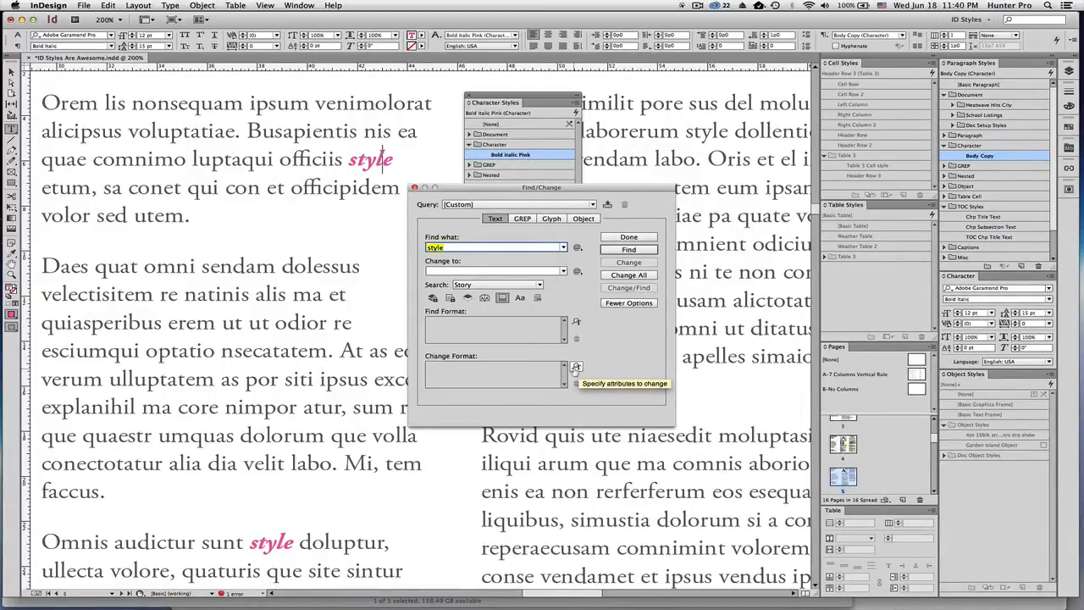
pyautogui.click(576, 367)
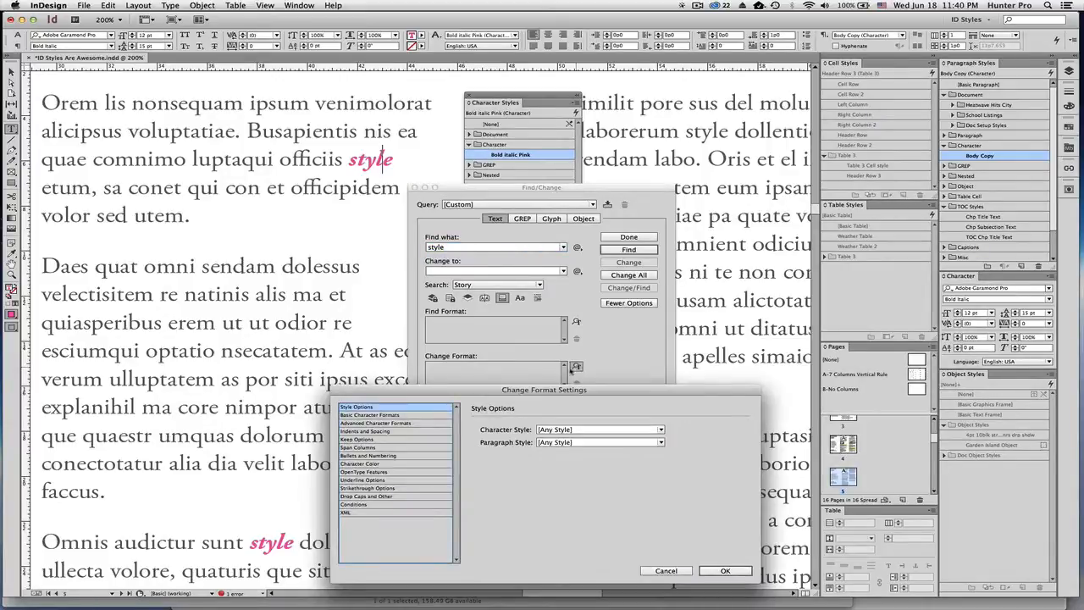
pyautogui.moveTo(563, 387); pyautogui.dragTo(532, 234)
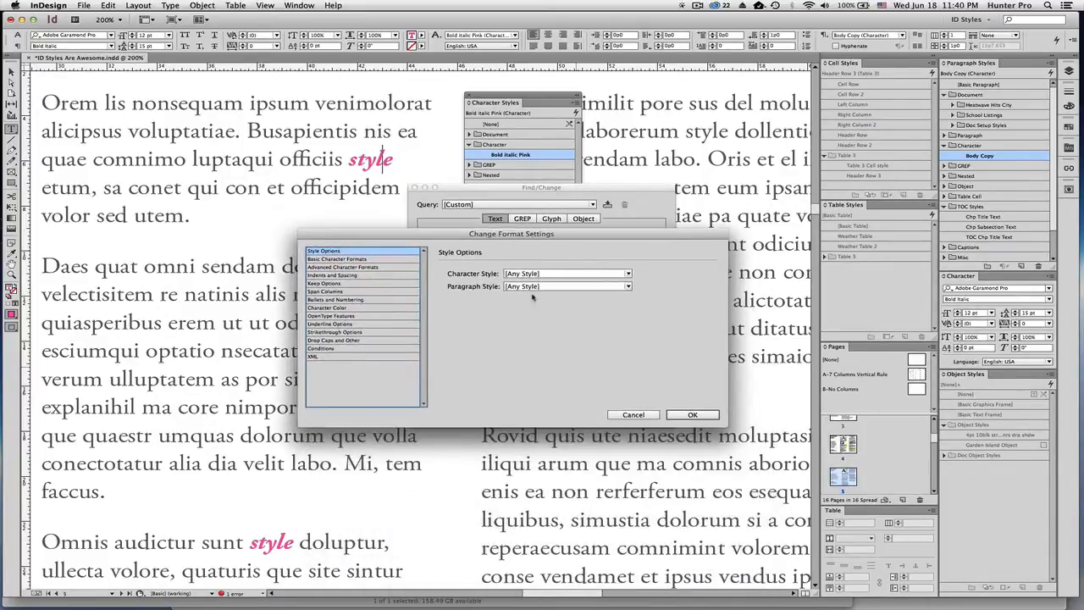
pyautogui.click(628, 274)
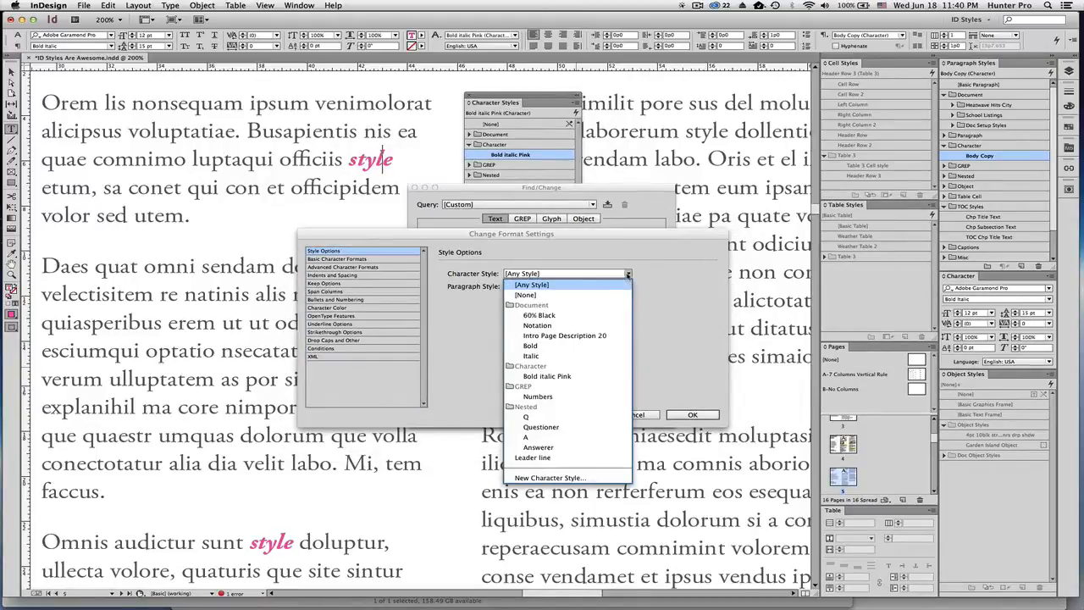
pyautogui.click(563, 378)
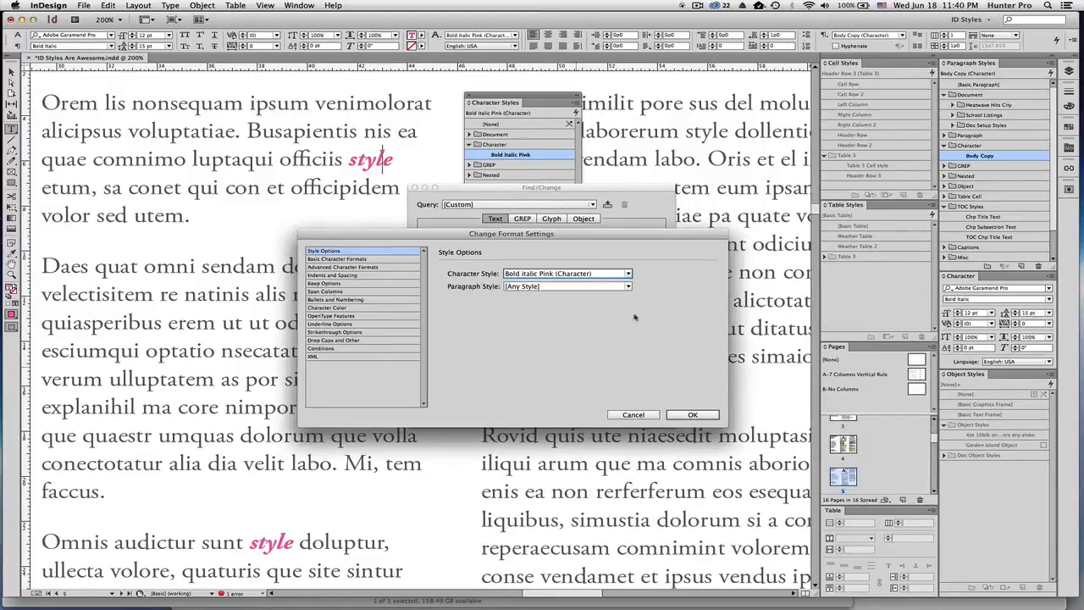
pyautogui.click(694, 414)
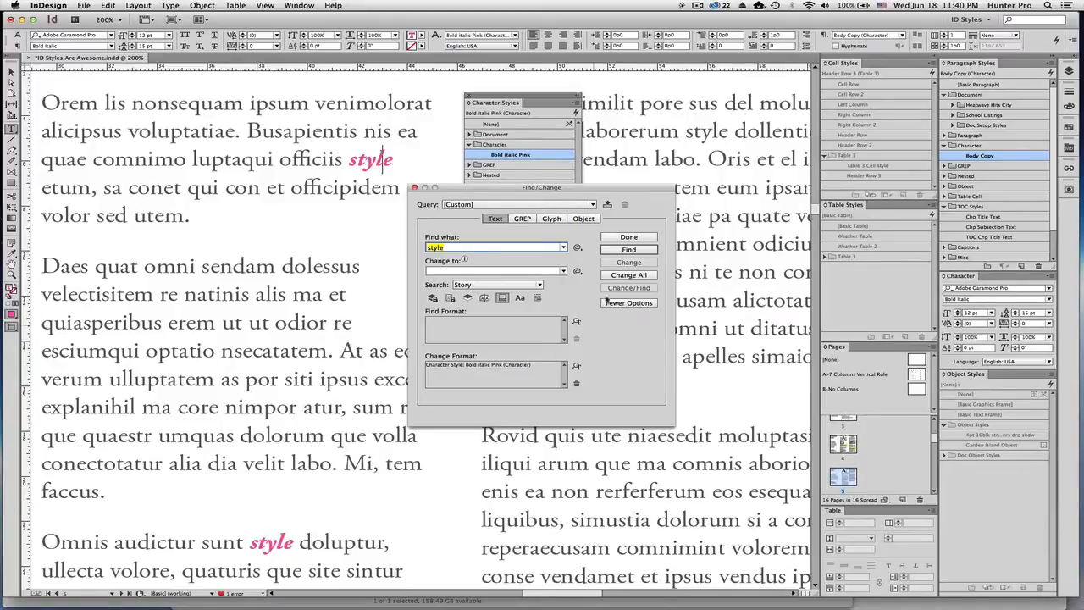
# - Step through the occurrences of "style" in the story and change them one by one to the query's format
pyautogui.click(629, 250)
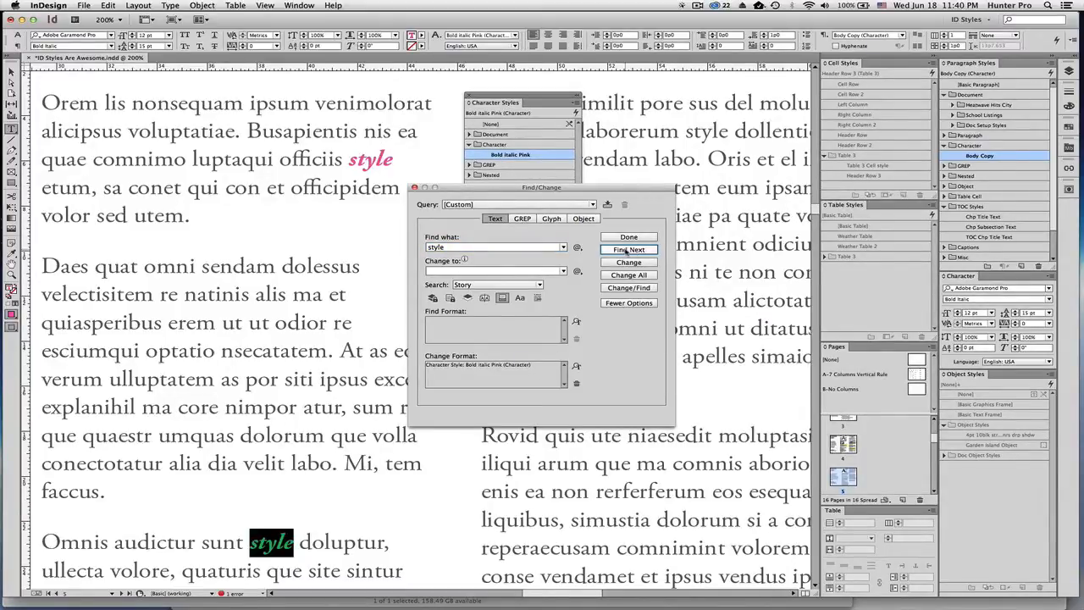
pyautogui.click(627, 265)
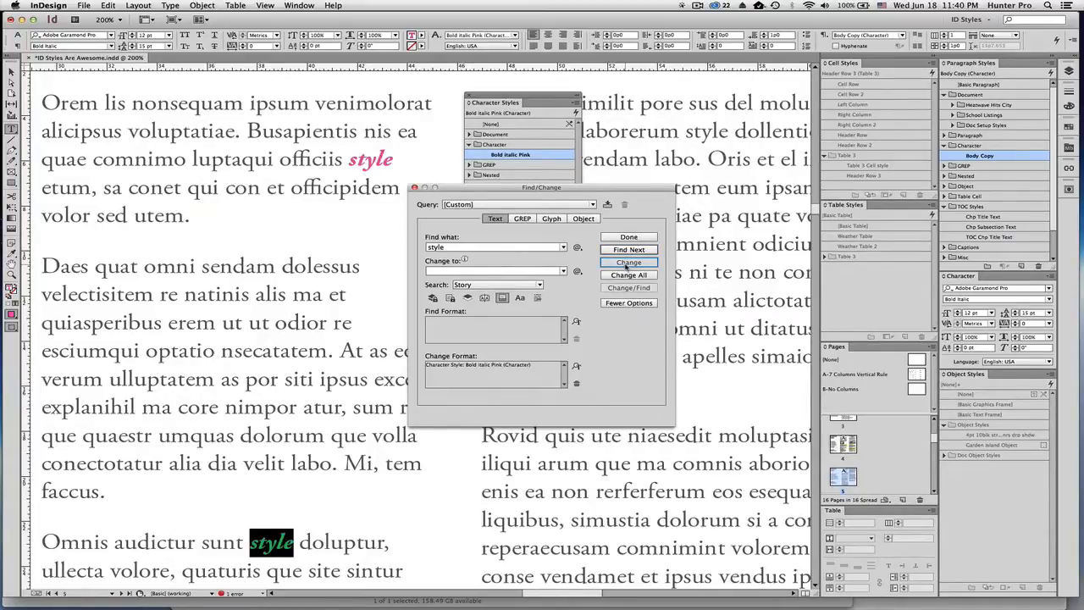
pyautogui.click(621, 250)
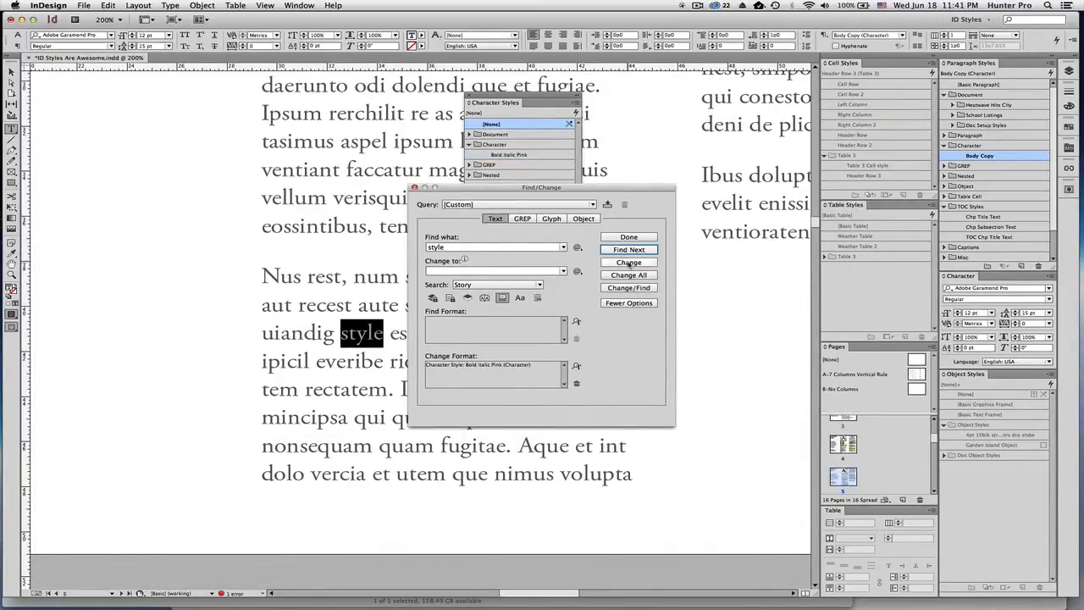
pyautogui.click(628, 263)
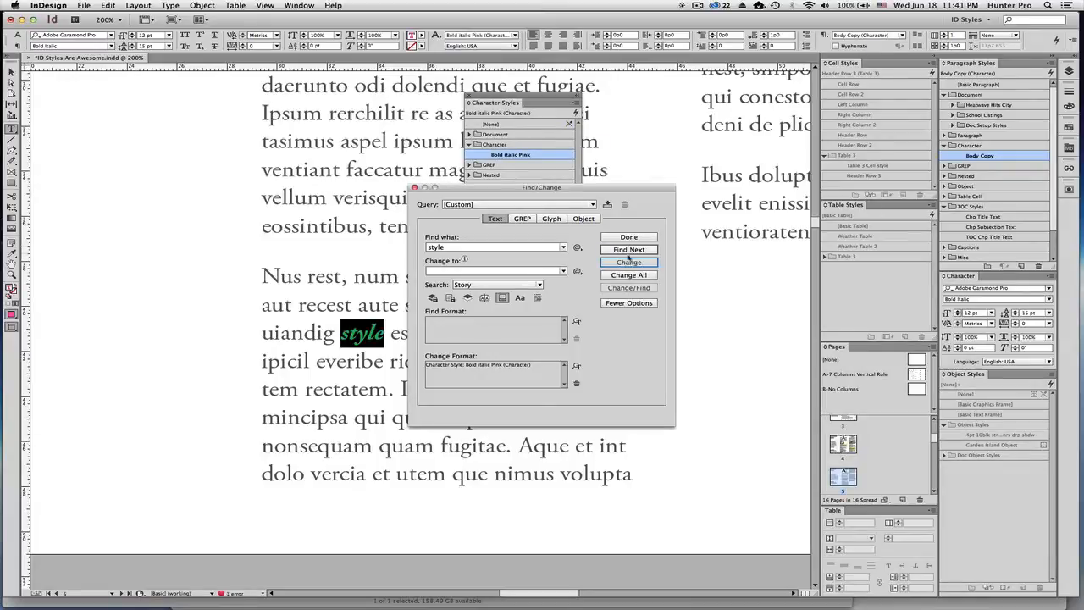
pyautogui.click(629, 251)
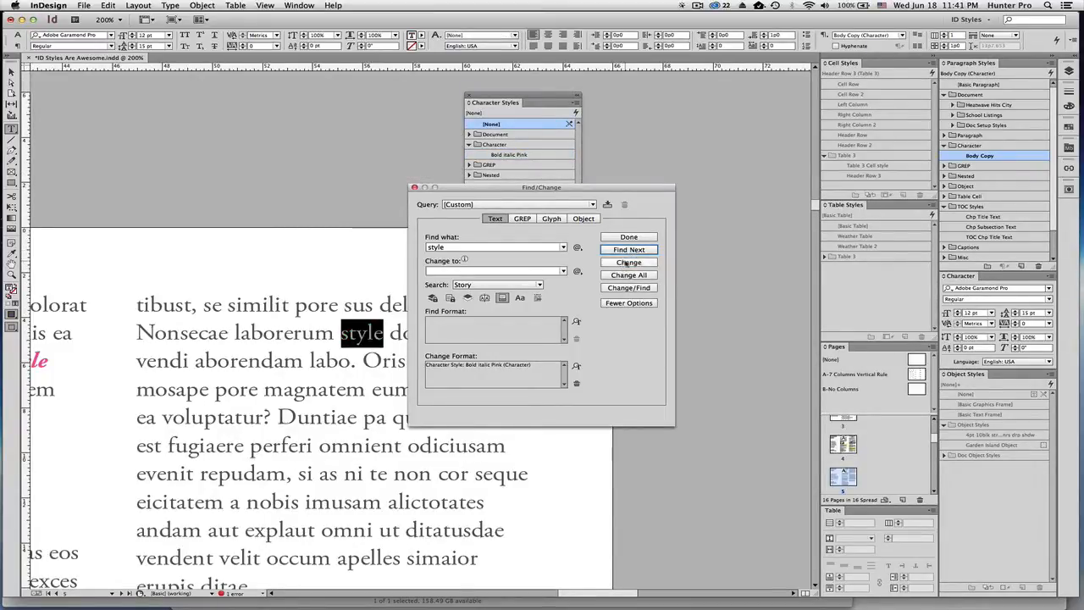
pyautogui.click(629, 264)
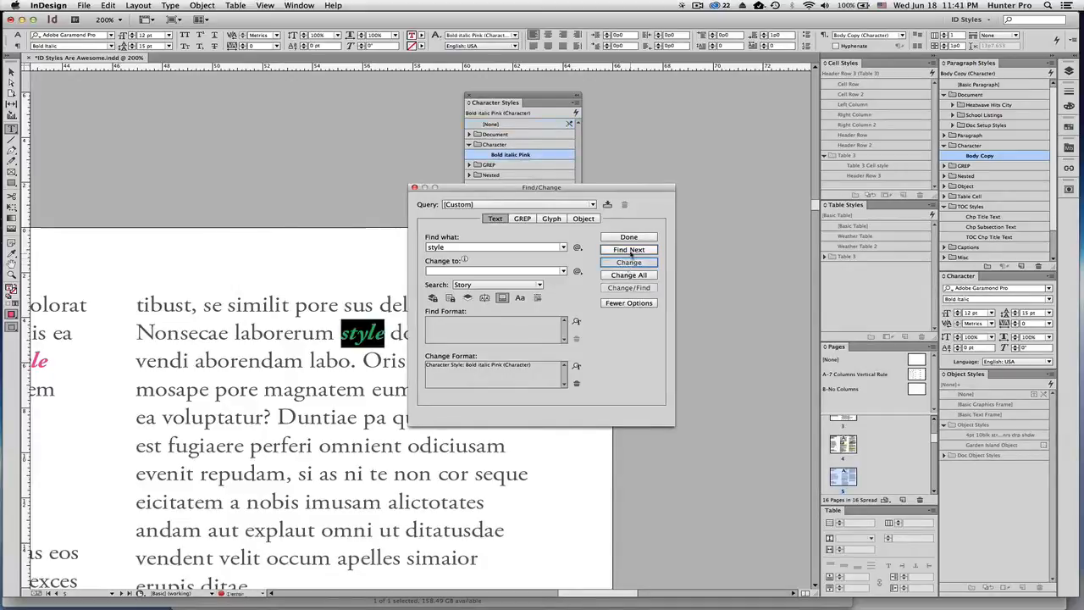
pyautogui.click(630, 252)
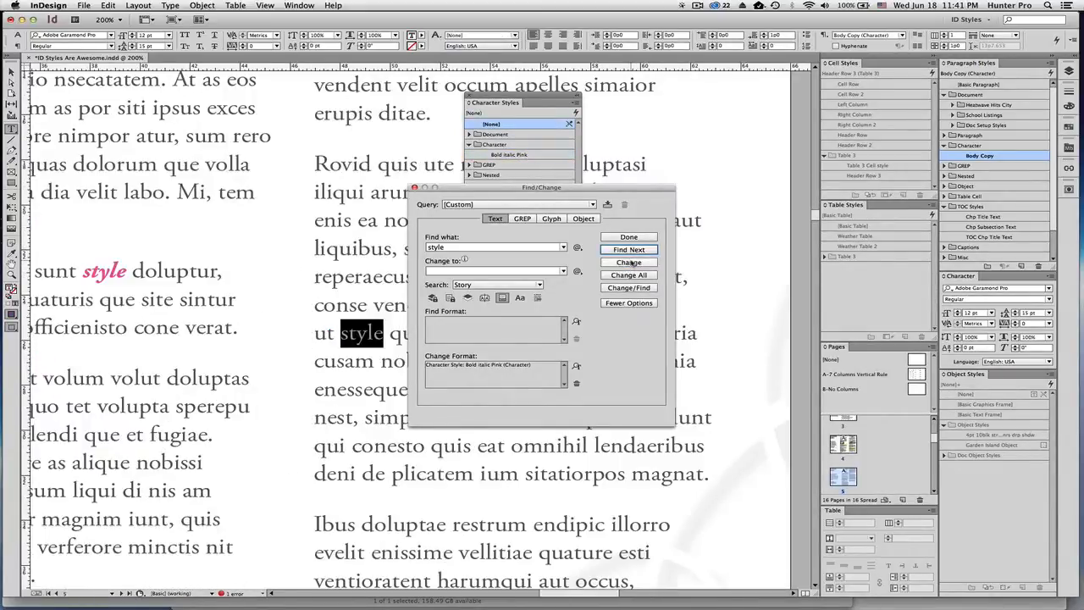
pyautogui.click(630, 263)
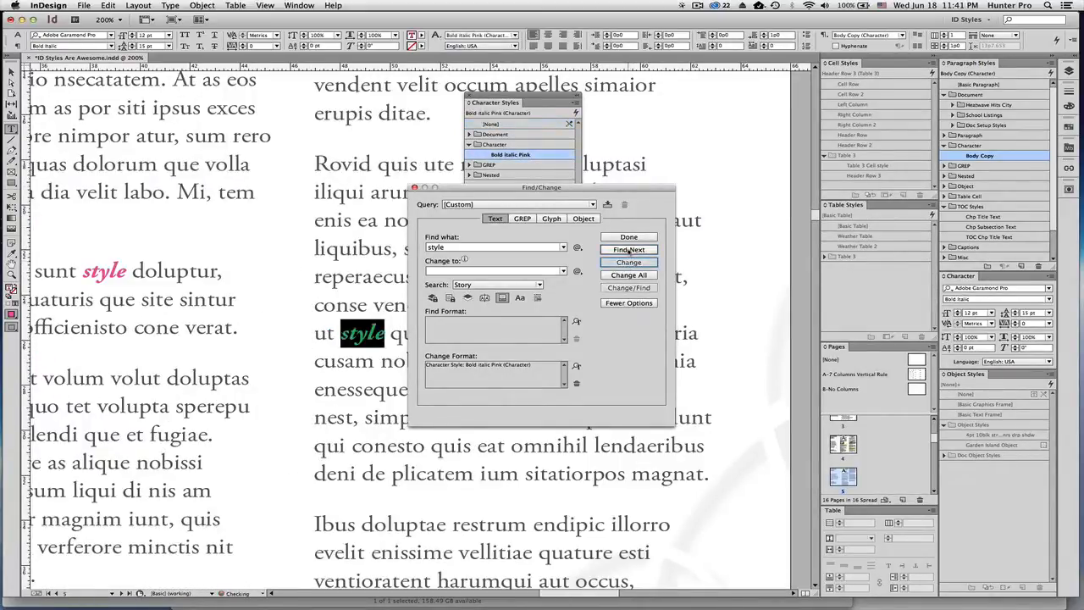
pyautogui.click(629, 251)
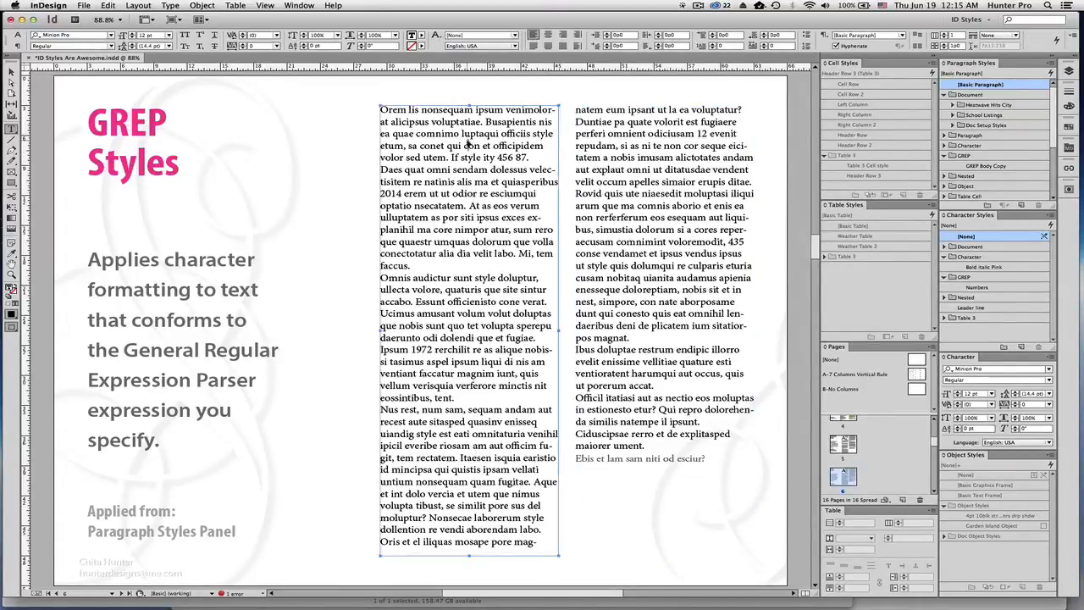
# - Apply the GREP Body Copy paragraph style to all the two-column text on the GREP Styles page
pyautogui.press('super+a')
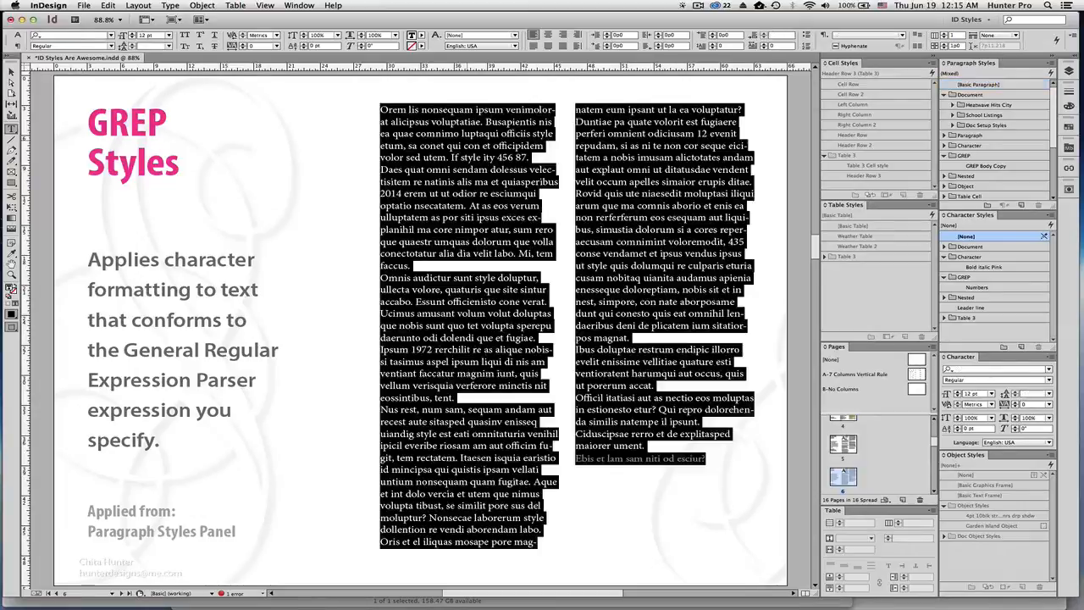
pyautogui.click(1002, 167)
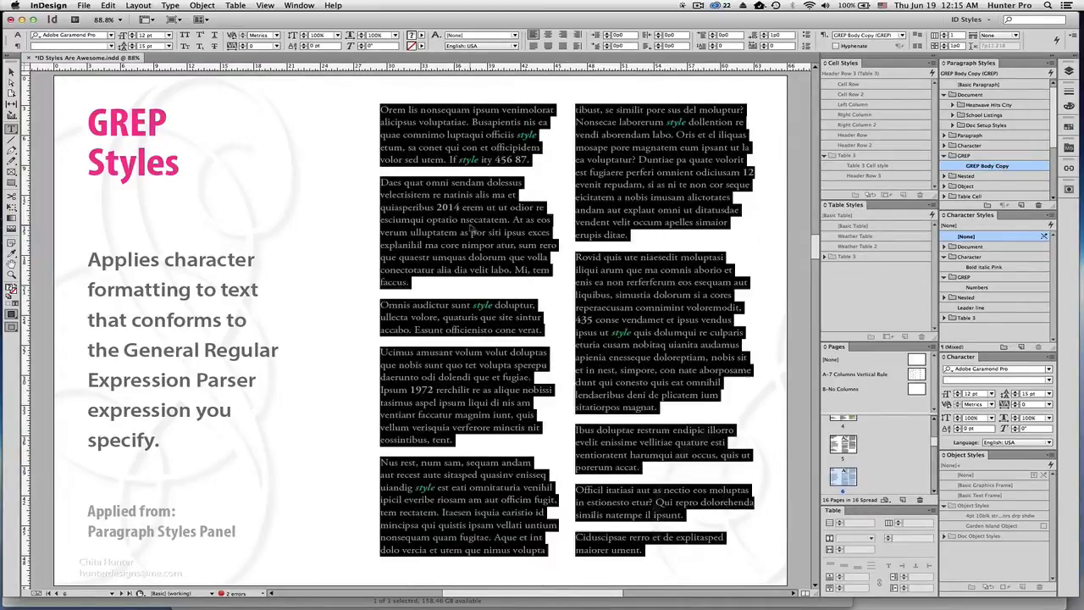
pyautogui.press('super+shift+a')
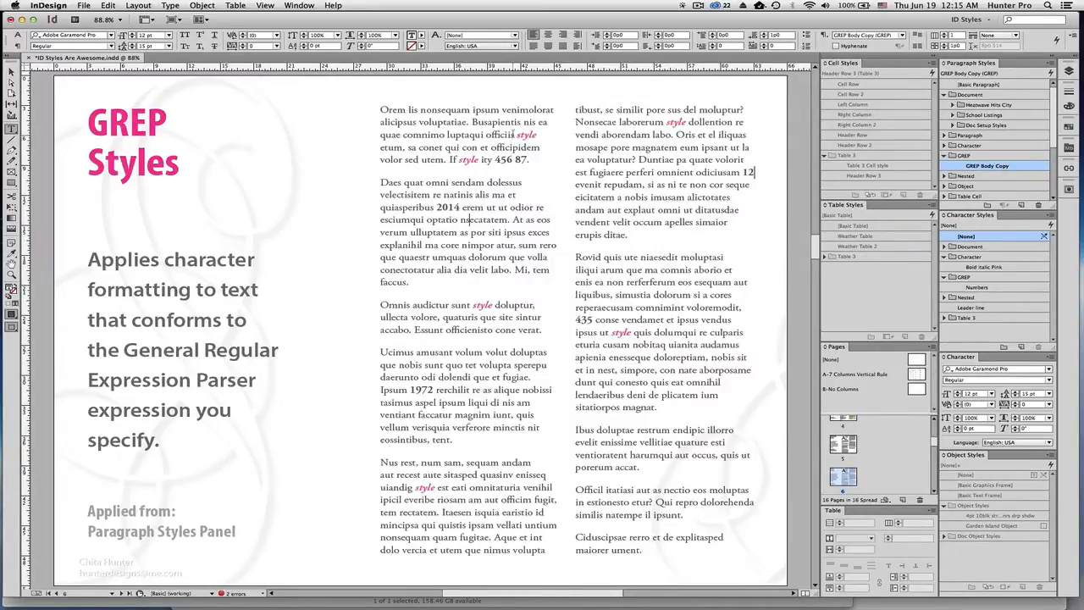
# - Examine the formatted words and numbers up close, and open the GREP Style settings of the GREP Body Copy paragraph style
pyautogui.click(12, 276)
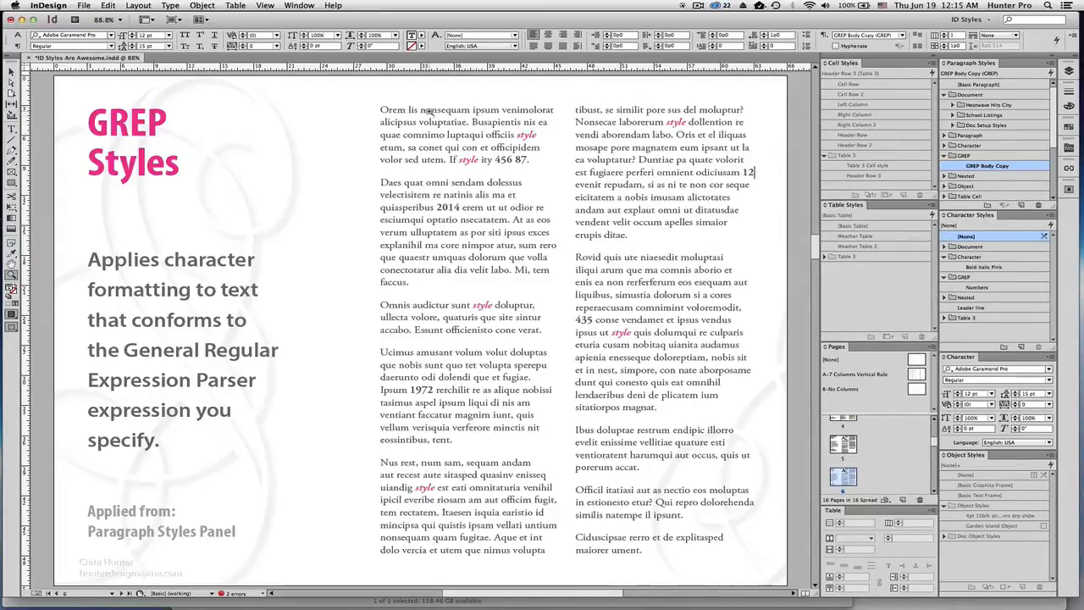
pyautogui.moveTo(435, 126); pyautogui.dragTo(552, 217)
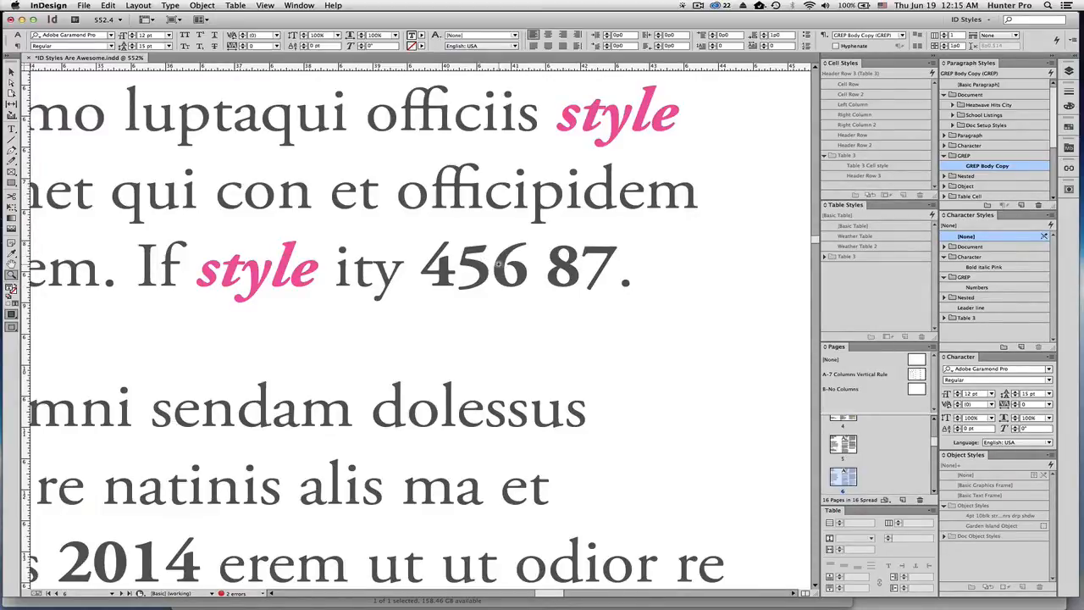
pyautogui.press('super+2')
pyautogui.press('super+minus')
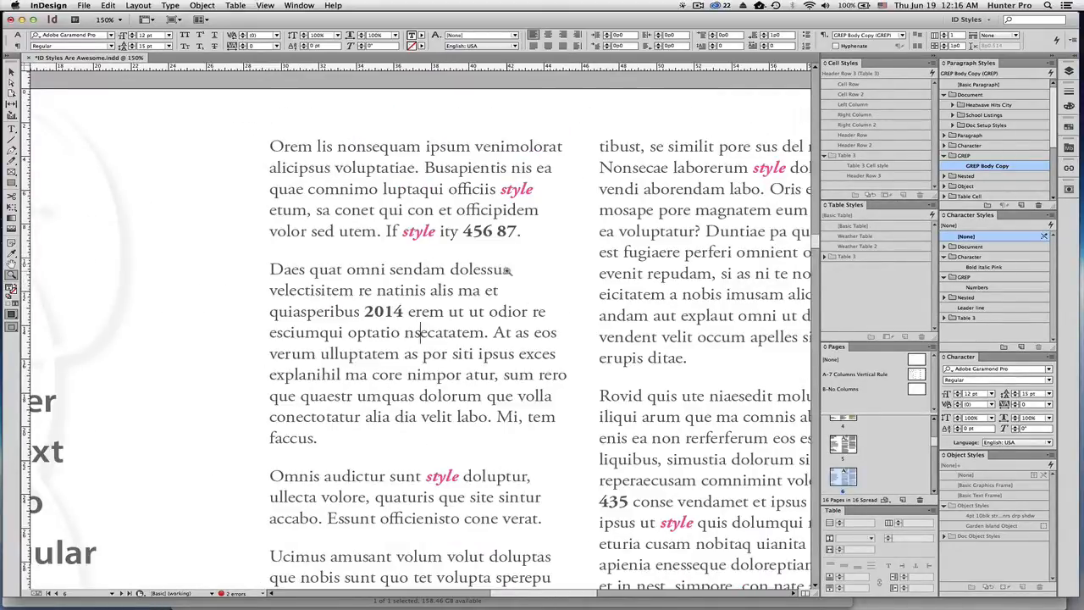
pyautogui.click(11, 129)
pyautogui.doubleClick(961, 166)
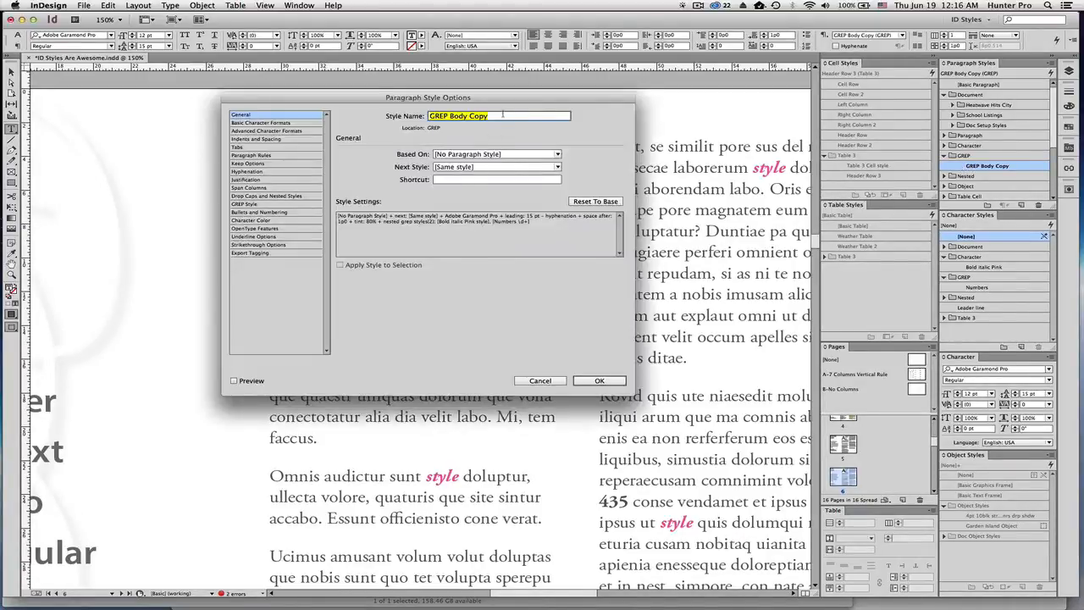
pyautogui.moveTo(498, 100); pyautogui.dragTo(388, 100)
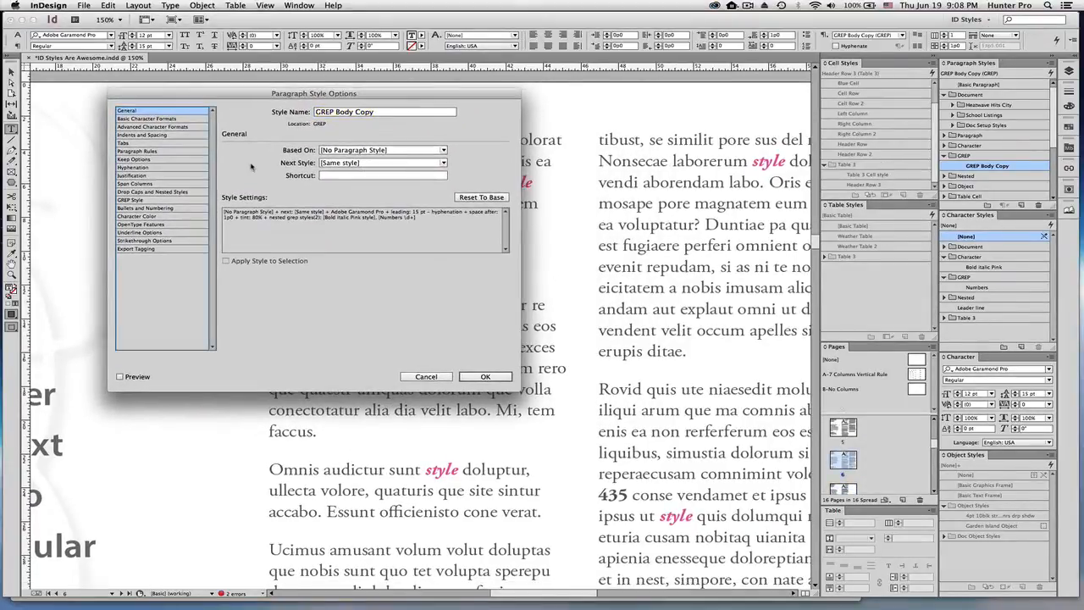
pyautogui.click(132, 200)
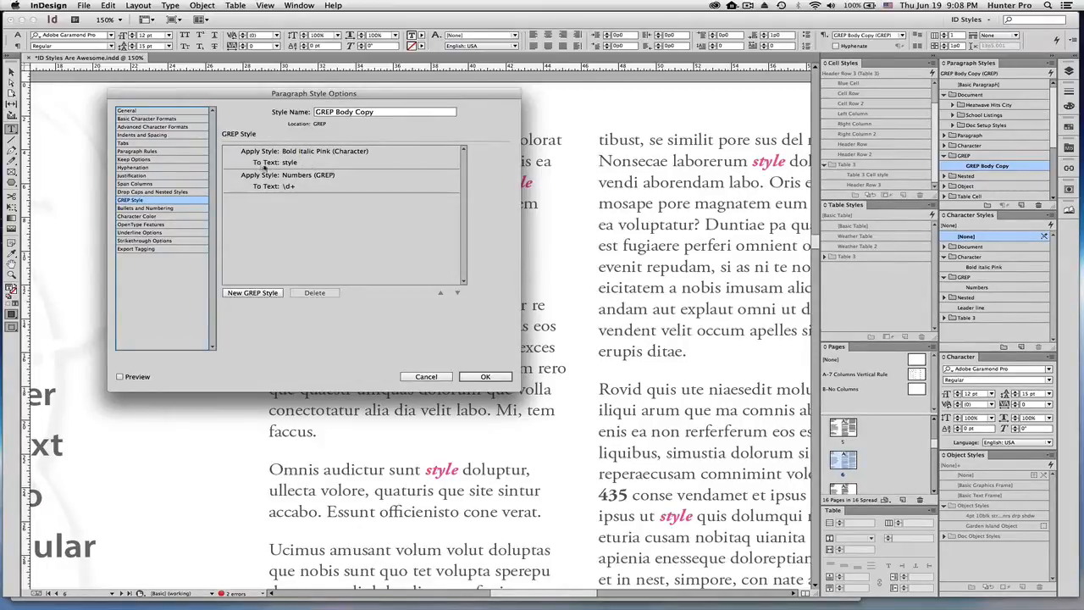
# - Review the GREP style entry for the text "style" and the character styles available to apply to it
pyautogui.click(308, 164)
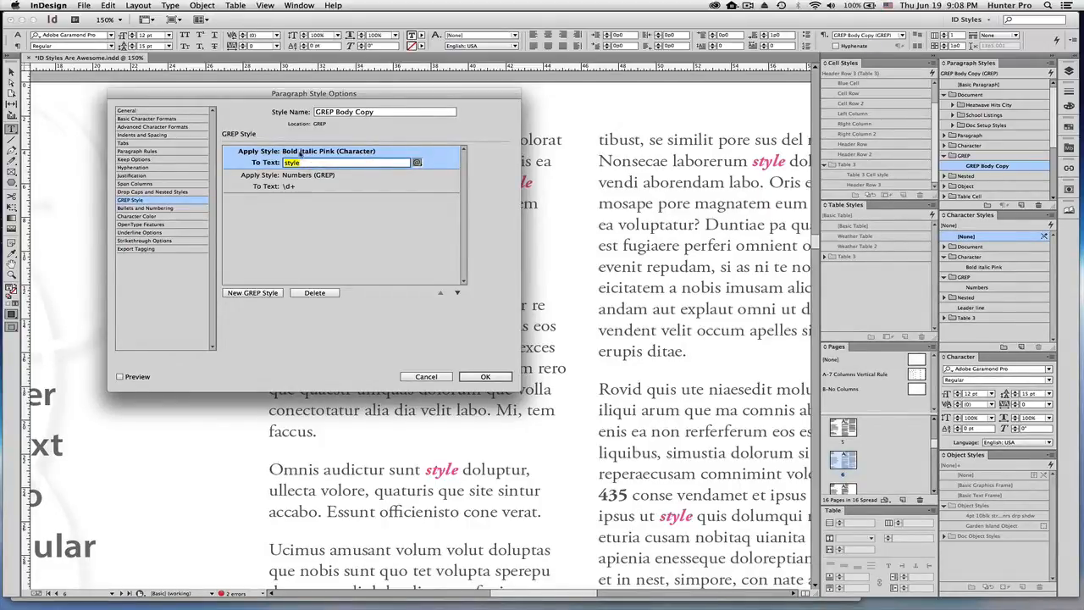
pyautogui.click(351, 152)
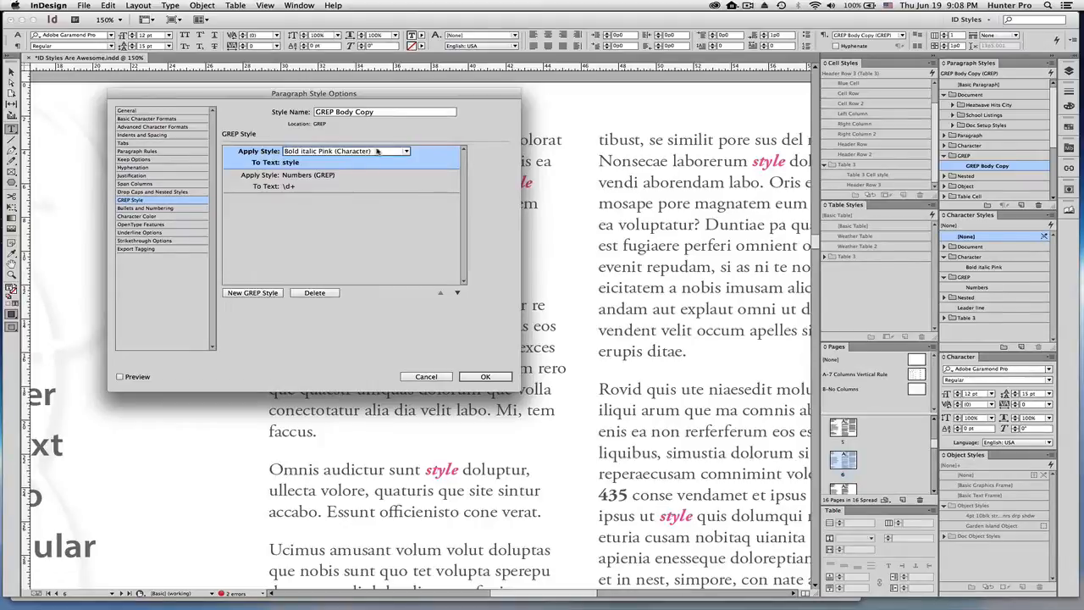
pyautogui.click(408, 150)
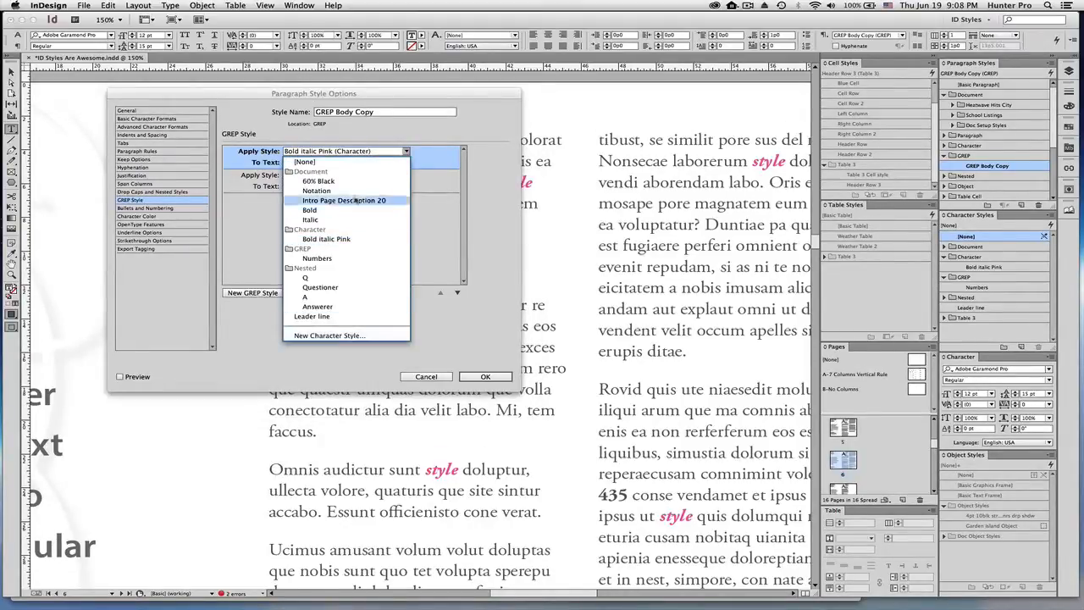
pyautogui.click(379, 150)
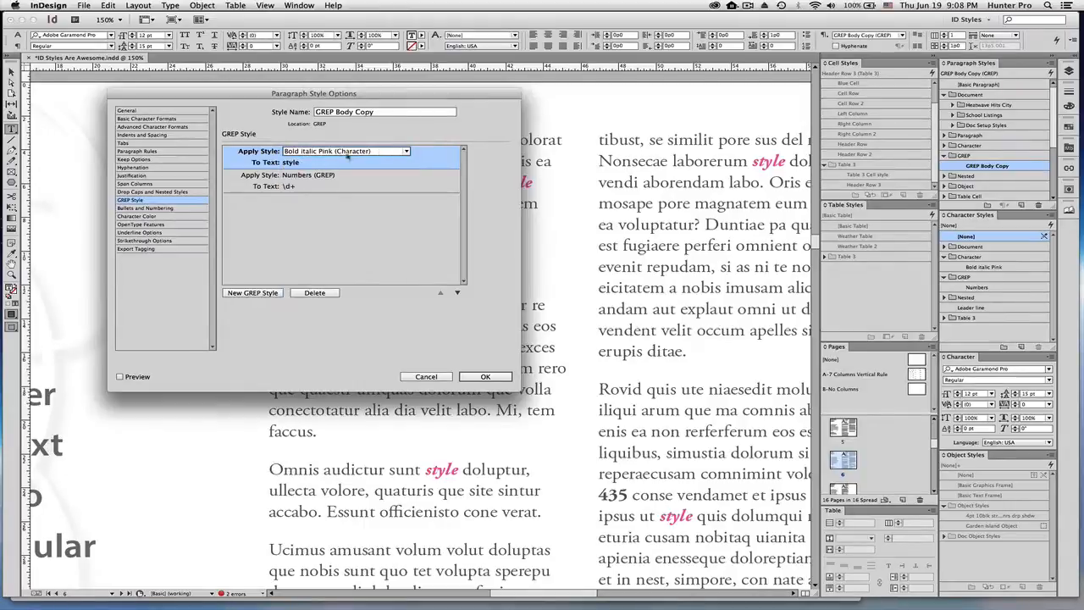
# - Review the \d+ GREP style entry and its character style choices, and close the paragraph style options without changes
pyautogui.click(302, 188)
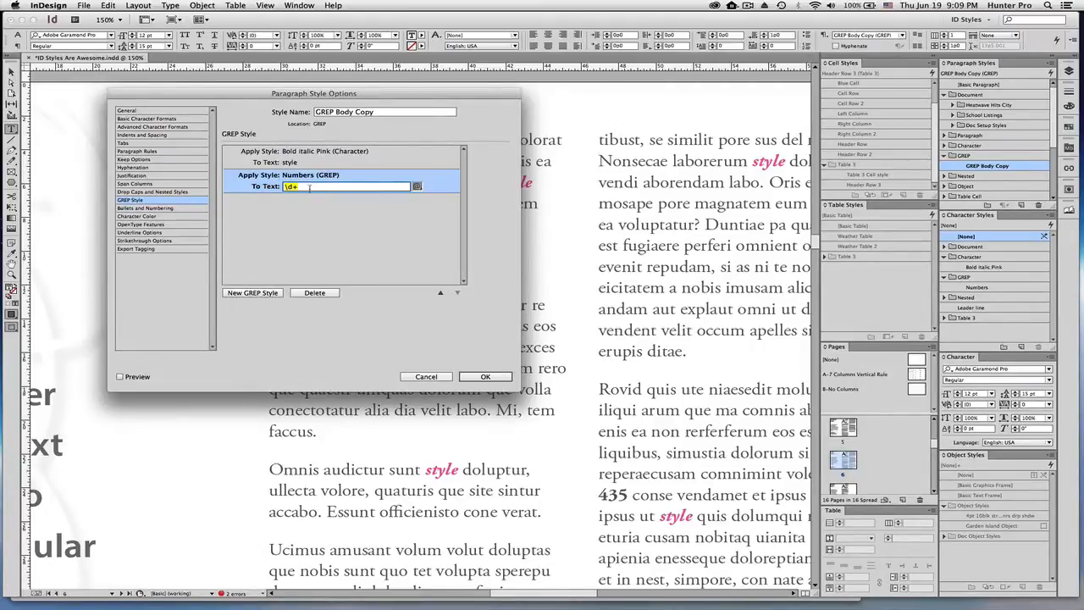
pyautogui.click(320, 175)
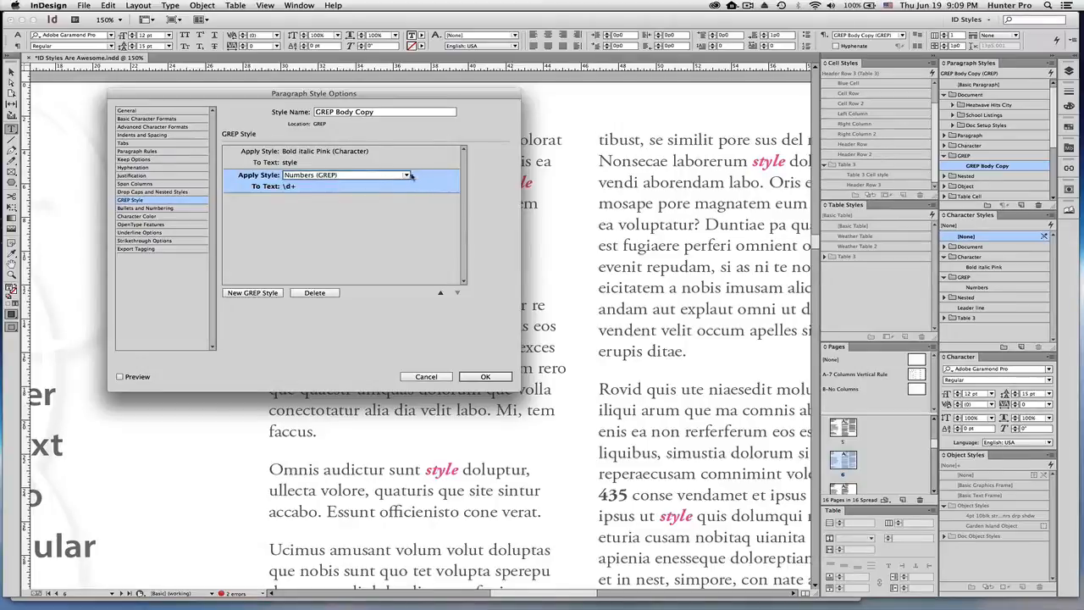
pyautogui.click(406, 174)
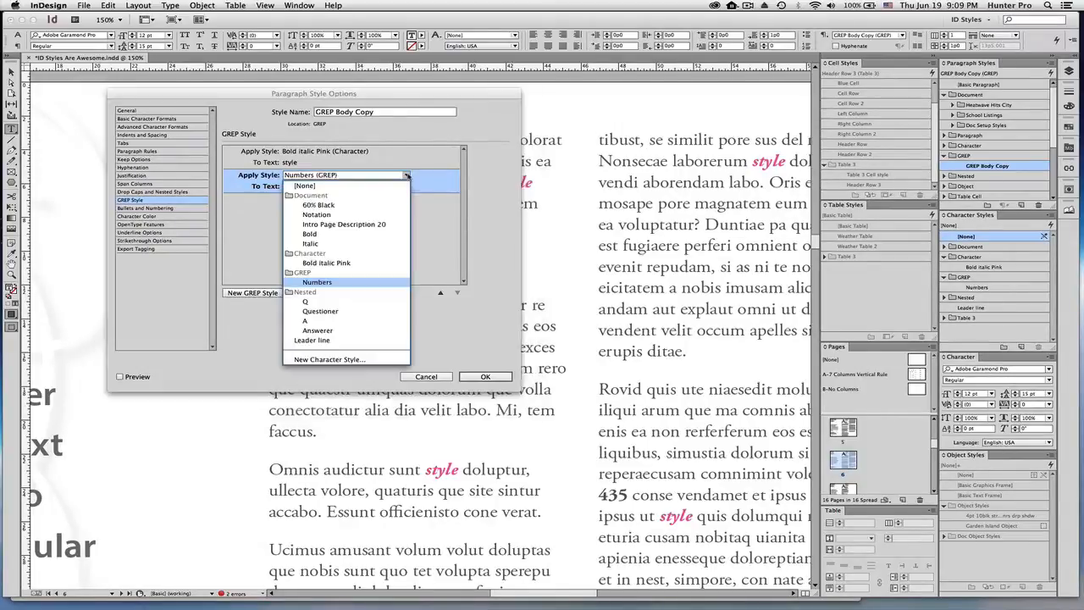
pyautogui.click(429, 181)
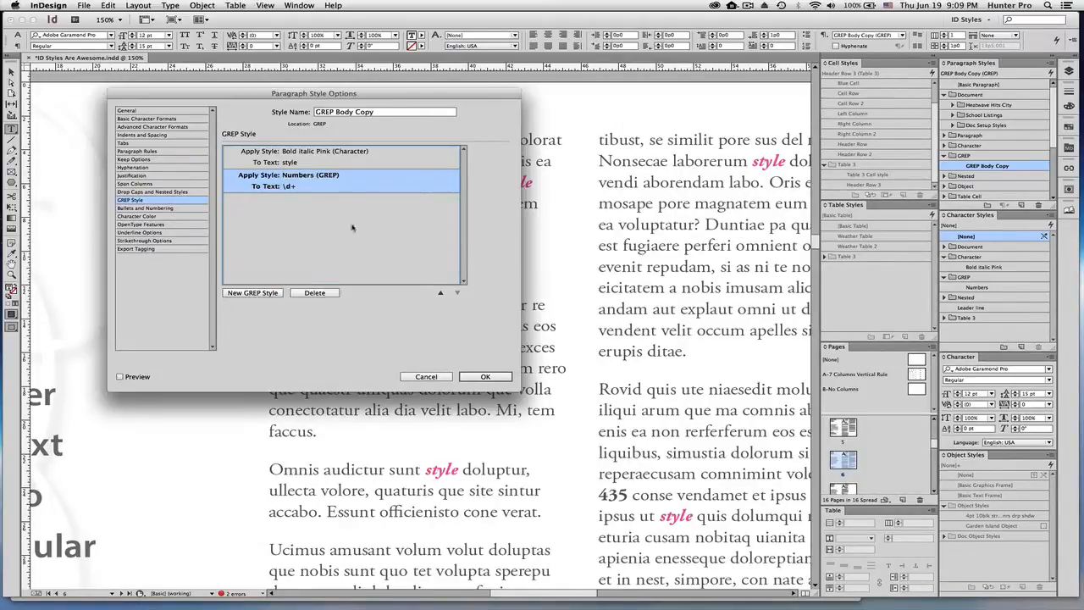
pyautogui.click(435, 377)
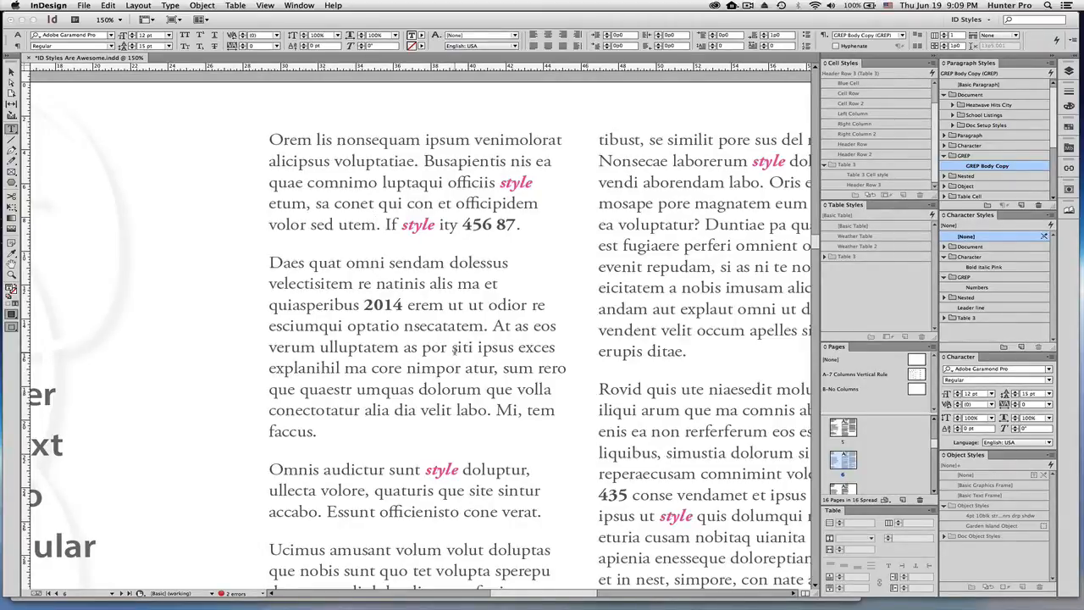
# - Add a new paragraph after the first one reading "If I type the word style 56 n 57 6786"
pyautogui.click(531, 226)
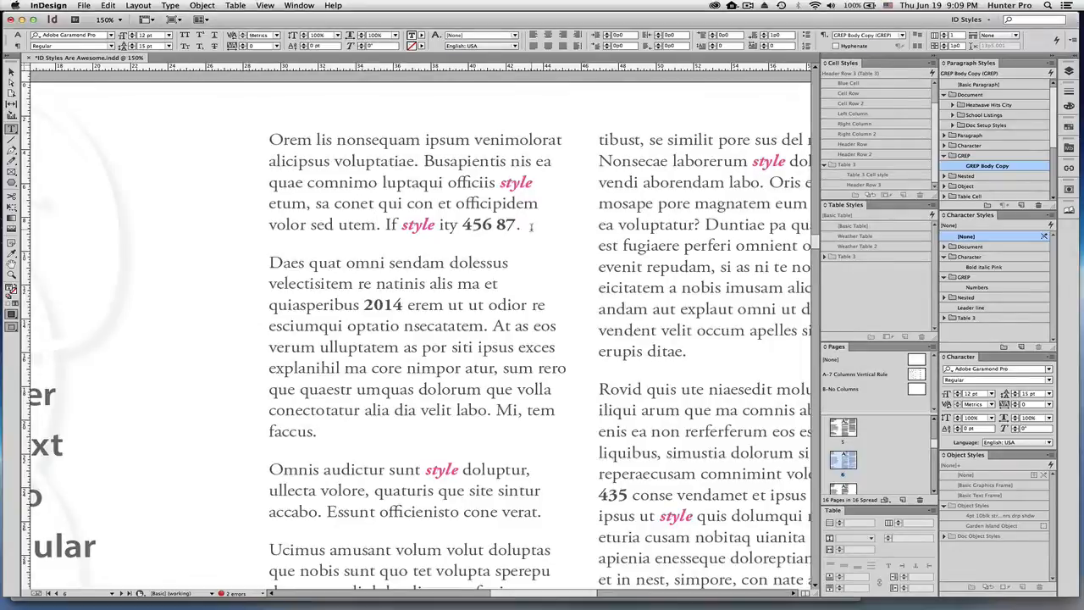
pyautogui.press('Return')
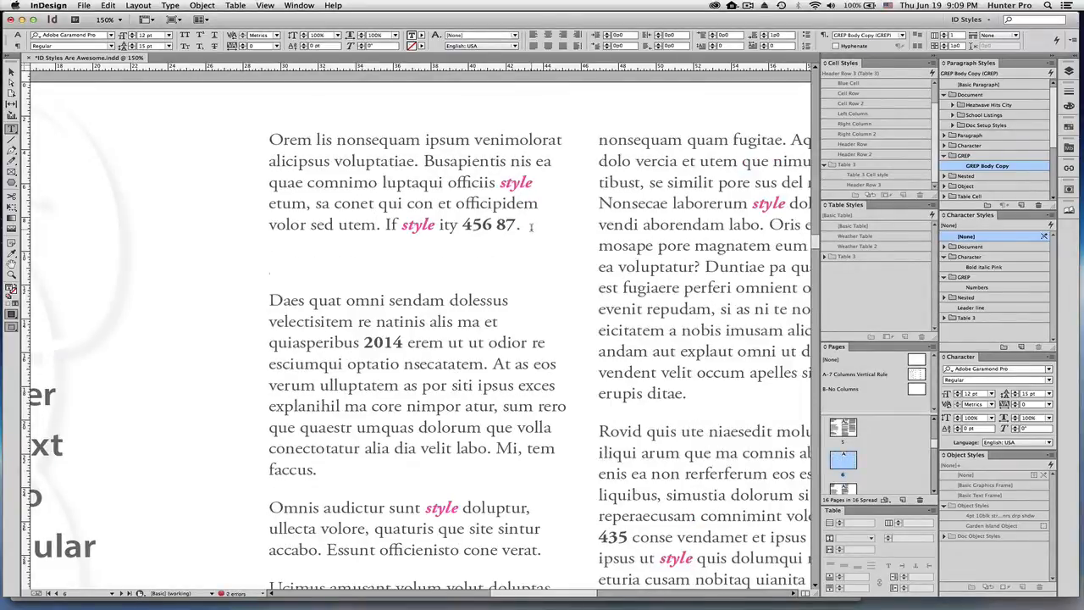
pyautogui.write('If I type the work')
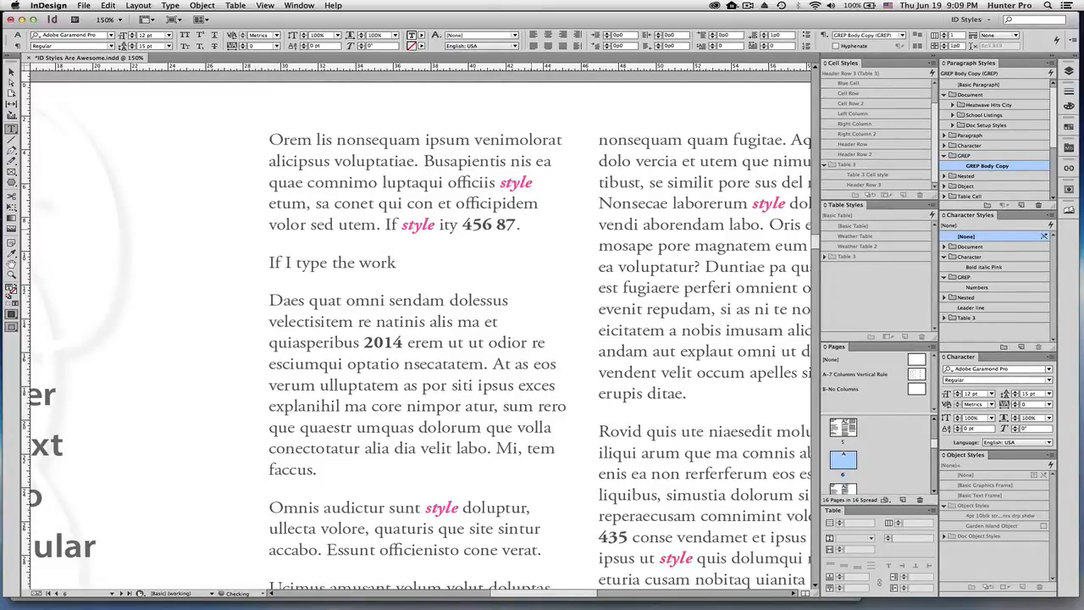
pyautogui.press('BackSpace')
pyautogui.write('d style')
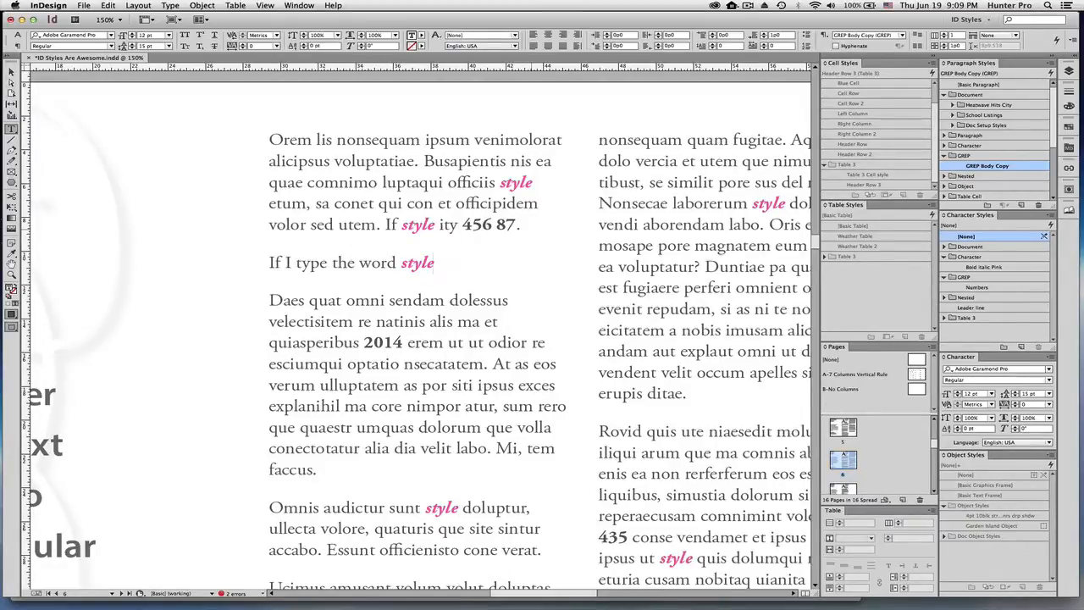
pyautogui.write('56')
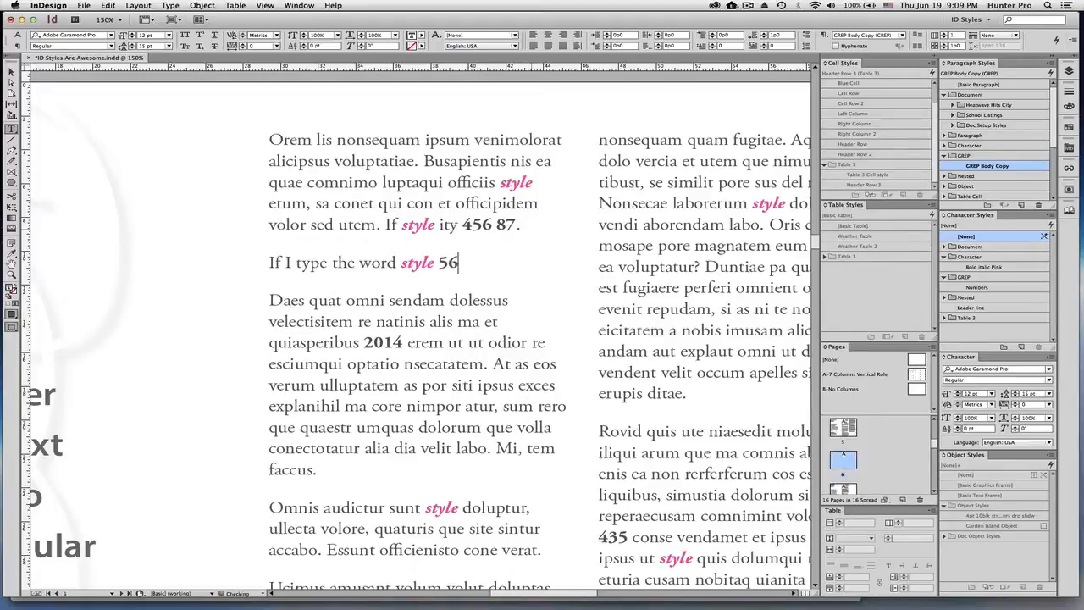
pyautogui.write(' n 57 6786')
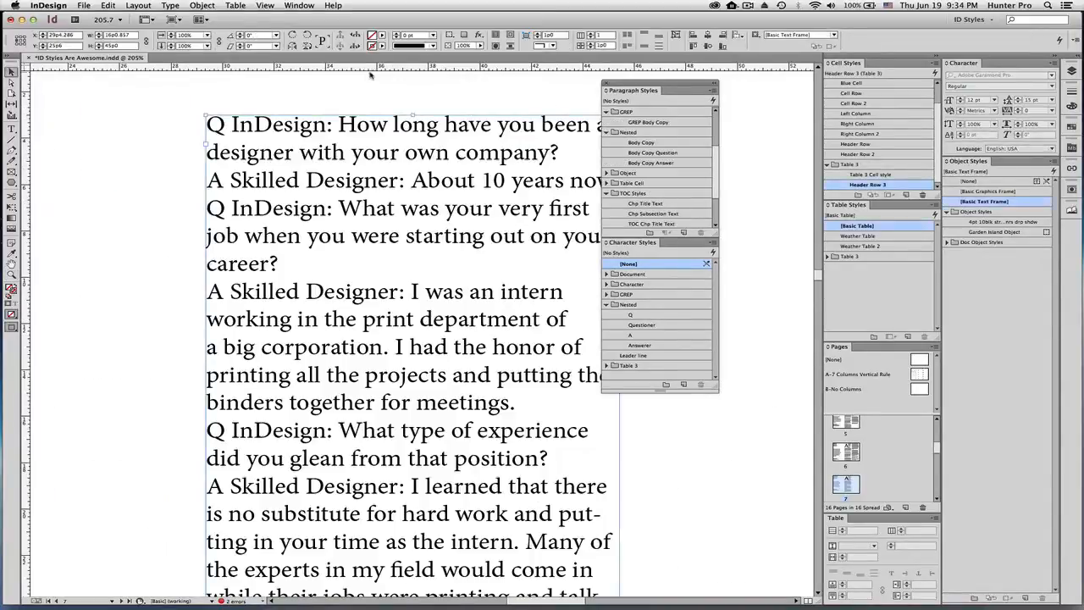
# - Move the floating style panels clear of the text and apply the nested Body Copy paragraph style to the first interview question
pyautogui.moveTo(634, 85); pyautogui.dragTo(697, 86)
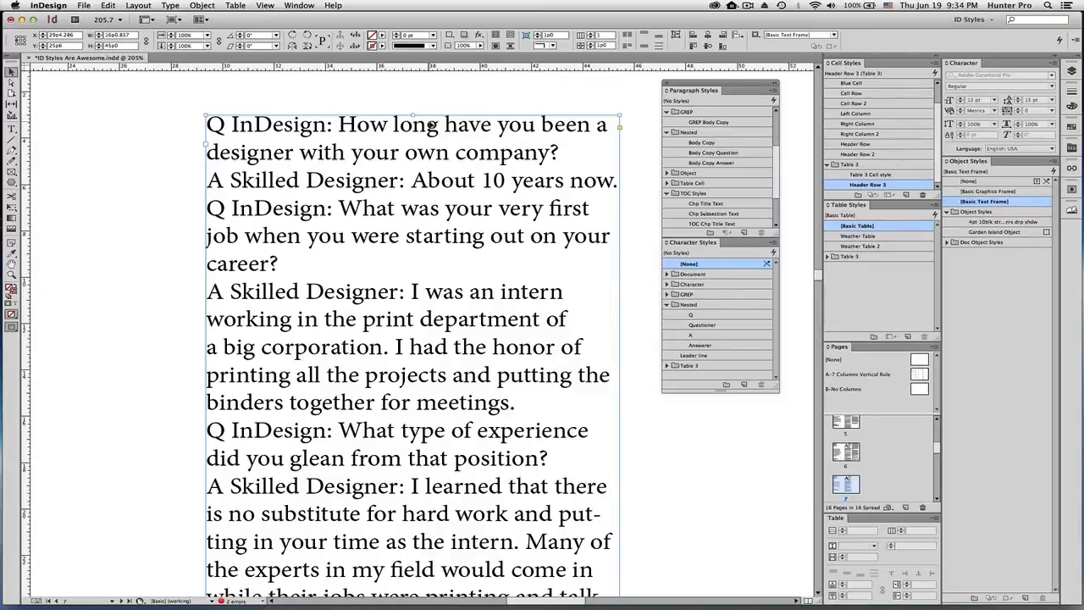
pyautogui.doubleClick(428, 124)
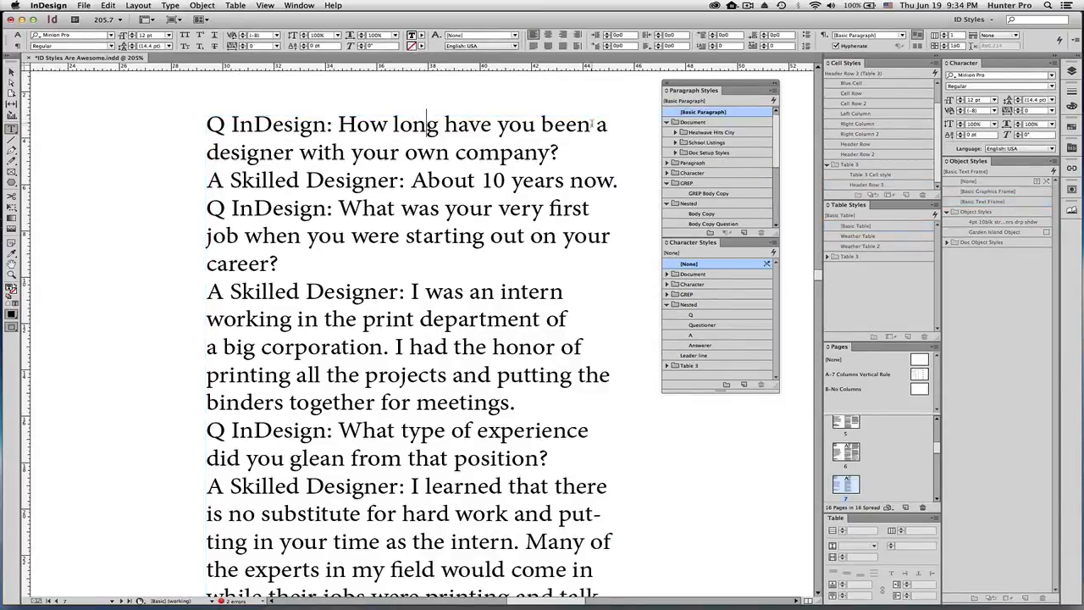
pyautogui.scroll(-3, 716, 194)
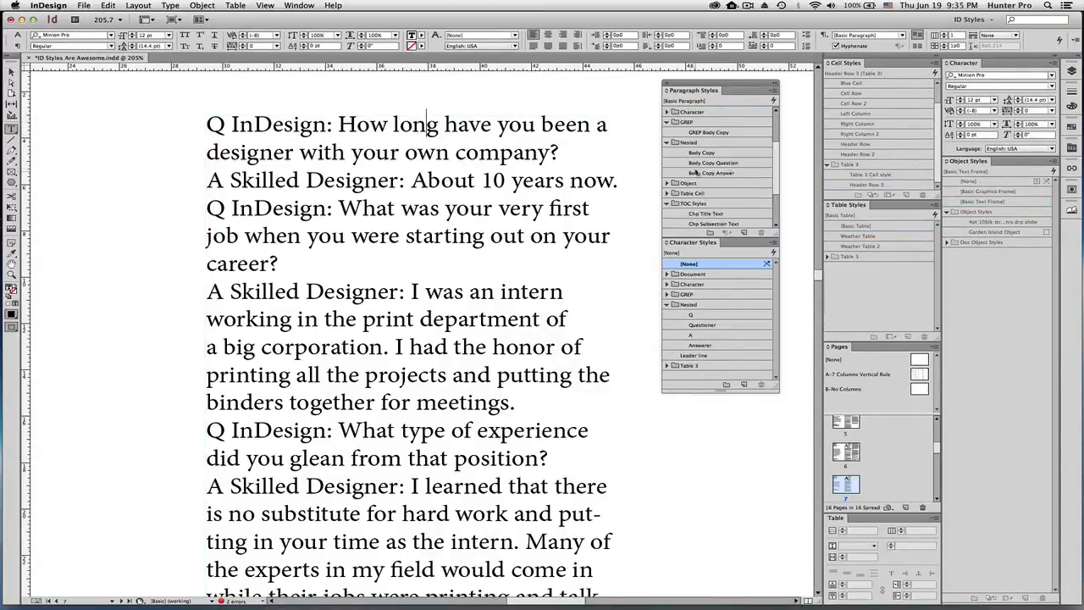
pyautogui.click(705, 153)
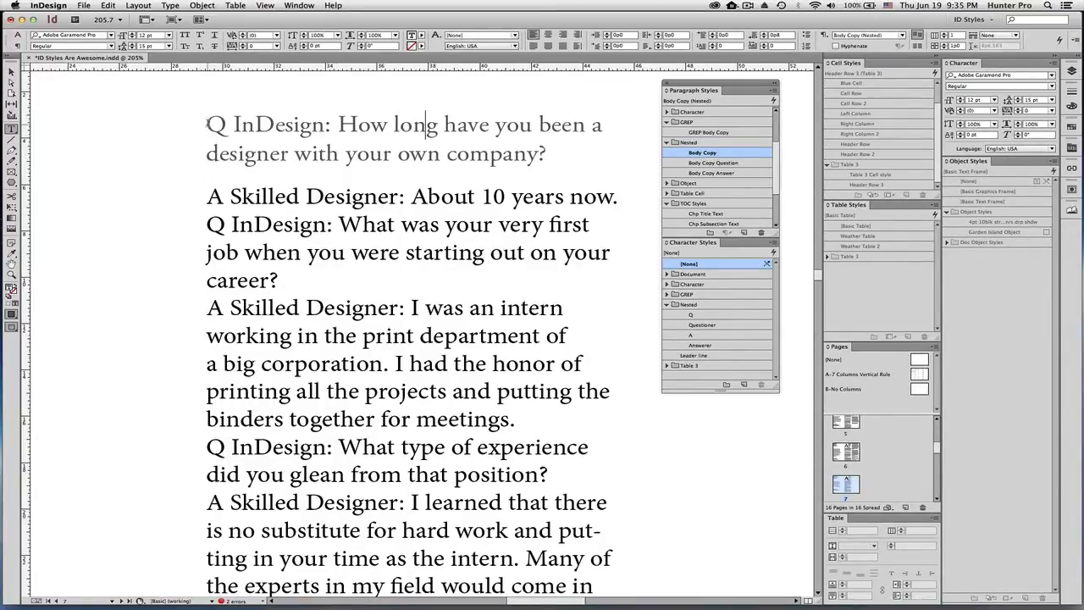
# - Apply the Q character style to the first question's leading "Q" and the Questioner character style to "InDesign:"
pyautogui.click(211, 126)
pyautogui.moveTo(211, 126); pyautogui.dragTo(227, 127)
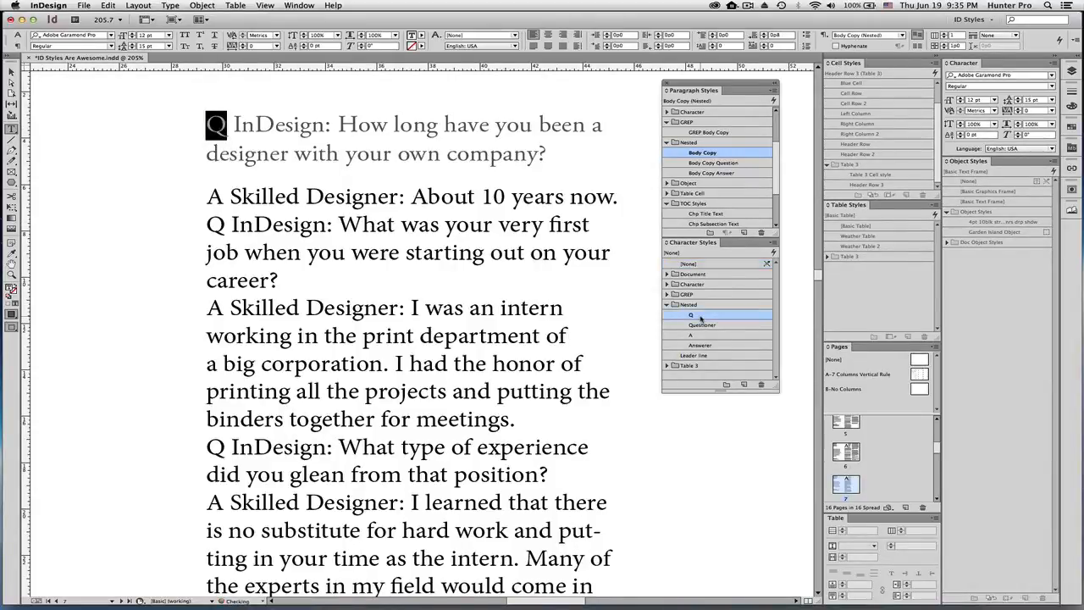
pyautogui.click(692, 313)
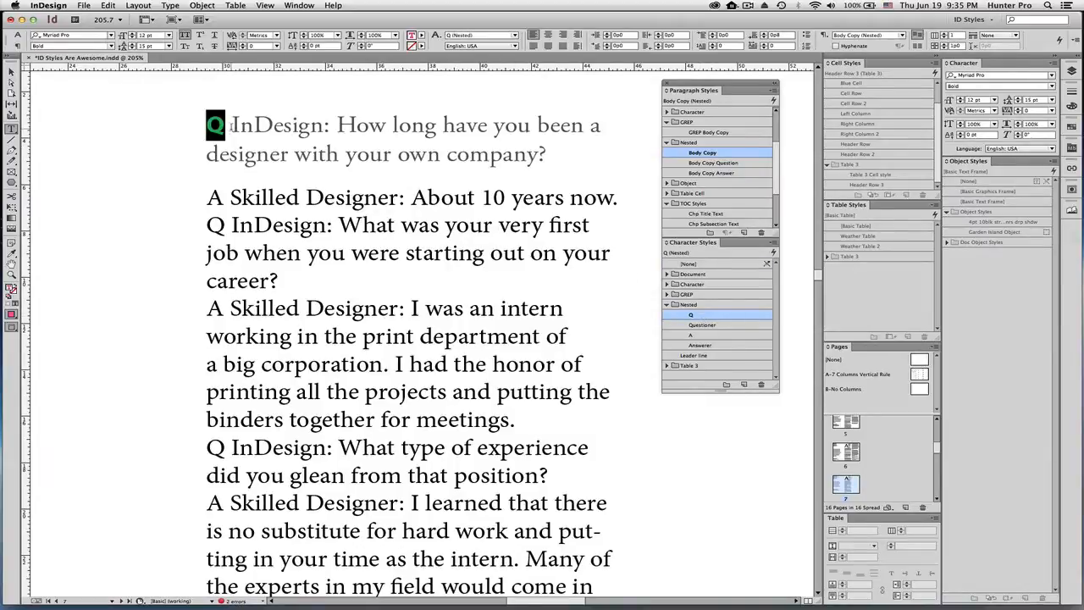
pyautogui.moveTo(229, 125); pyautogui.dragTo(332, 127)
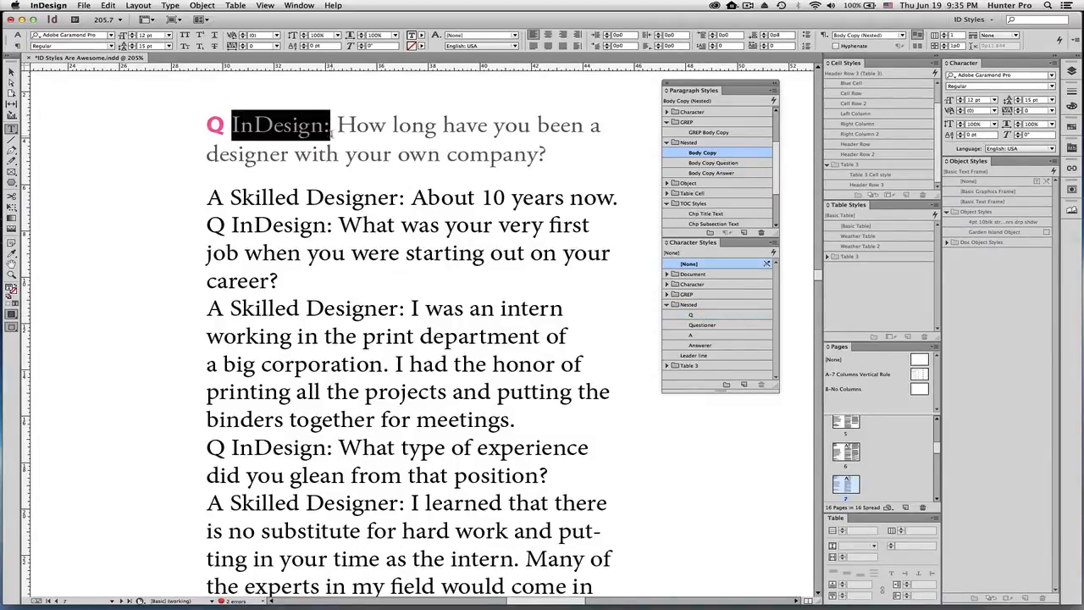
pyautogui.click(703, 325)
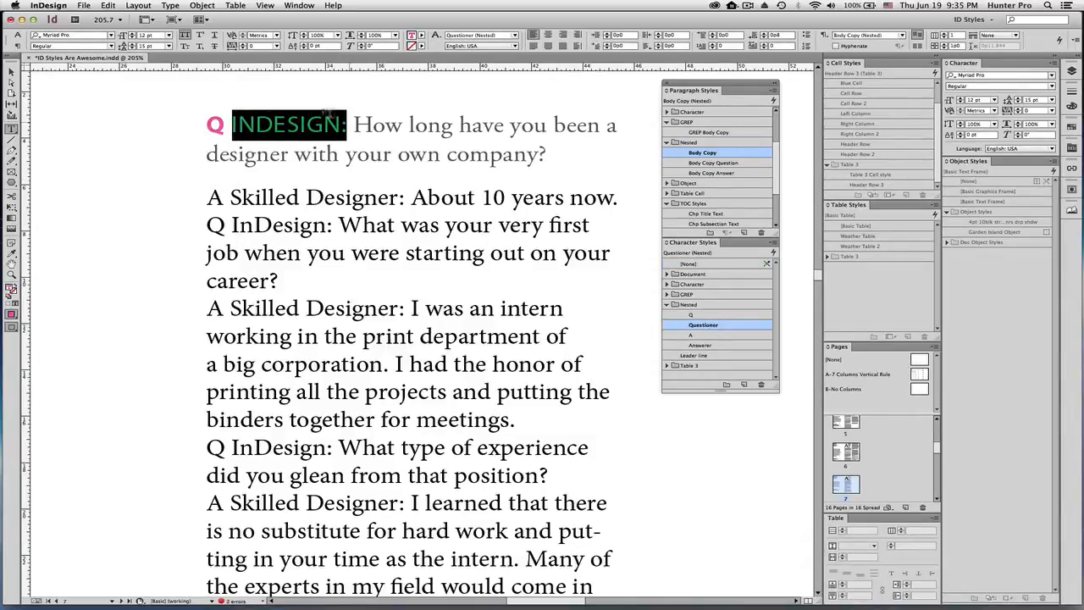
pyautogui.click(339, 127)
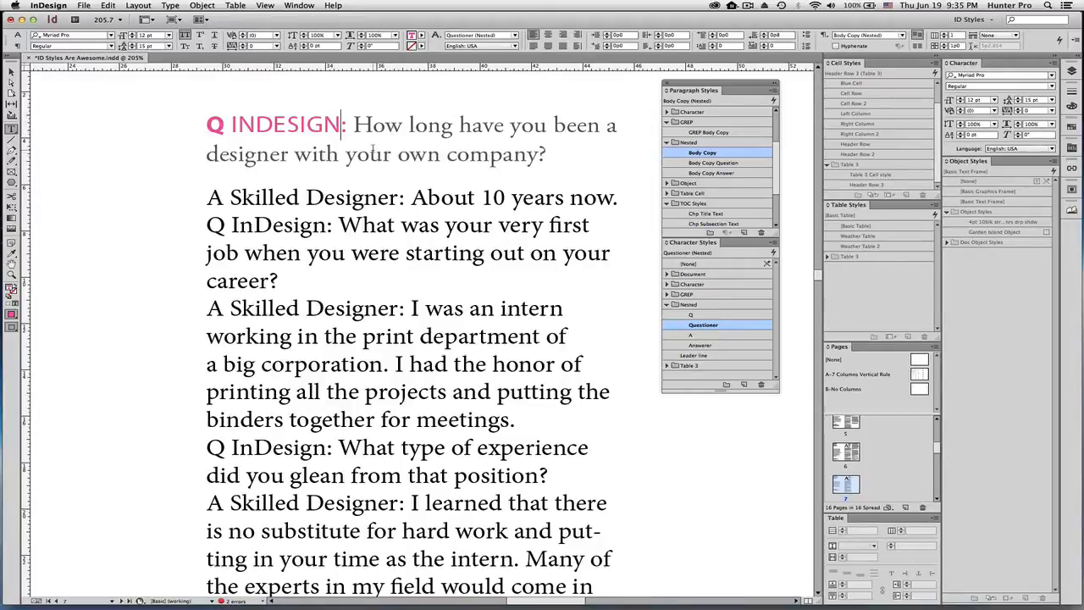
# - Apply the nested Body Copy paragraph style to the first answer and the A character style to its leading "A"
pyautogui.click(300, 196)
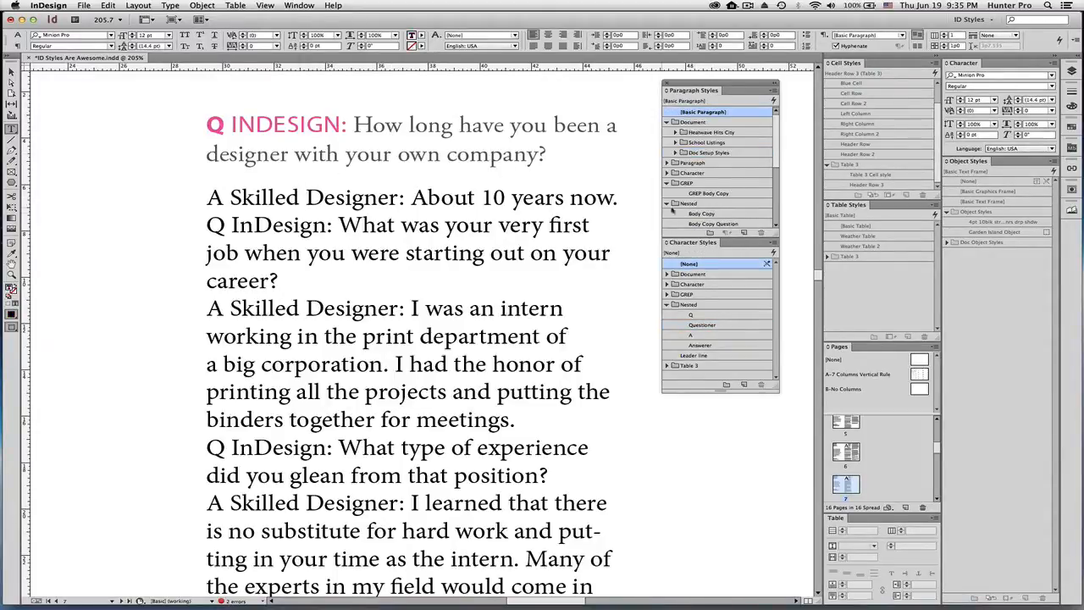
pyautogui.click(704, 213)
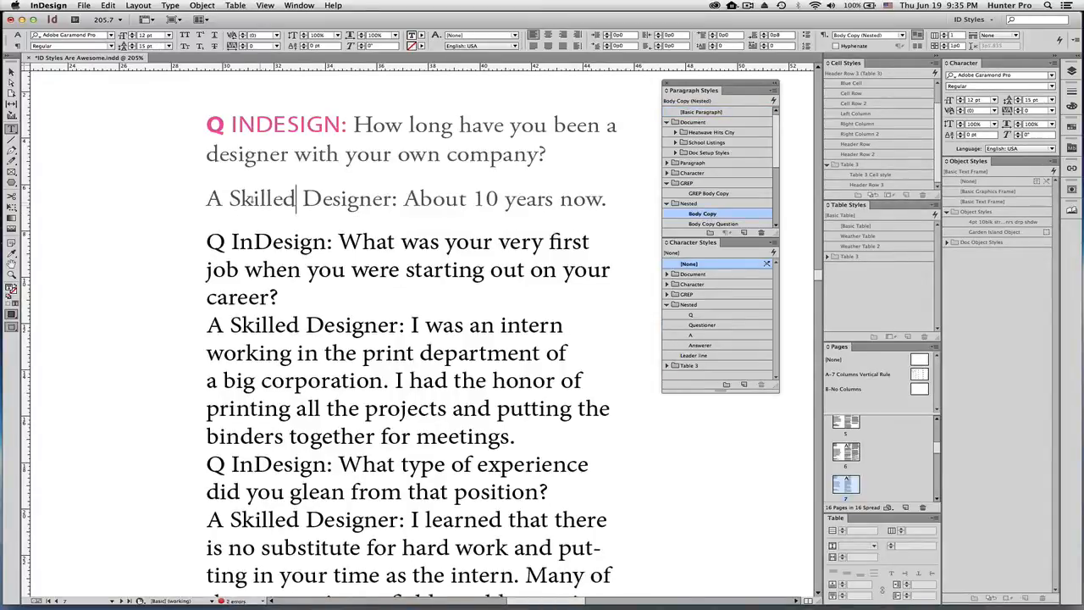
pyautogui.moveTo(208, 199); pyautogui.dragTo(224, 201)
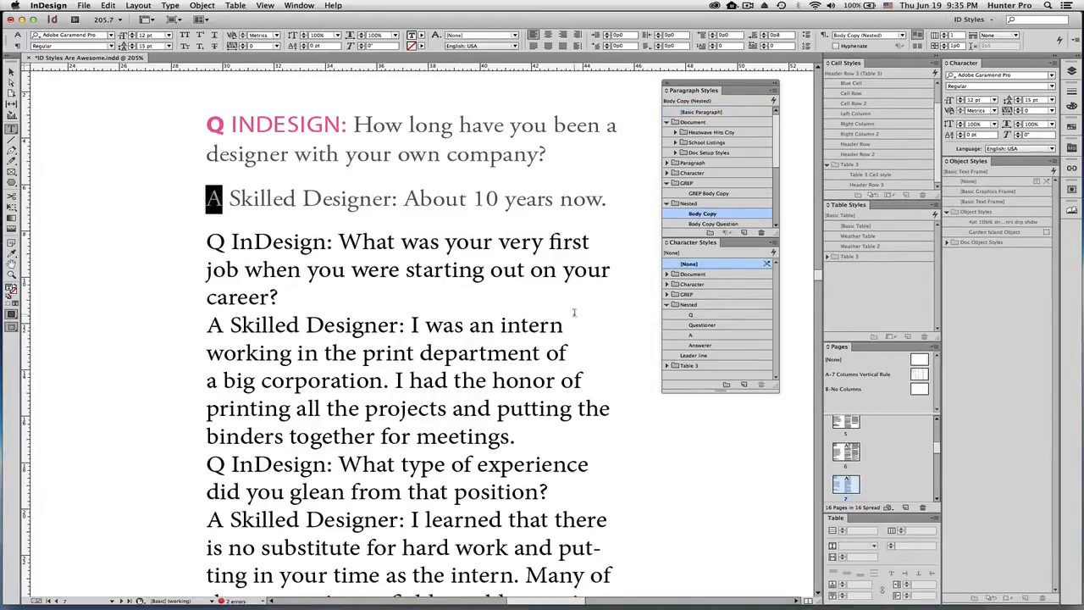
pyautogui.click(691, 336)
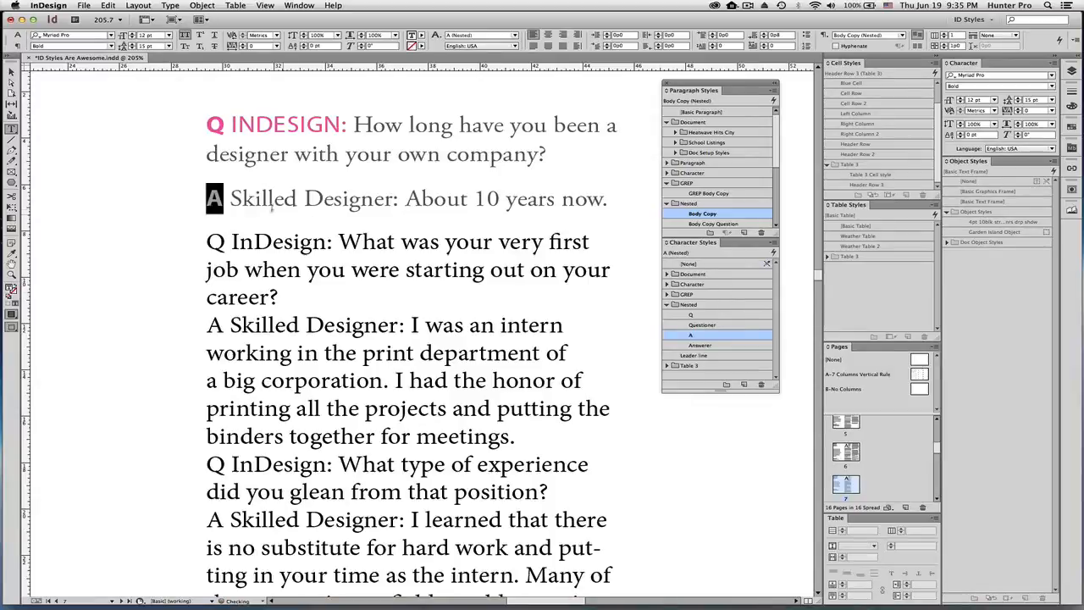
# - Apply the nested Answerer character style to "Skilled Designer:" in the first answer
pyautogui.moveTo(242, 199); pyautogui.dragTo(400, 200)
pyautogui.moveTo(229, 198); pyautogui.dragTo(400, 199)
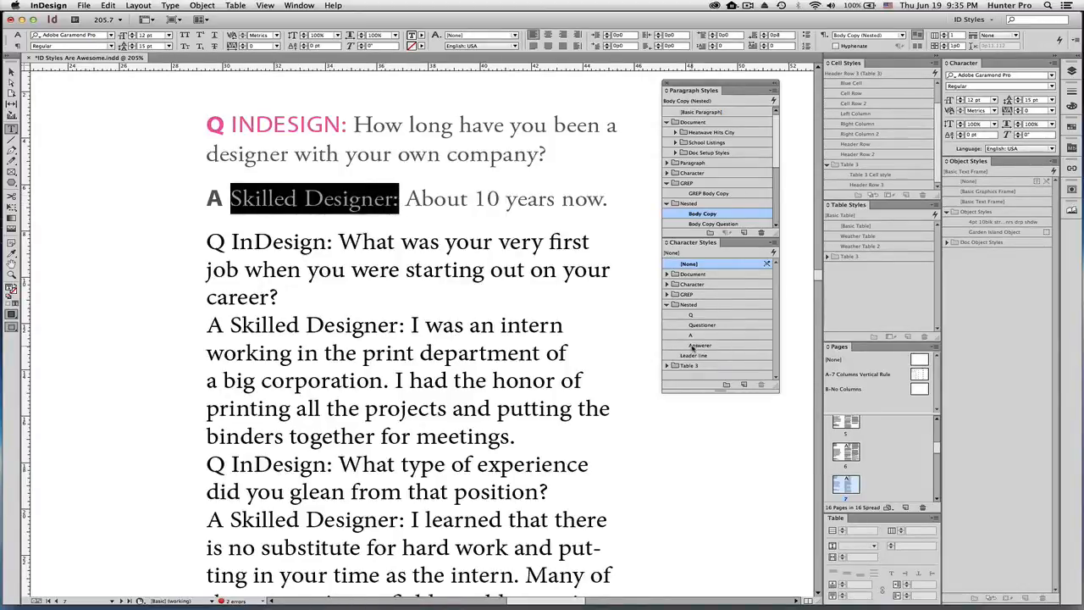
pyautogui.click(692, 346)
pyautogui.click(397, 200)
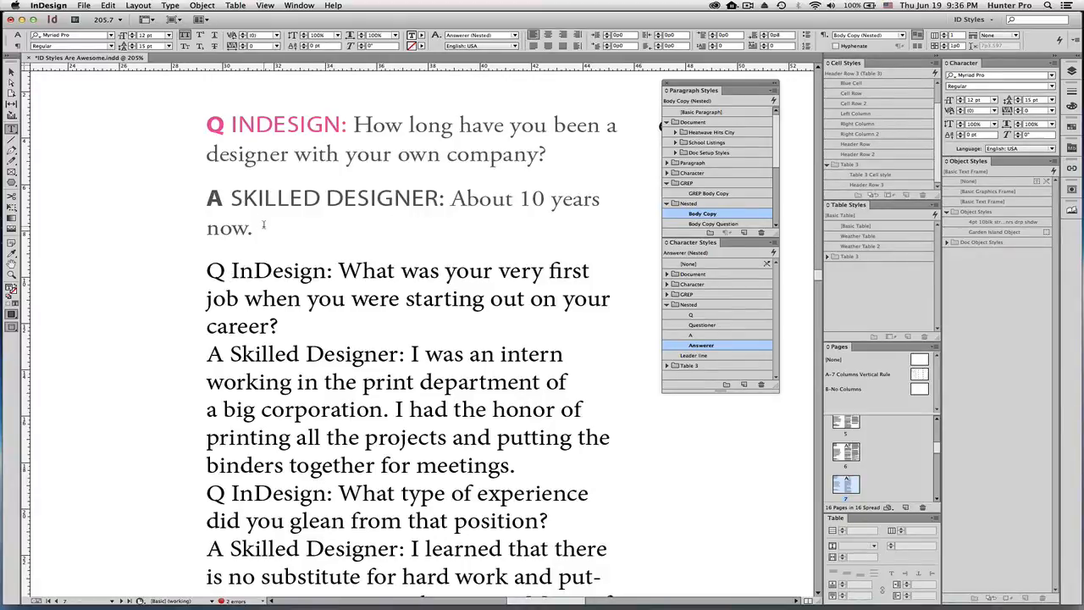
# - Apply the Body Copy Question paragraph style to the second question and Body Copy Answer to the second answer
pyautogui.click(243, 267)
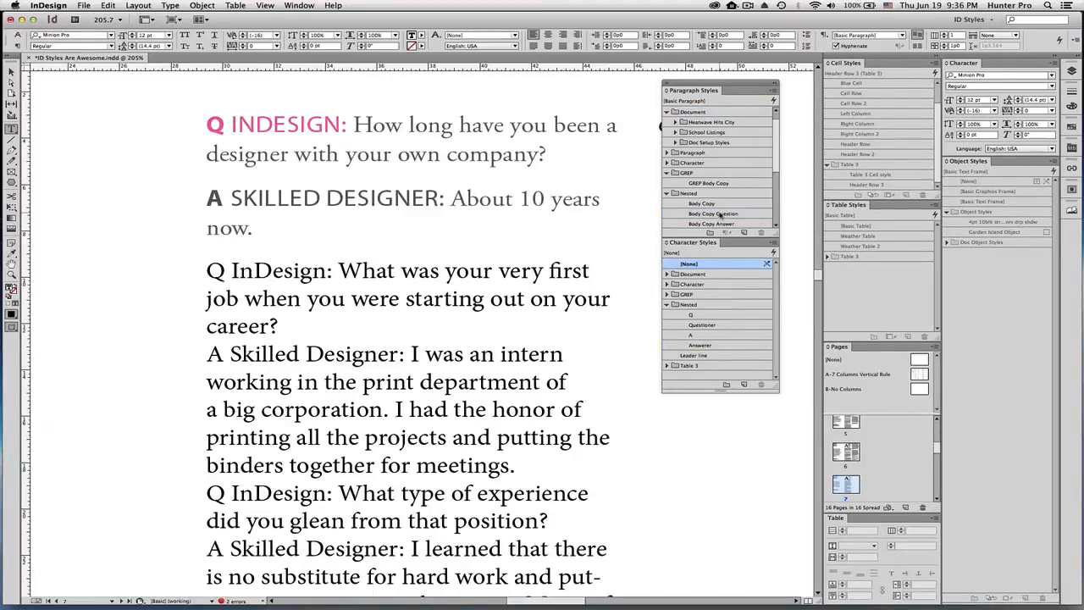
pyautogui.click(719, 215)
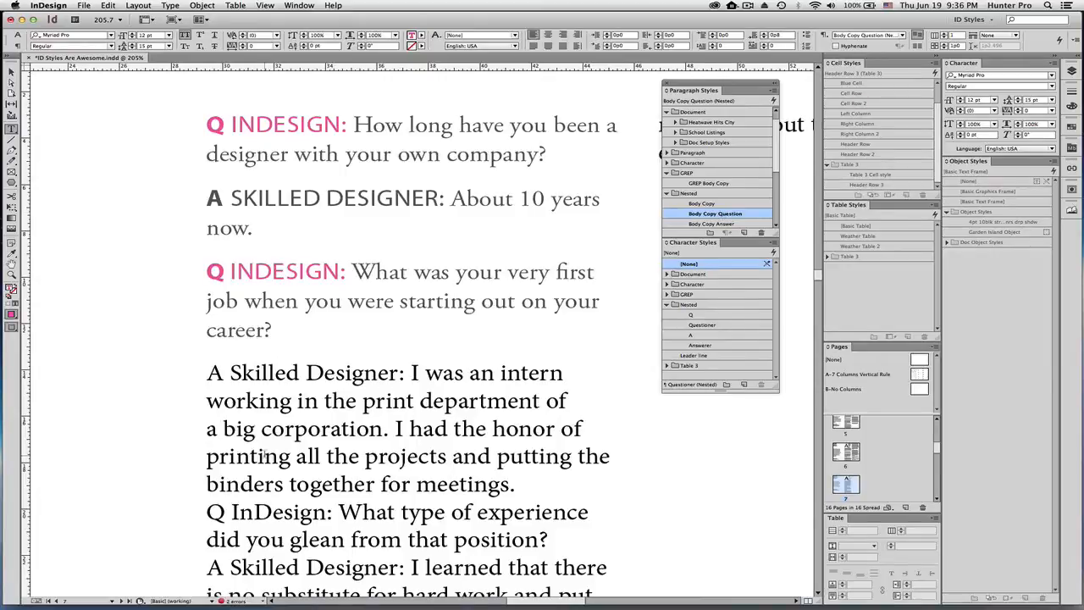
pyautogui.click(261, 373)
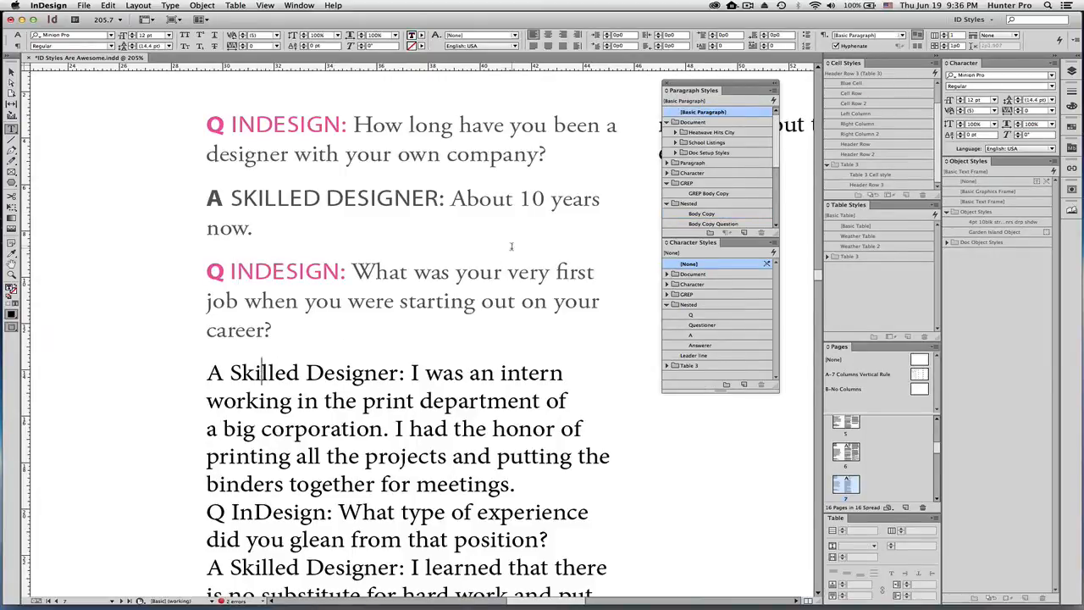
pyautogui.scroll(-1, 722, 197)
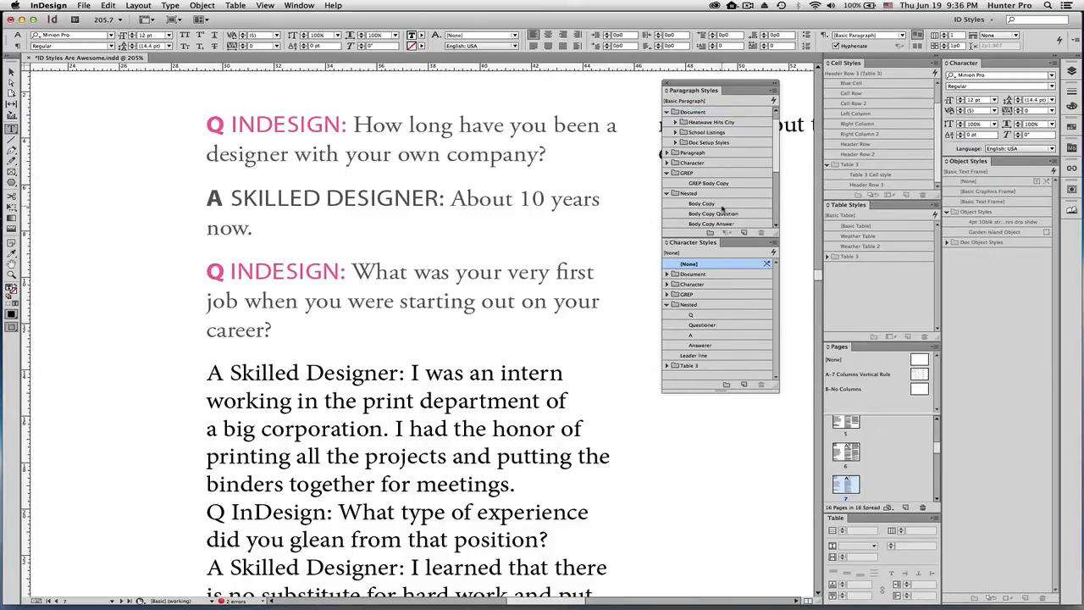
pyautogui.scroll(-3, 722, 208)
pyautogui.click(734, 194)
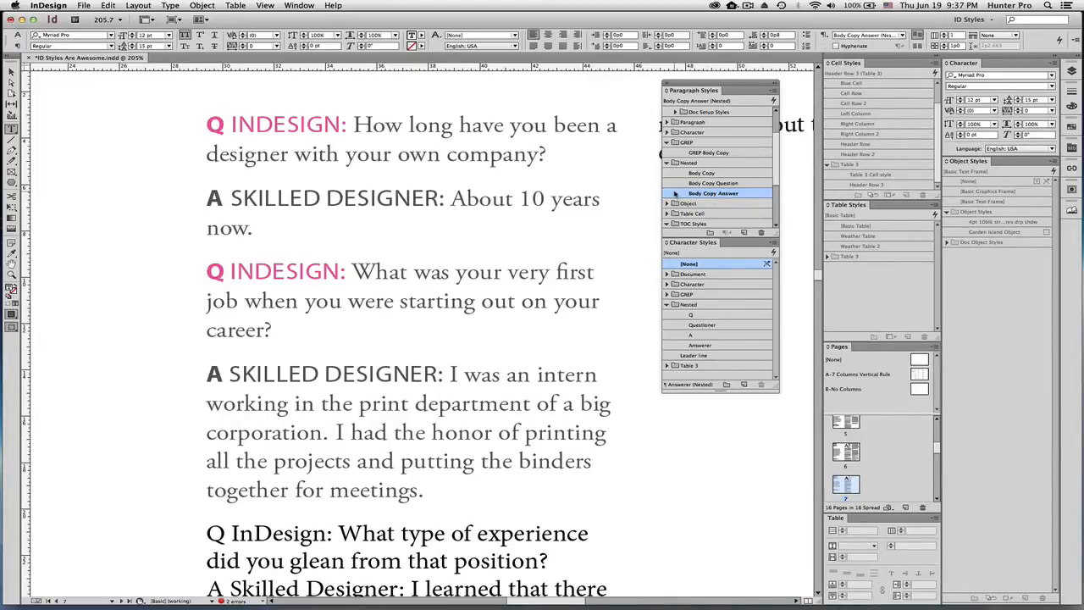
# - Review the Drop Caps and Nested Styles settings of the Body Copy Answer paragraph style, keeping the formatted interview text in view
pyautogui.doubleClick(677, 193)
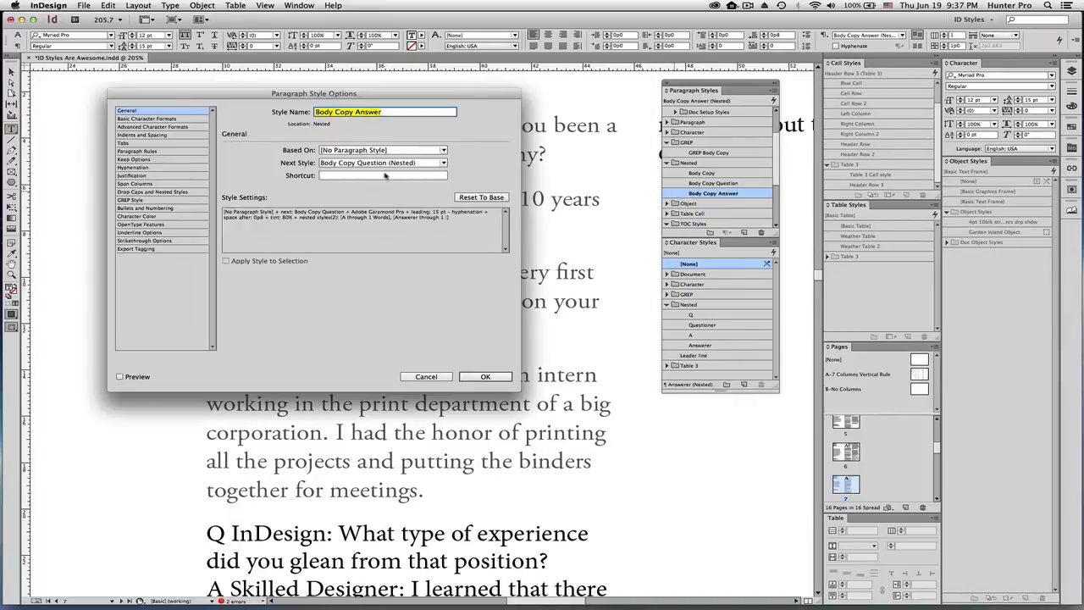
pyautogui.click(166, 192)
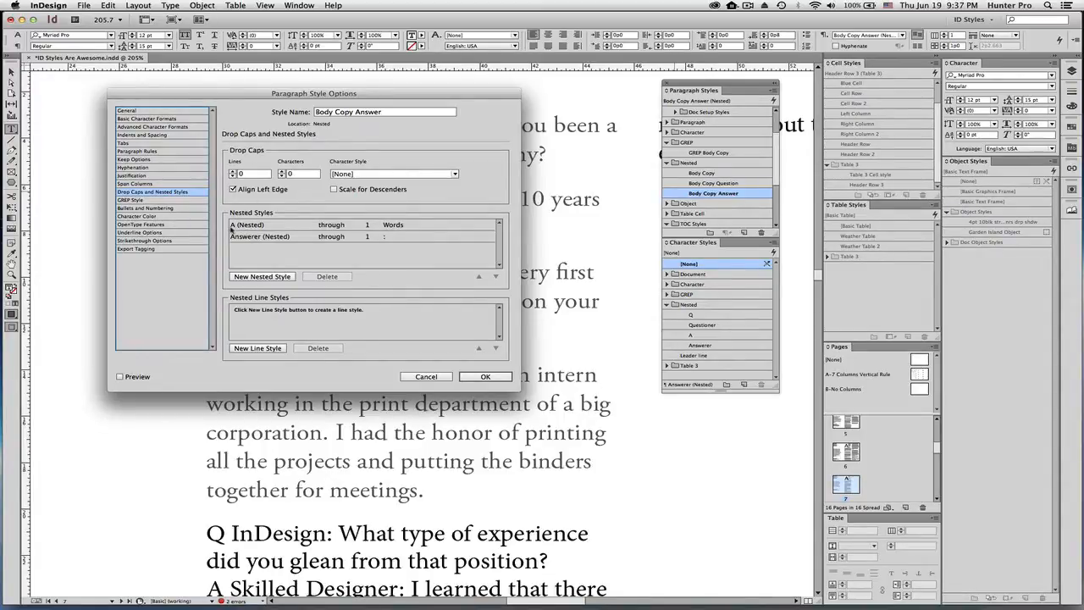
pyautogui.click(233, 225)
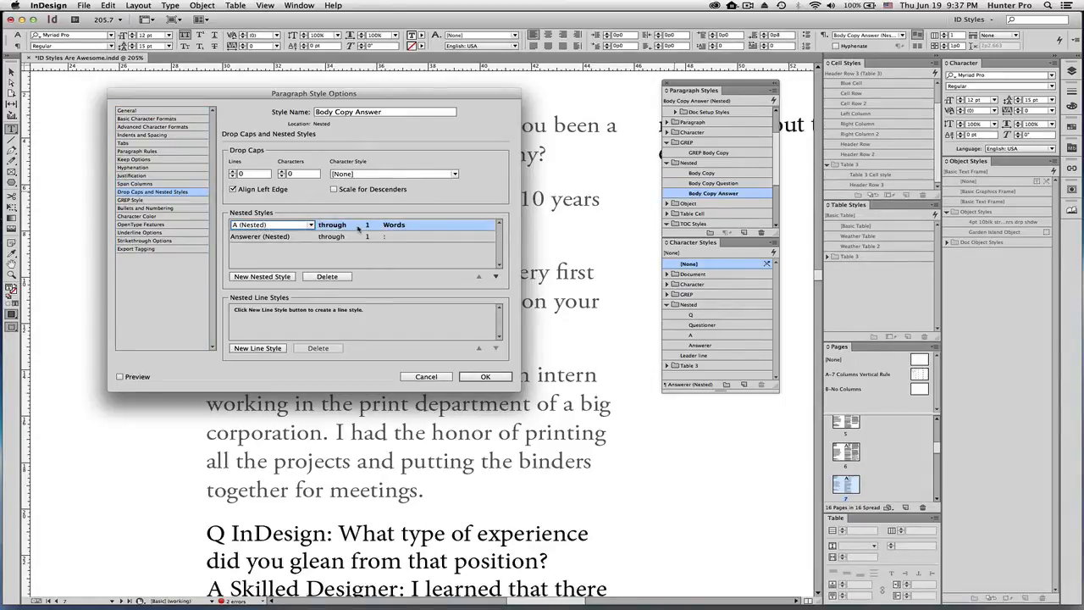
pyautogui.click(271, 238)
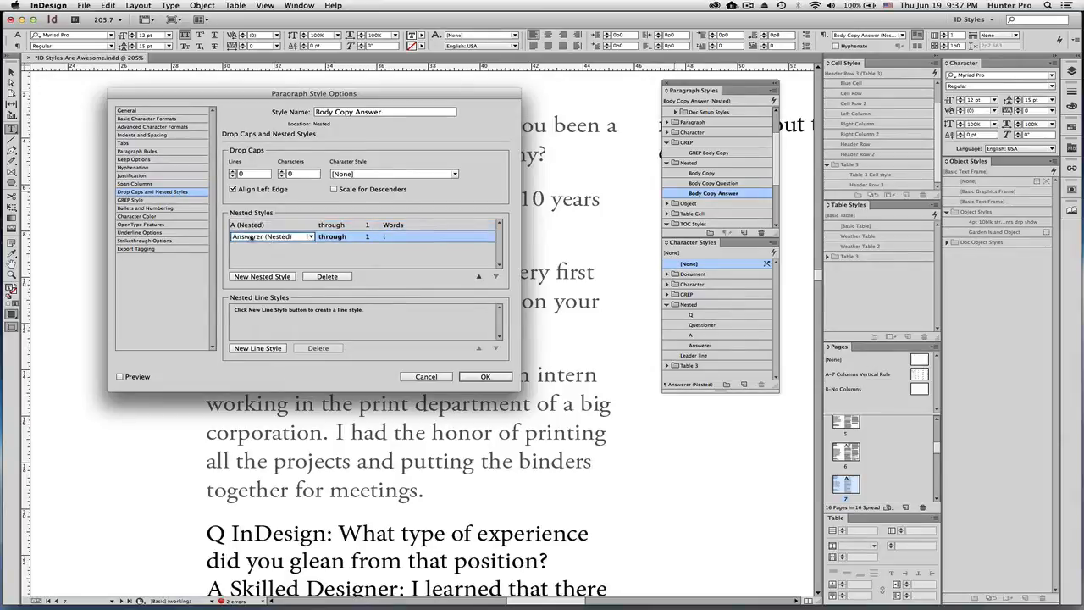
pyautogui.click(394, 238)
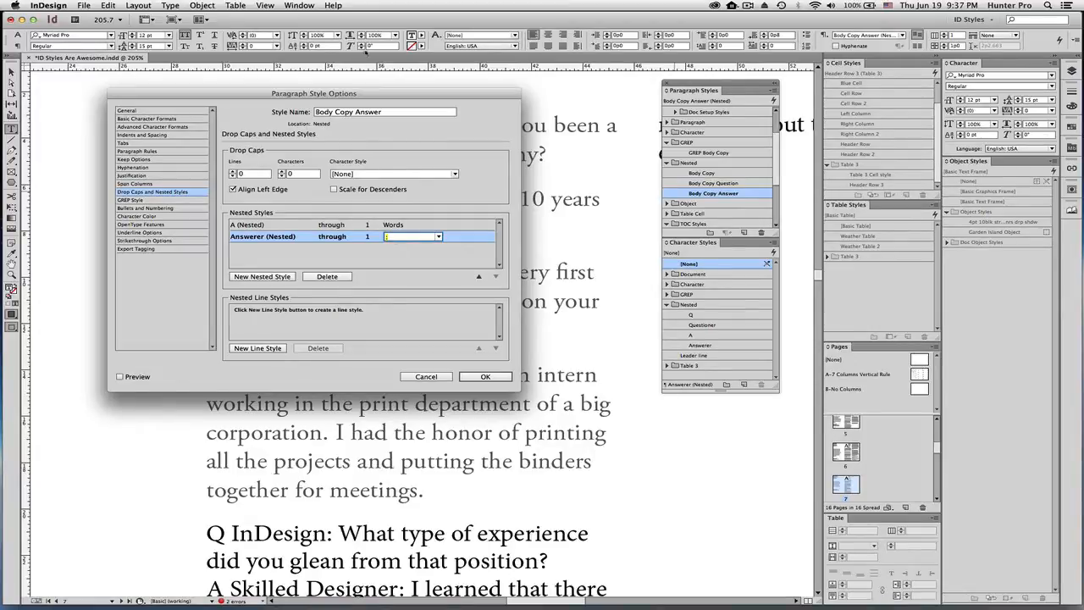
pyautogui.moveTo(377, 95); pyautogui.dragTo(425, 307)
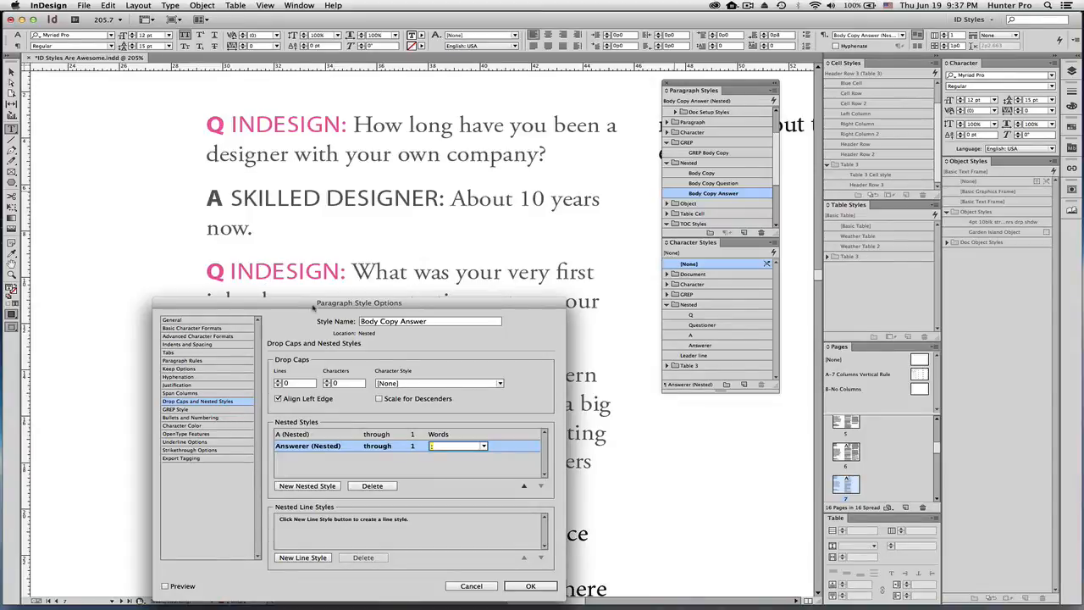
pyautogui.moveTo(306, 302); pyautogui.dragTo(320, 240)
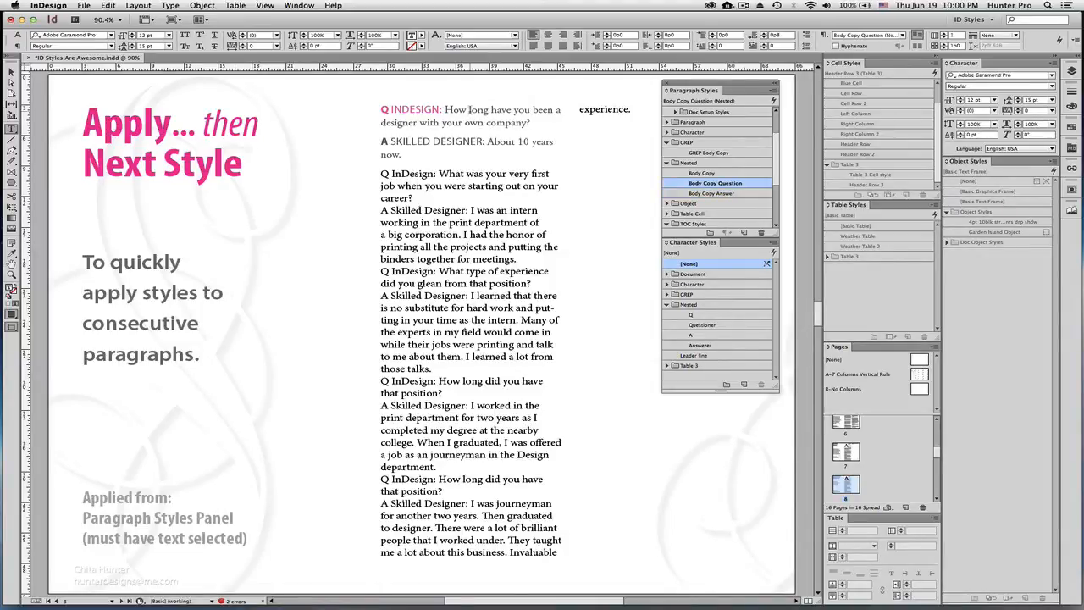
# - Select the whole interview on the Next Style page and apply Body Copy Question then Next Style to it
pyautogui.press('super+a')
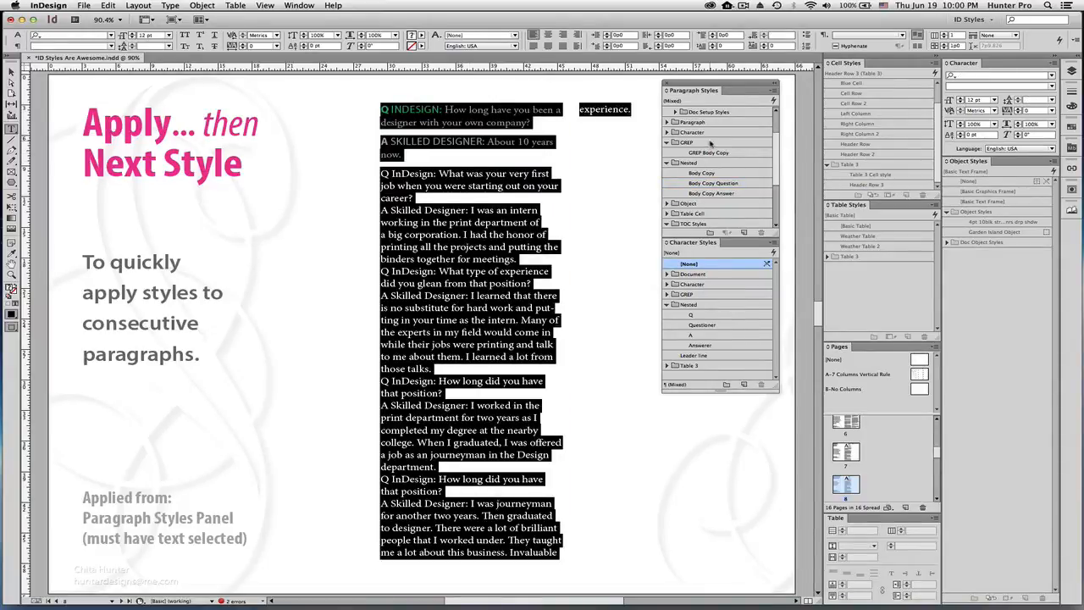
pyautogui.rightClick(670, 184)
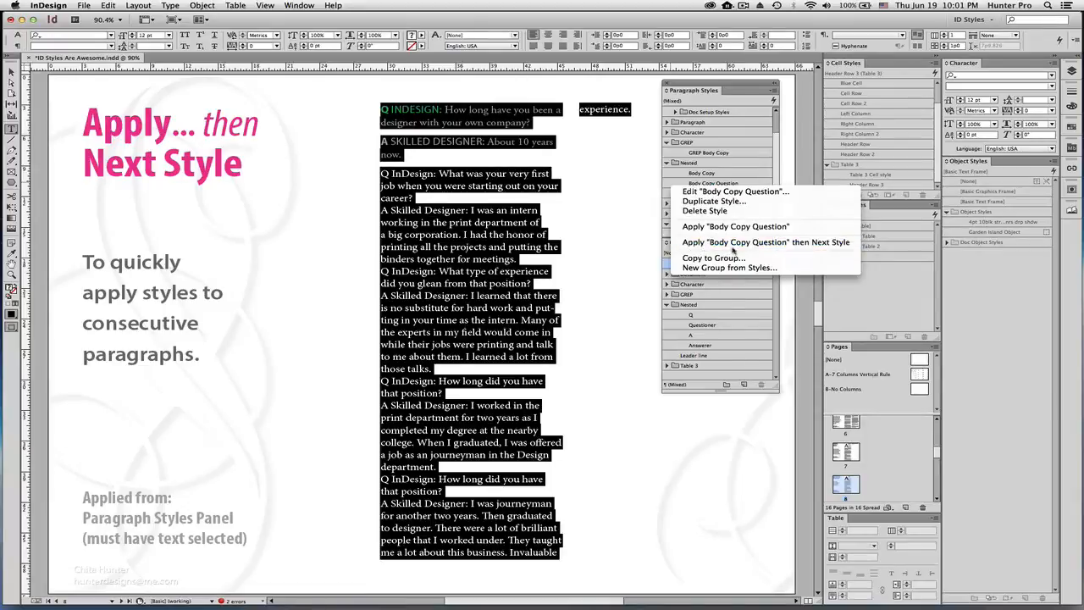
pyautogui.click(798, 244)
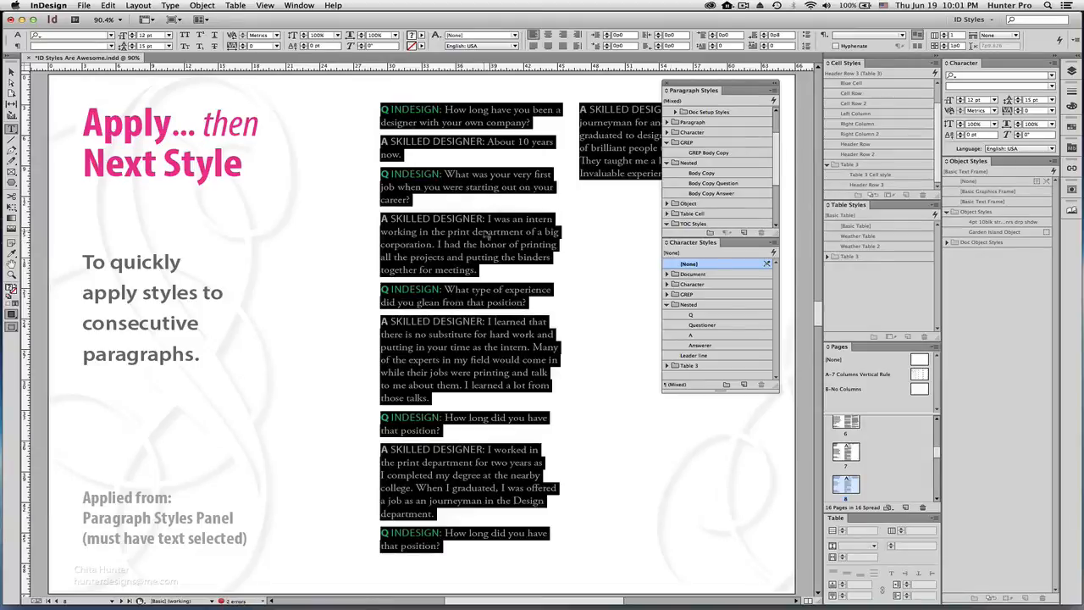
pyautogui.click(485, 232)
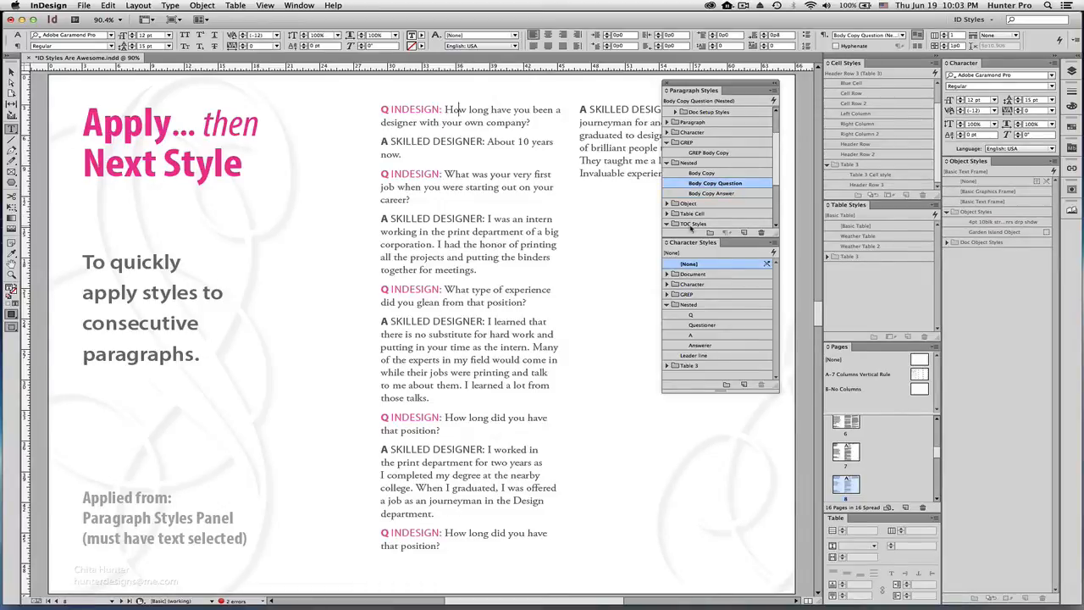
# - Examine the Next Style setting of the Body Copy Question paragraph style and close its options without changes
pyautogui.doubleClick(679, 184)
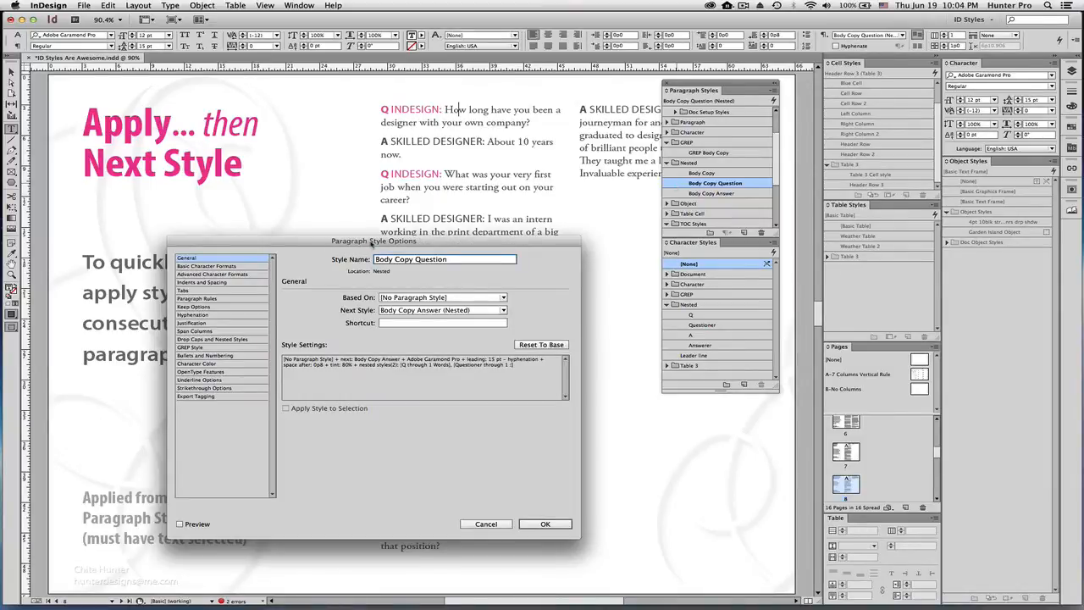
pyautogui.moveTo(371, 243); pyautogui.dragTo(352, 105)
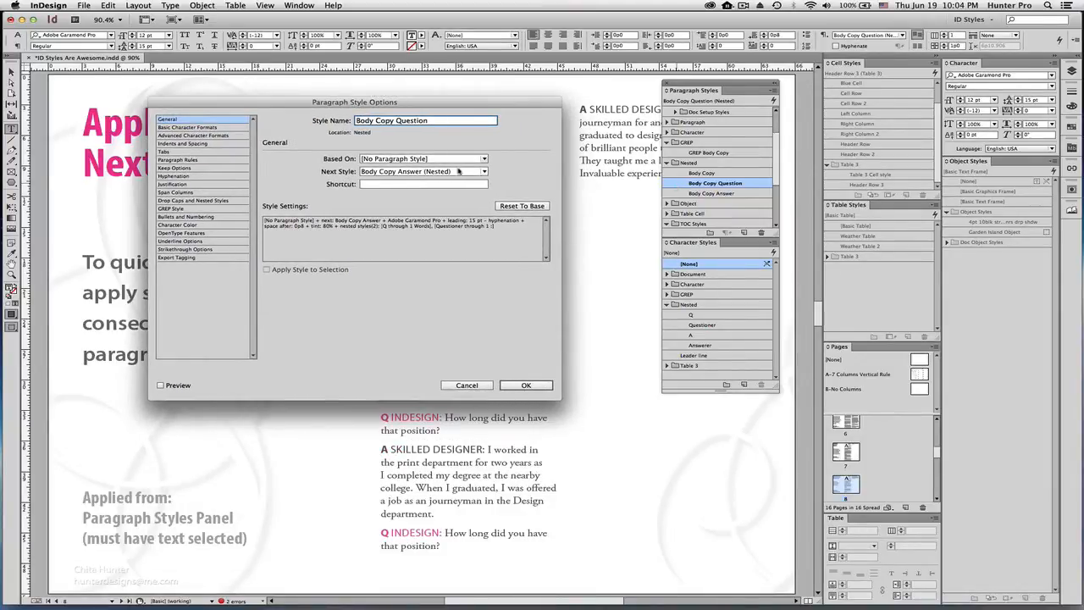
pyautogui.click(484, 172)
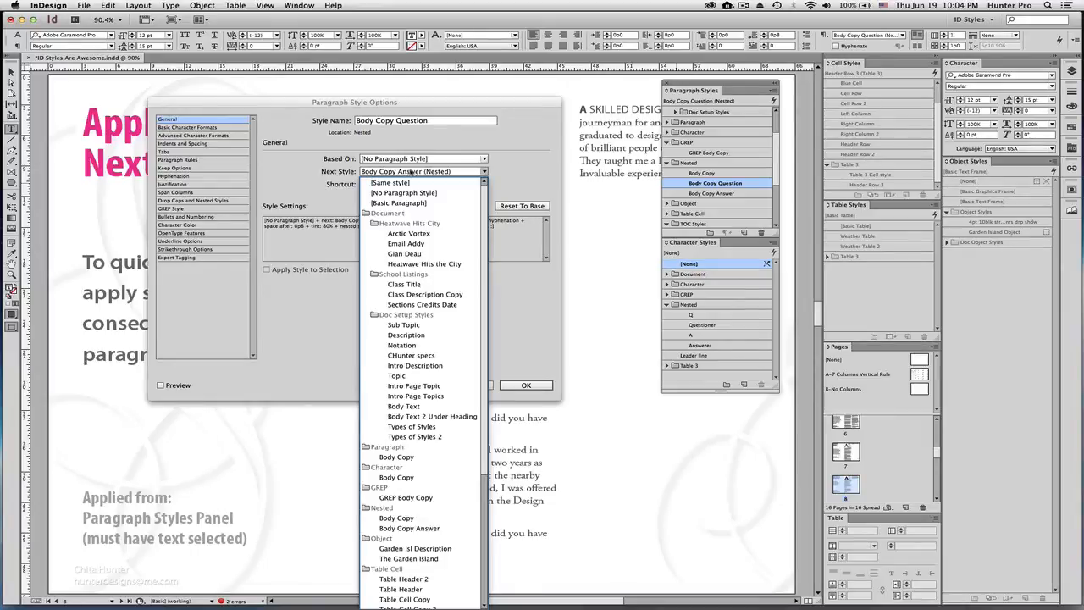
pyautogui.click(534, 179)
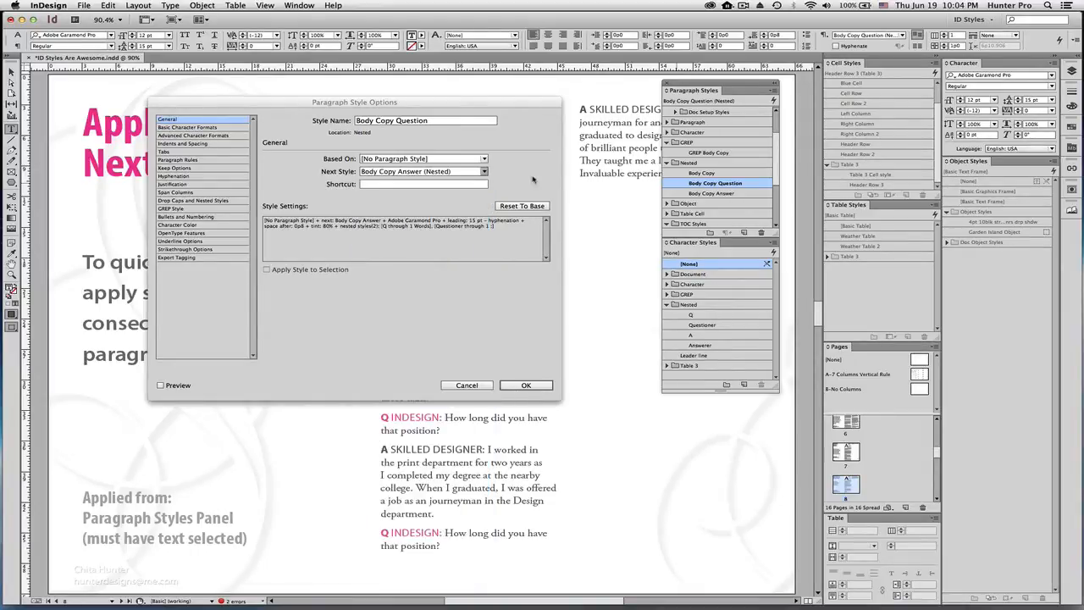
pyautogui.click(467, 386)
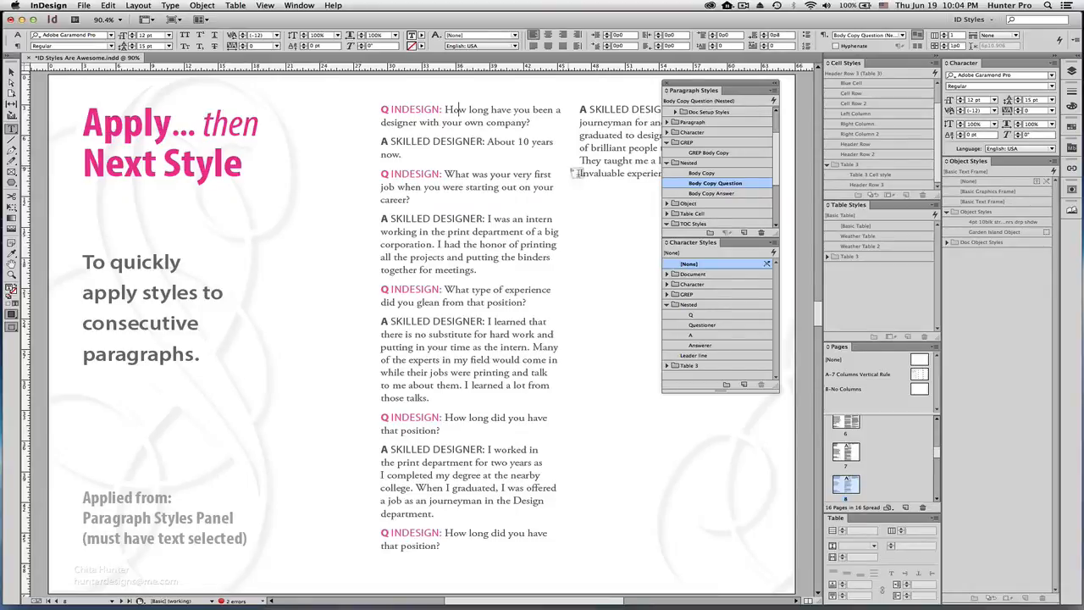
# - Examine the Next Style setting and its available choices for the Body Copy Answer paragraph style
pyautogui.click(523, 144)
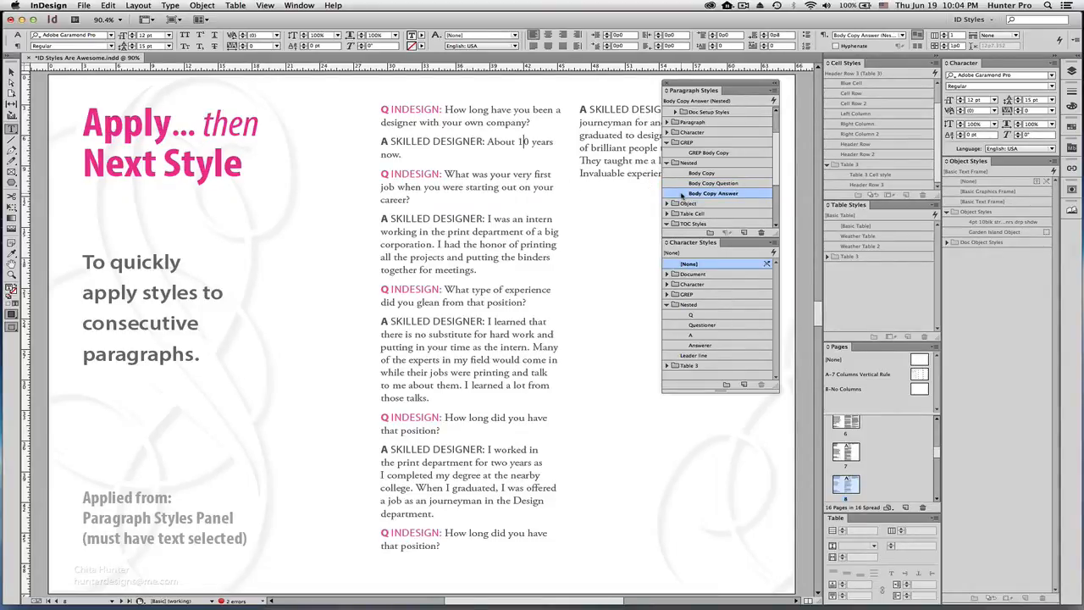
pyautogui.doubleClick(682, 194)
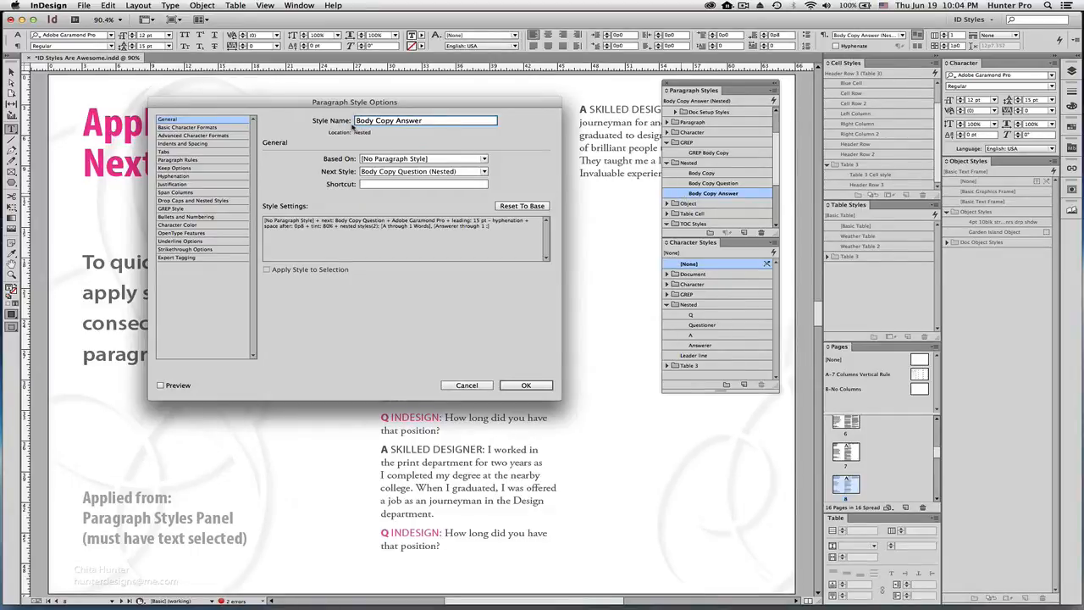
pyautogui.click(485, 172)
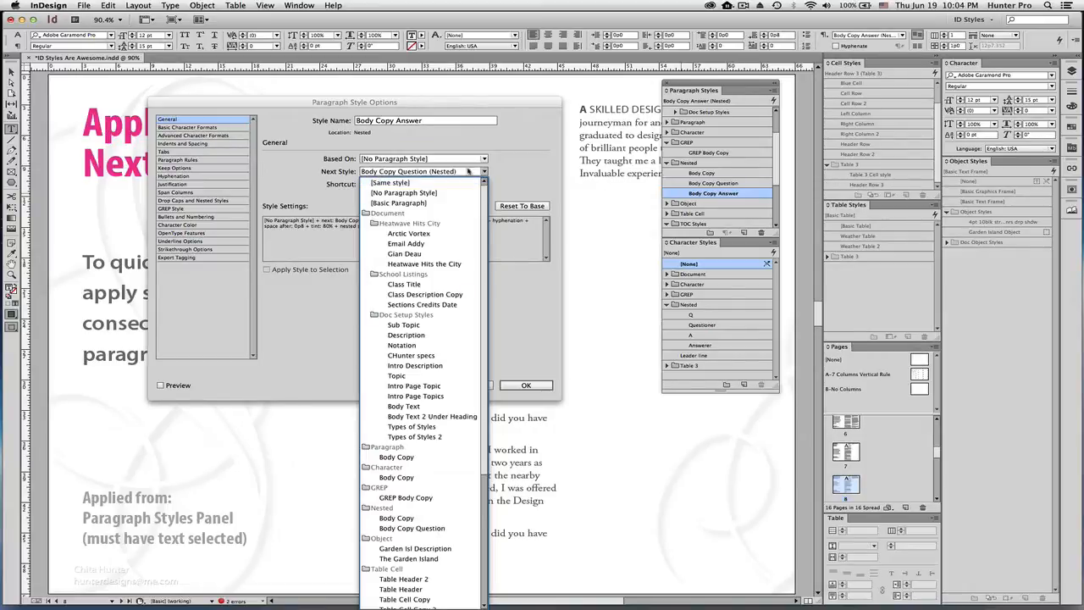
pyautogui.click(485, 171)
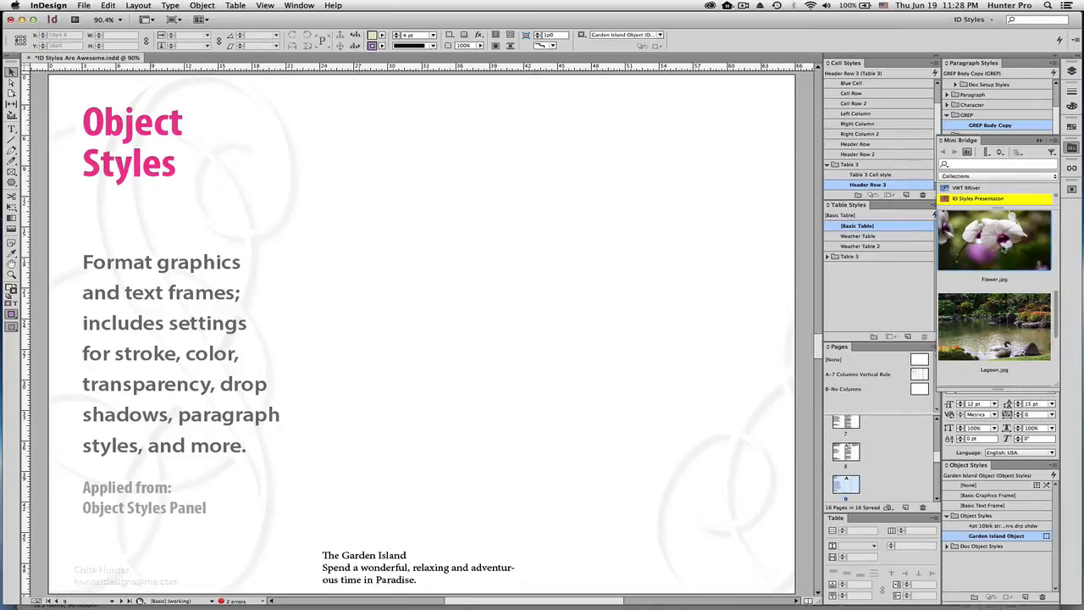
# - Place the four selected Mini Bridge photos on the Object Styles page as a two-by-two grid about 36 picas wide
pyautogui.moveTo(995, 241); pyautogui.dragTo(343, 174)
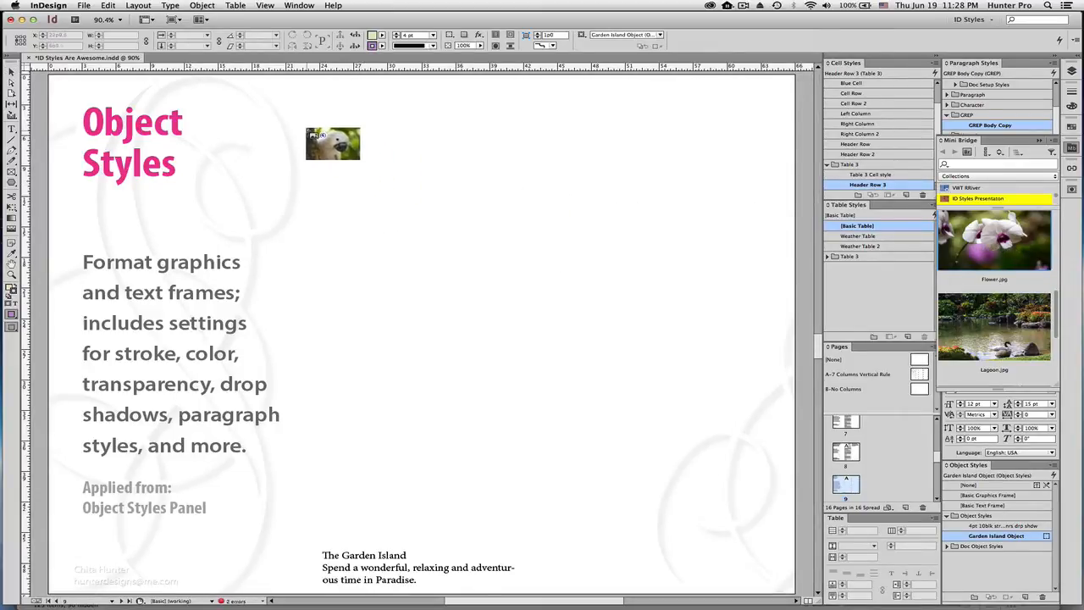
pyautogui.moveTo(316, 116); pyautogui.dragTo(727, 440)
pyautogui.press('Up')
pyautogui.press('Right')
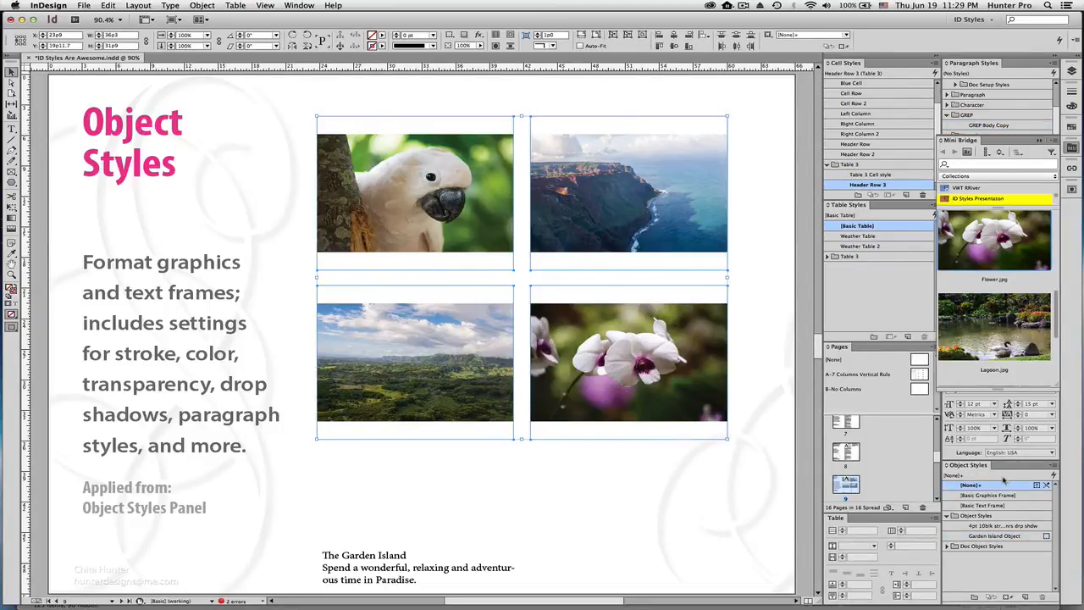
# - Apply the 4pt 10blk strk rnd cnrs drp shdw object style to the four photo frames and deselect them
pyautogui.moveTo(996, 484)
pyautogui.click(966, 526)
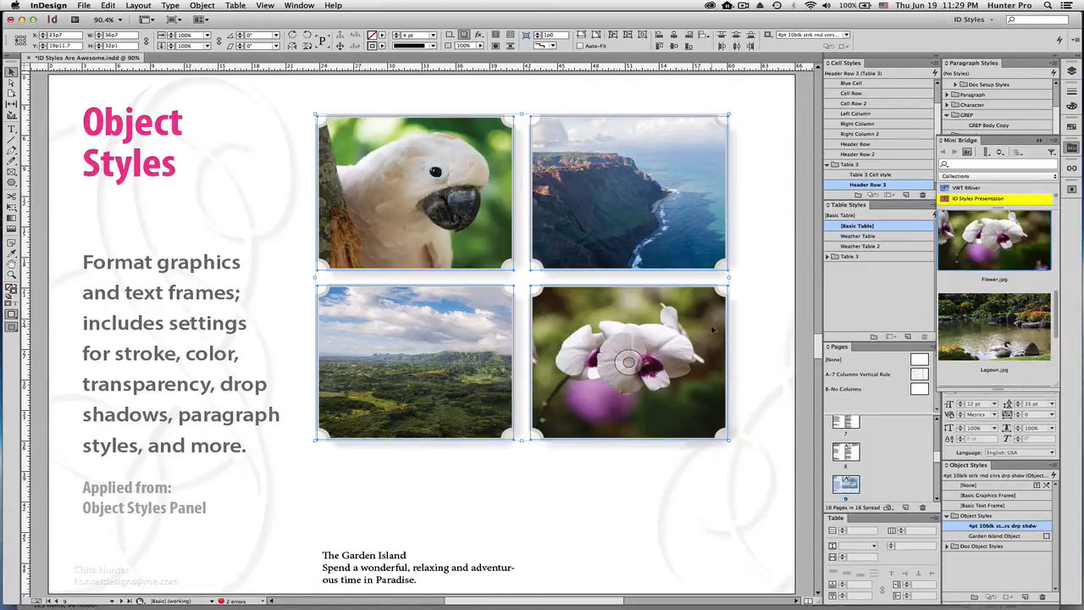
pyautogui.click(643, 474)
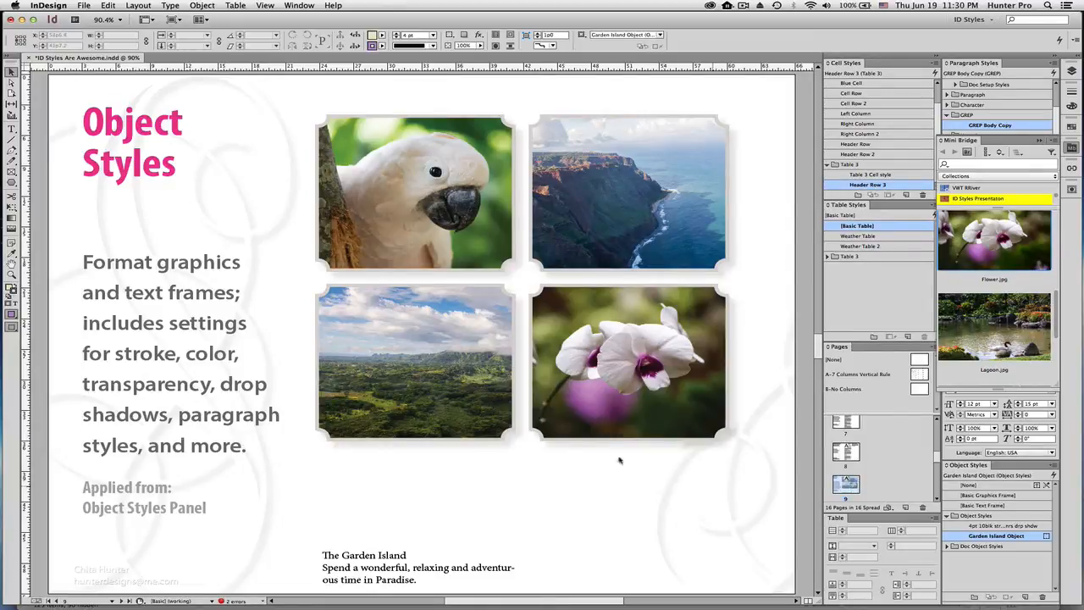
# - Replace the green valley landscape photo with the "The Garden Island" text frame and apply the Garden Island Object style to that frame
pyautogui.click(458, 370)
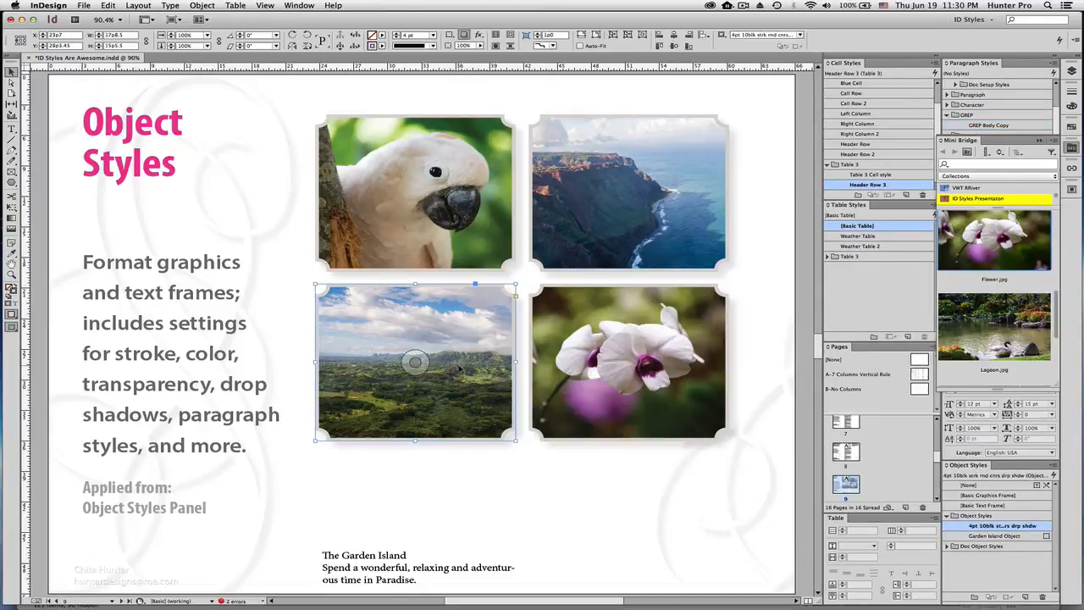
pyautogui.press('Delete')
pyautogui.click(403, 567)
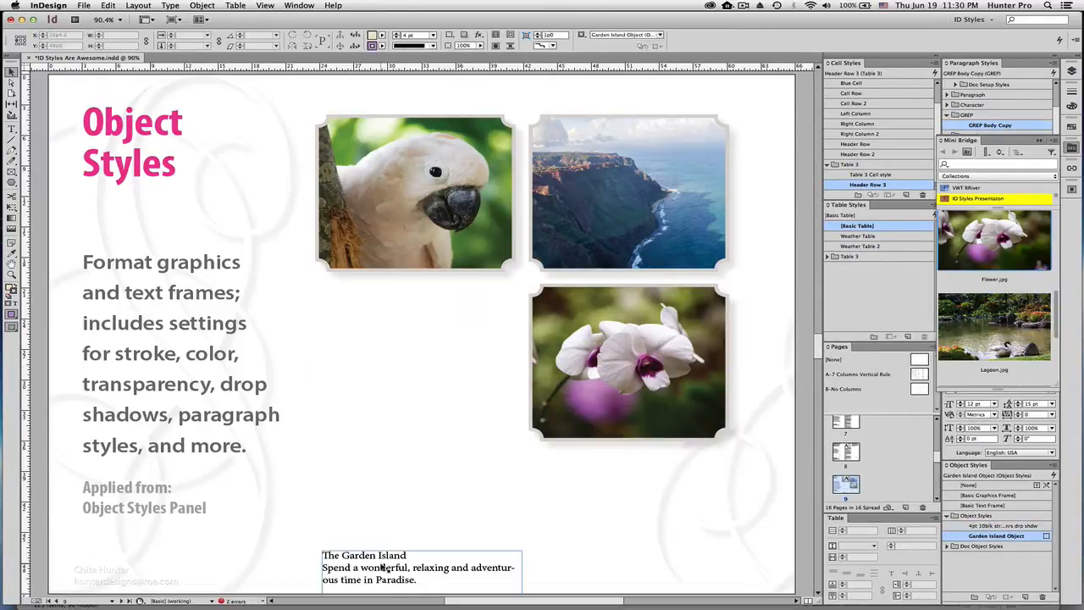
pyautogui.moveTo(380, 566); pyautogui.dragTo(372, 312)
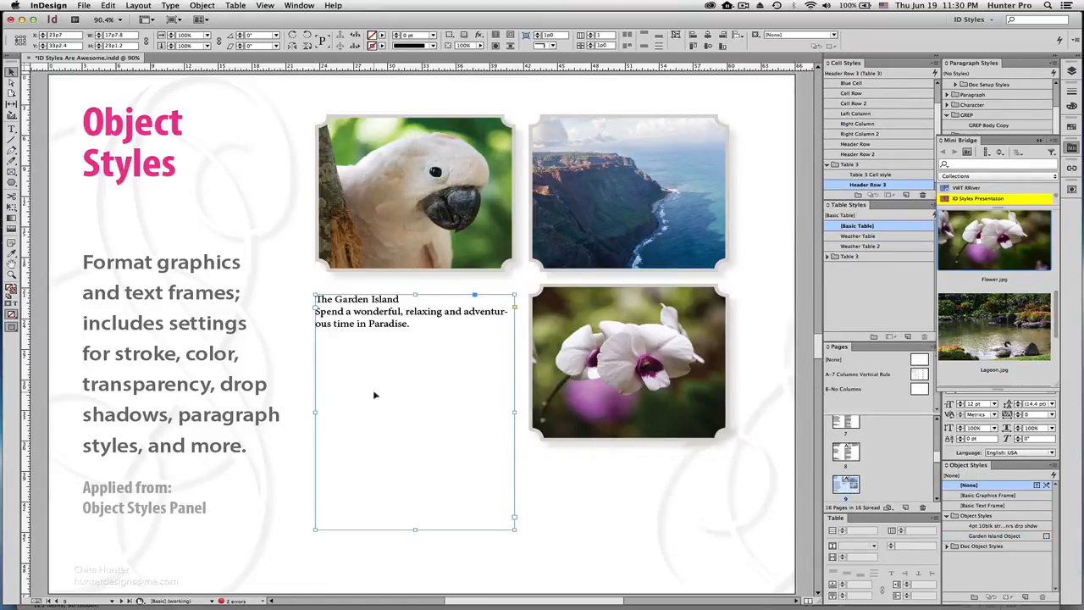
pyautogui.click(982, 535)
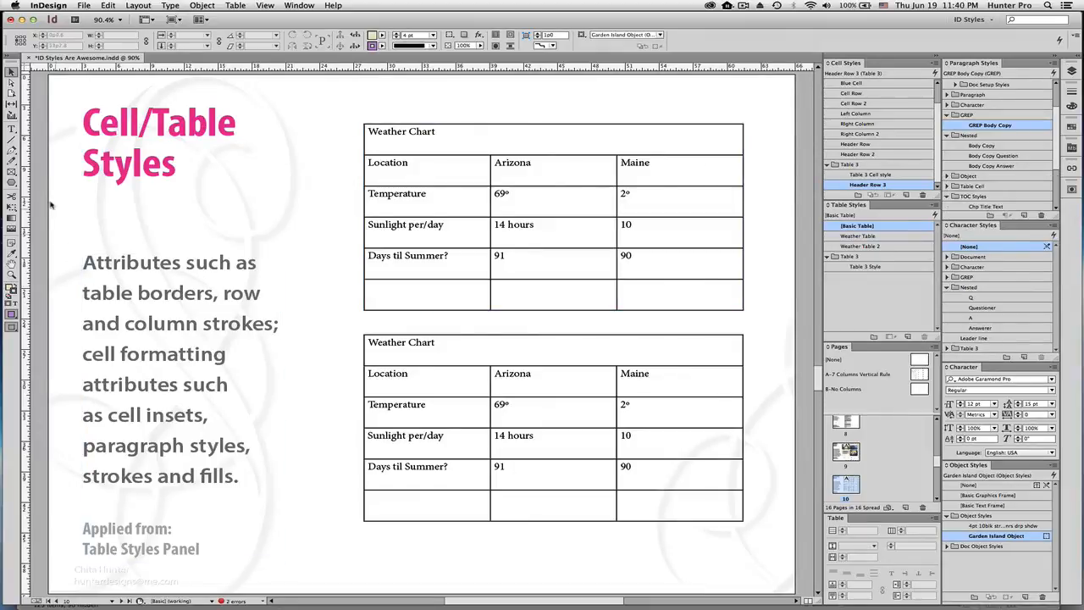
# - Apply the Weather Table table style to the entire upper Weather Chart table and deselect it
pyautogui.click(12, 129)
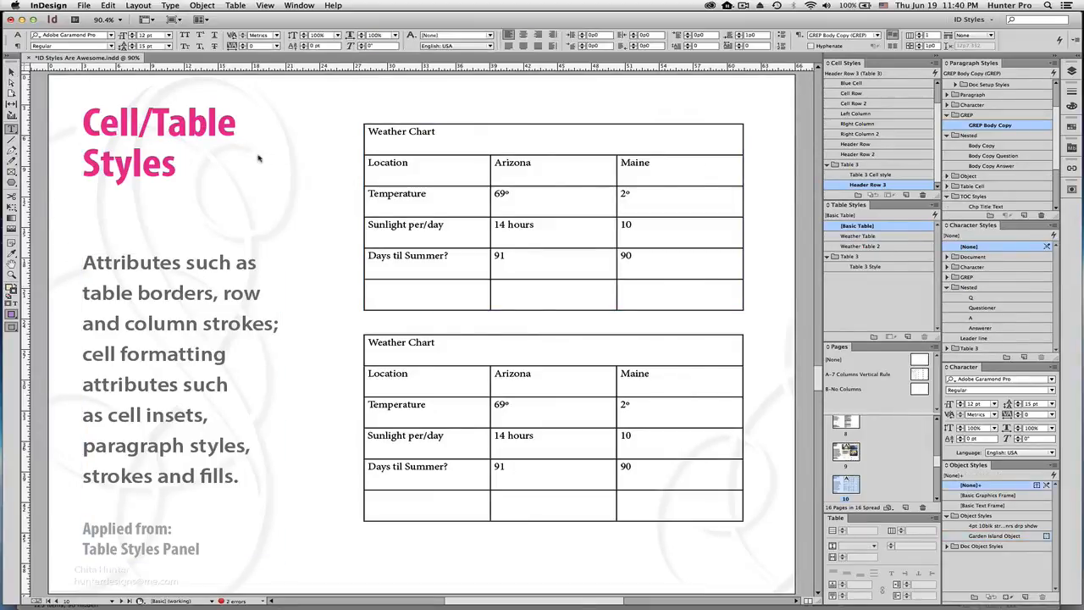
pyautogui.click(359, 127)
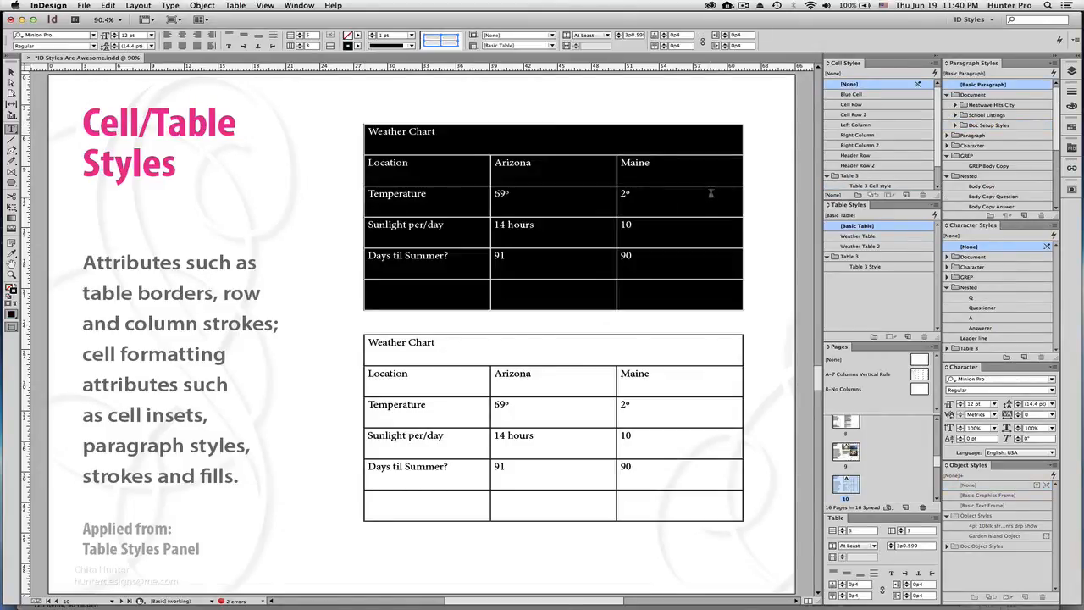
pyautogui.click(861, 235)
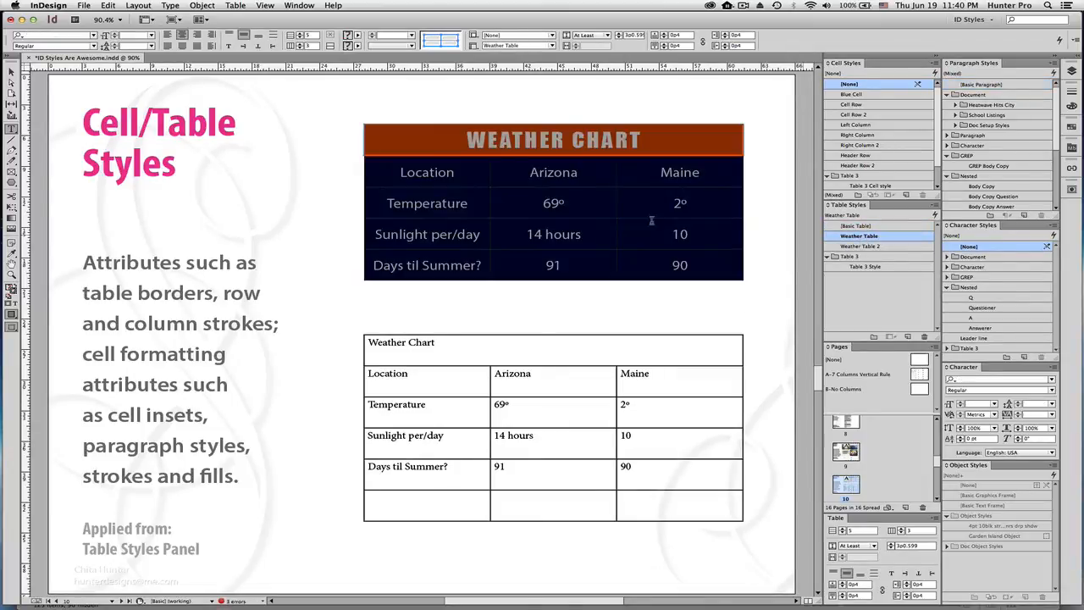
pyautogui.click(645, 168)
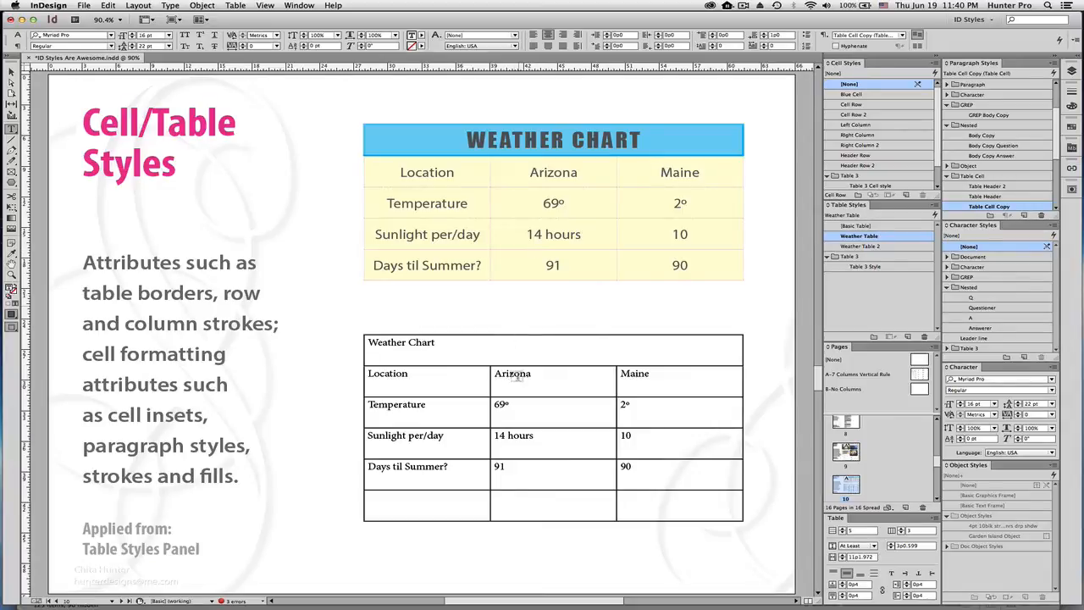
# - Apply the Table 3 Style table style to the entire lower Weather Chart table and deselect it
pyautogui.click(363, 340)
pyautogui.click(361, 335)
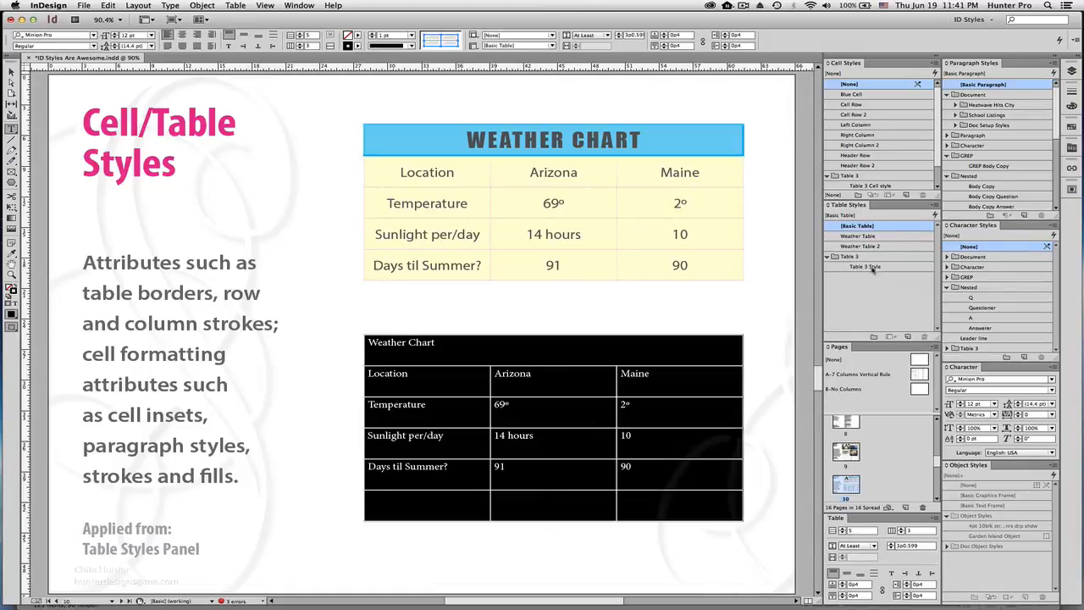
pyautogui.click(873, 267)
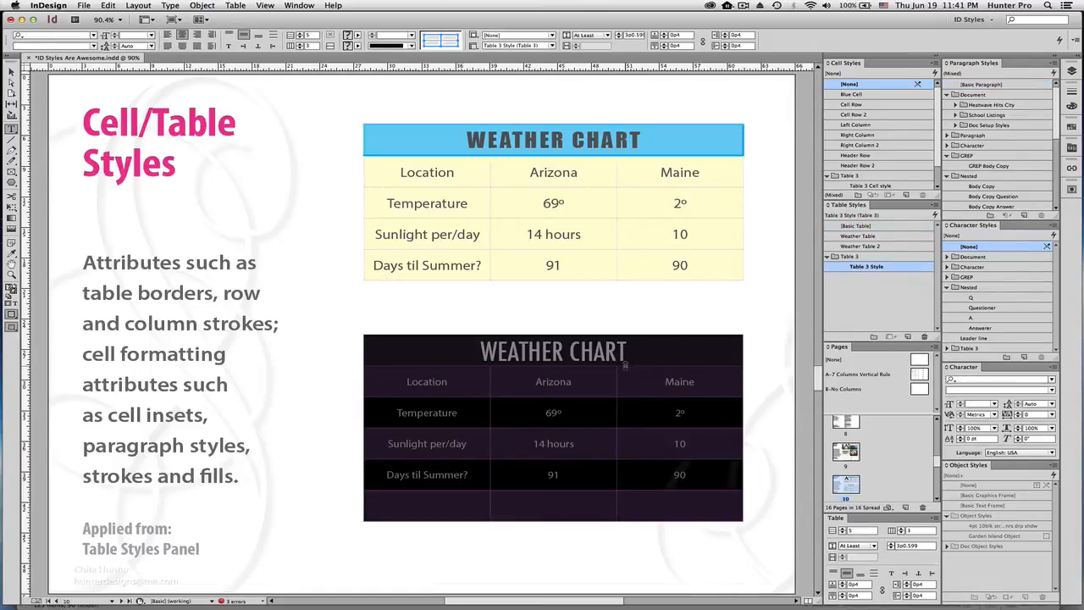
pyautogui.click(634, 351)
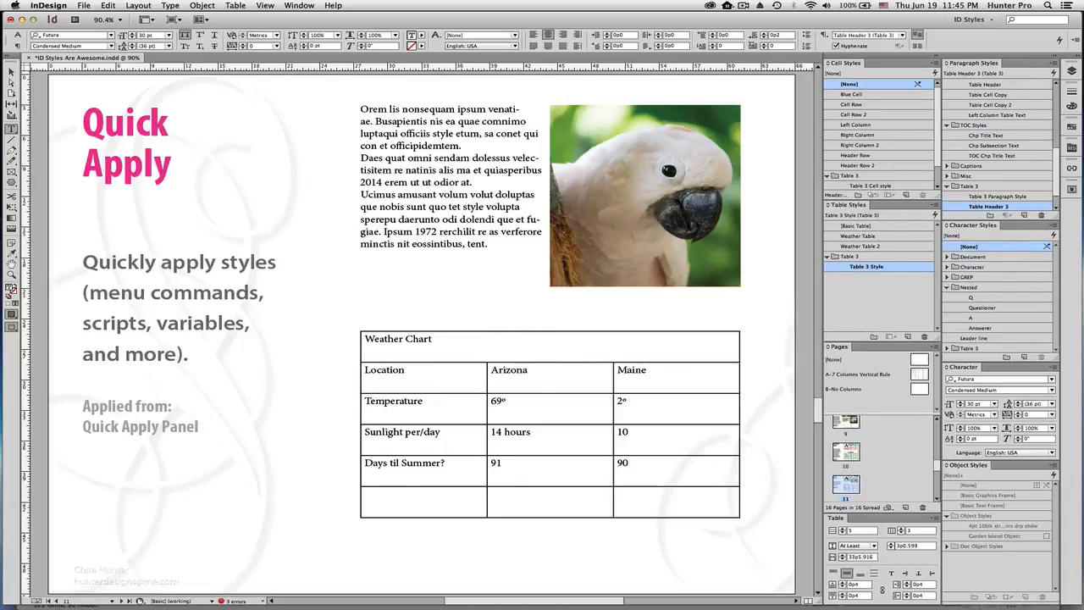
# - Use Quick Apply with the p: prefix to give all the placeholder text beside the parrot photo the Body Copy (Paragraph) style
pyautogui.click(476, 193)
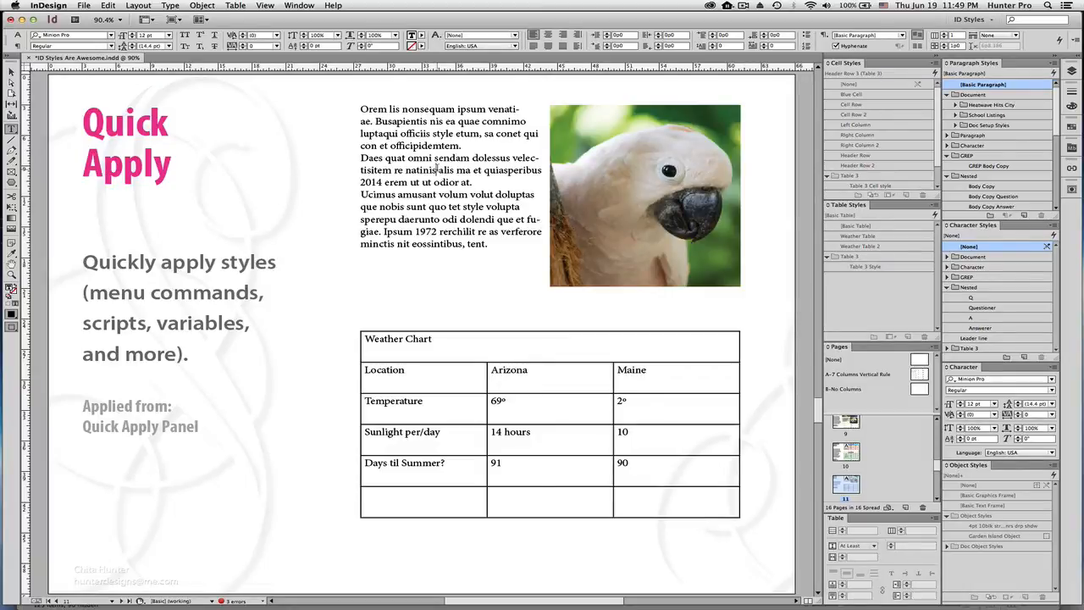
pyautogui.press('super+a')
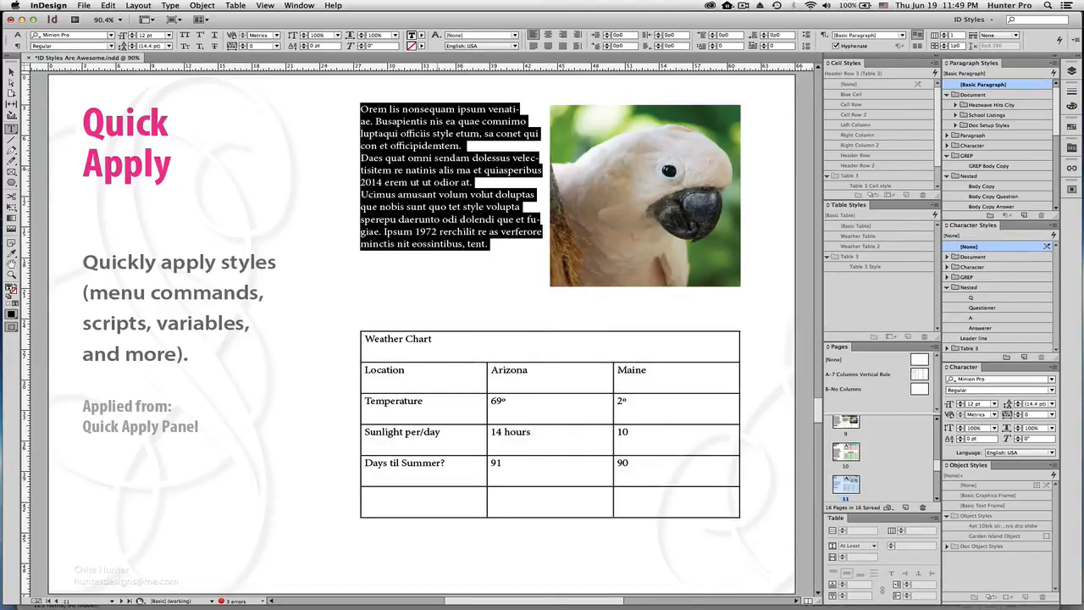
pyautogui.press('super+Return')
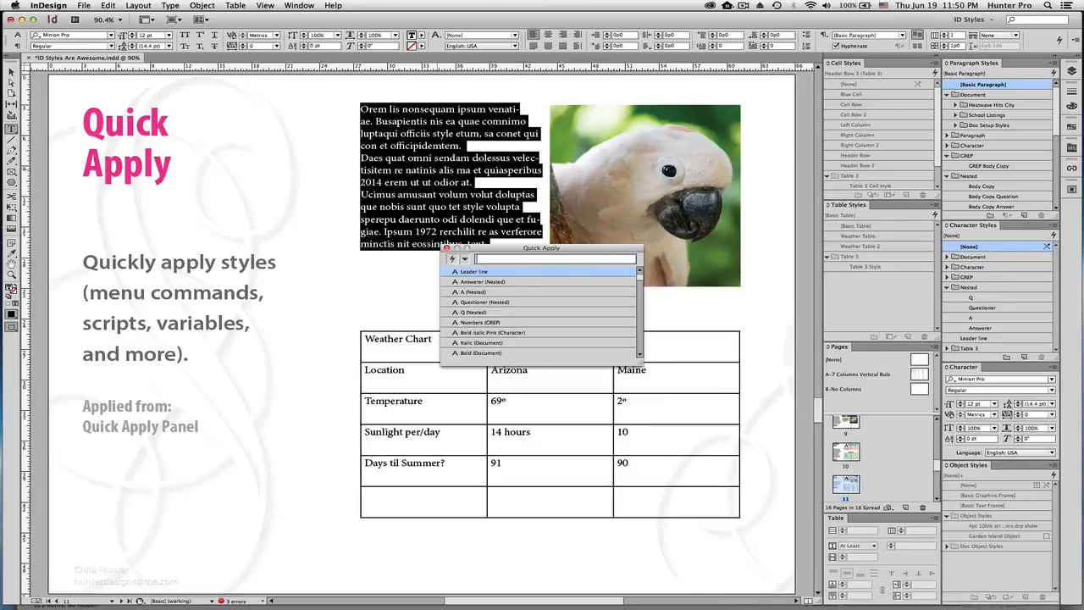
pyautogui.write('p')
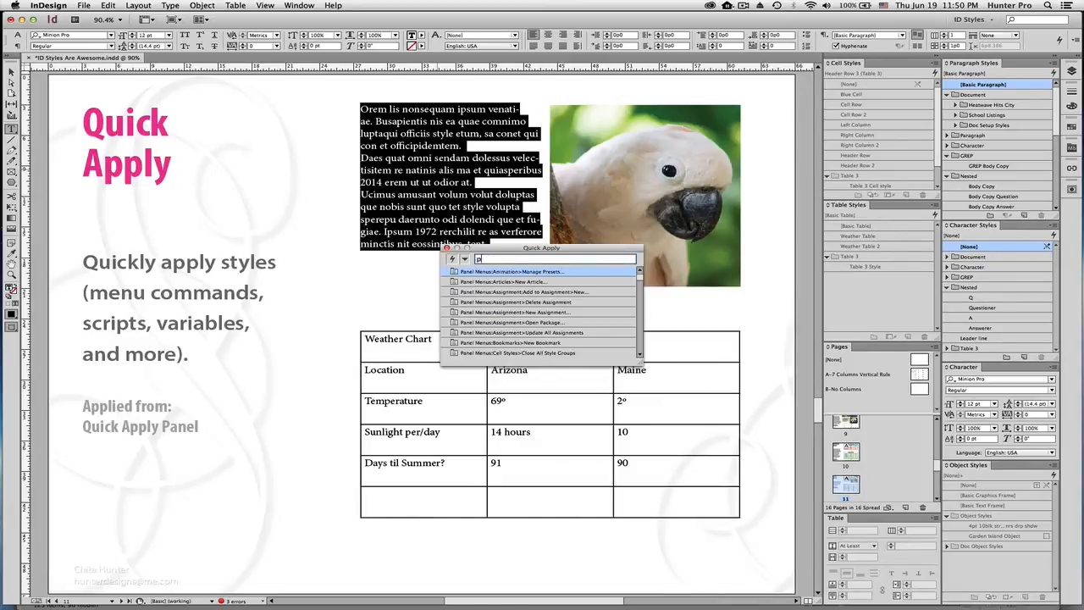
pyautogui.write(':')
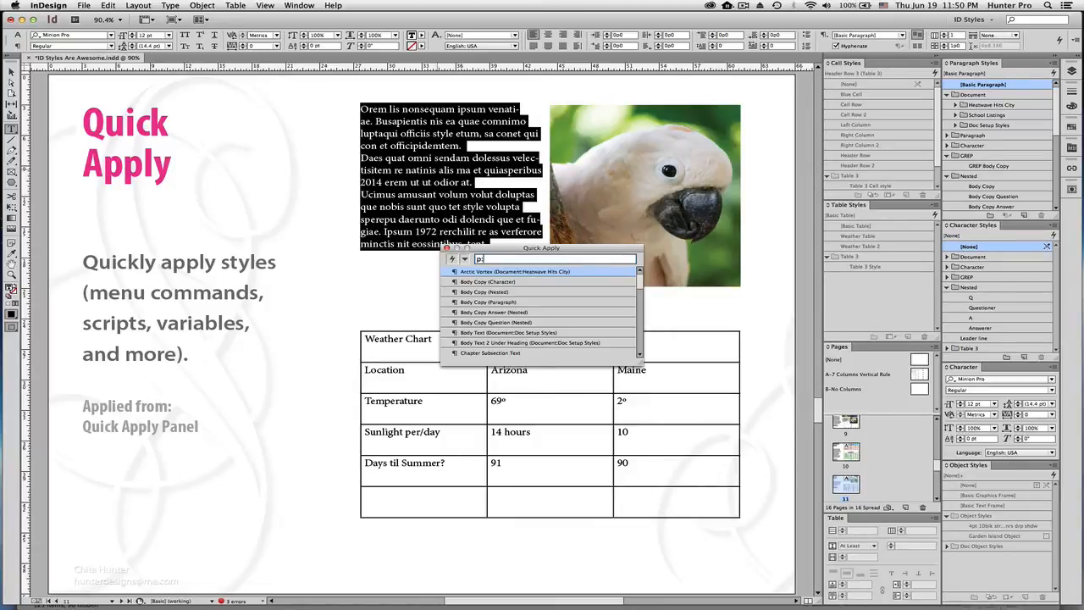
pyautogui.press('Down')
pyautogui.press('Down')
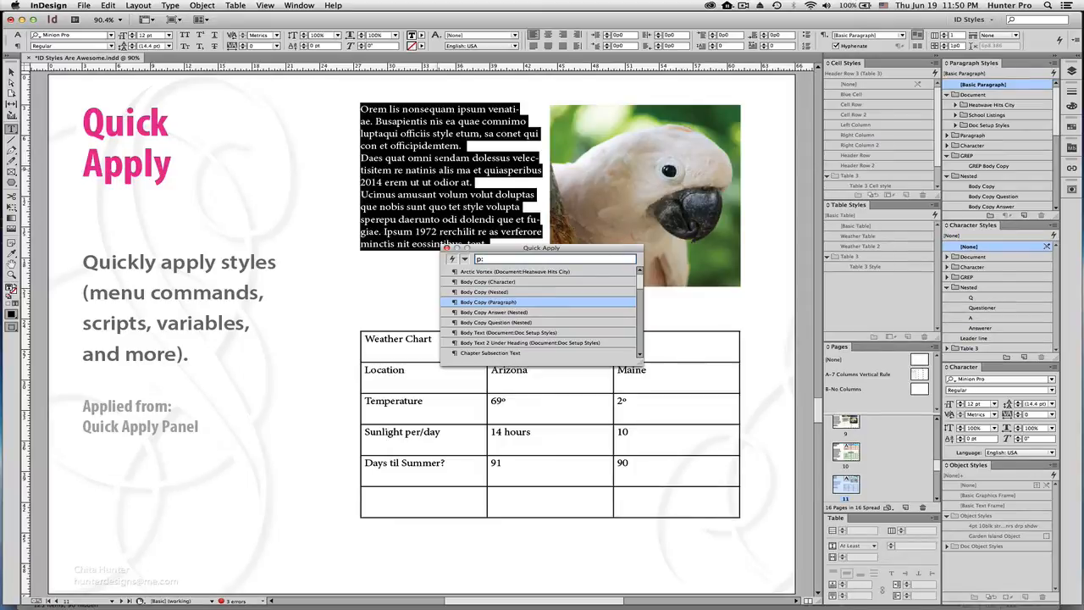
pyautogui.press('Return')
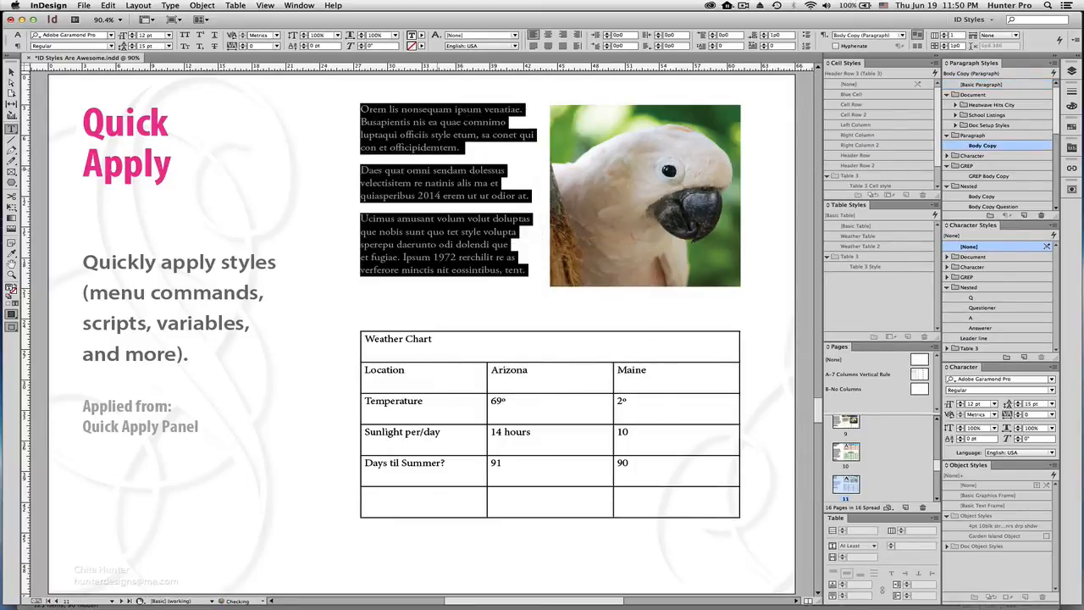
pyautogui.click(431, 181)
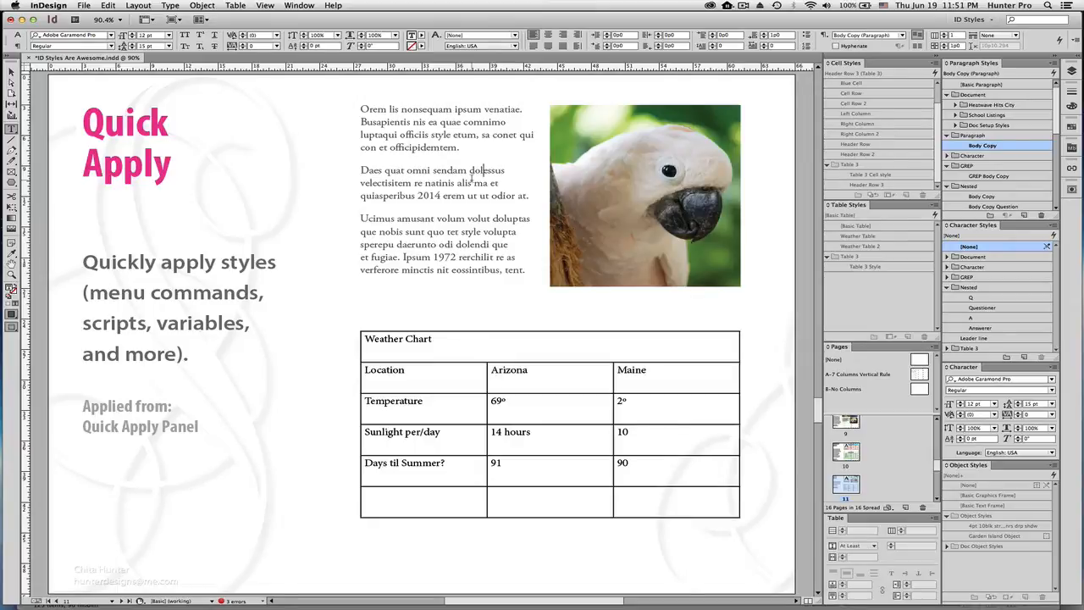
# - Use Quick Apply with the o: prefix to give the parrot photo the 4pt 10blk strk rnd cnrs drp shdw object style
pyautogui.press('Escape')
pyautogui.click(596, 128)
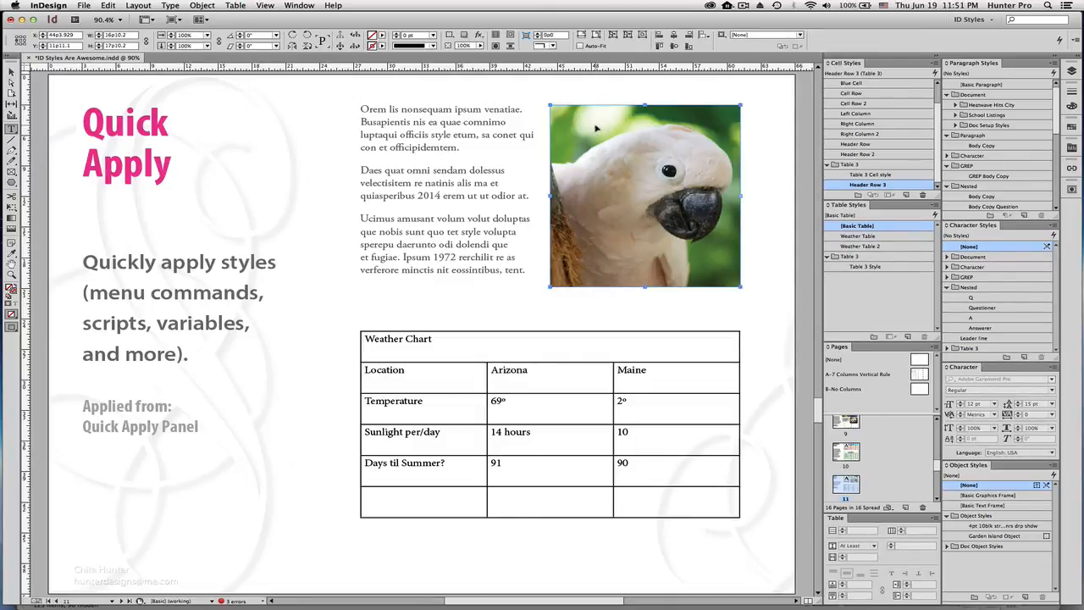
pyautogui.press('super+Return')
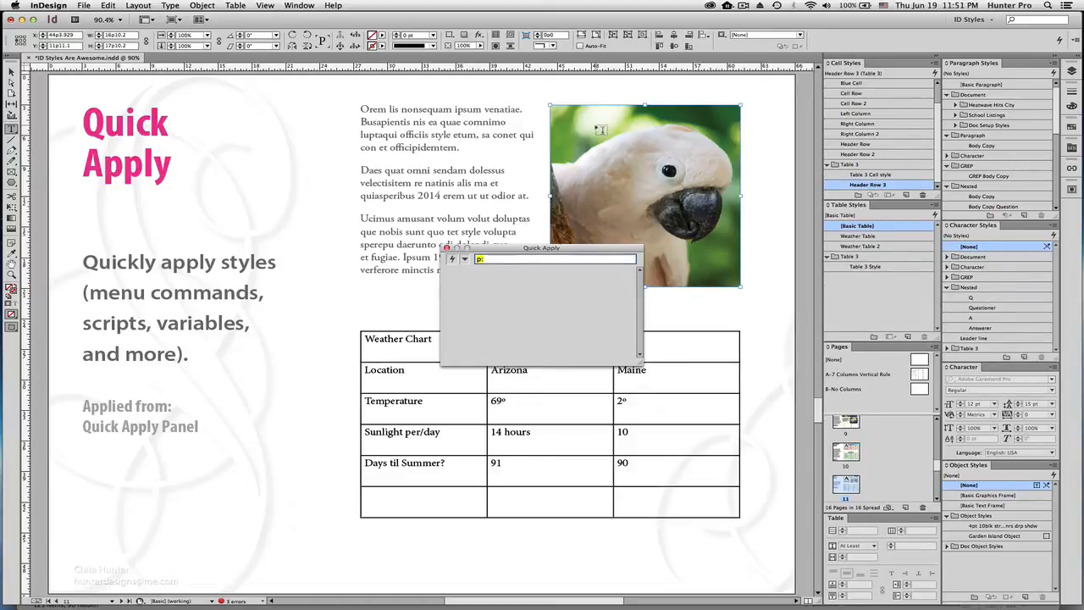
pyautogui.write('o')
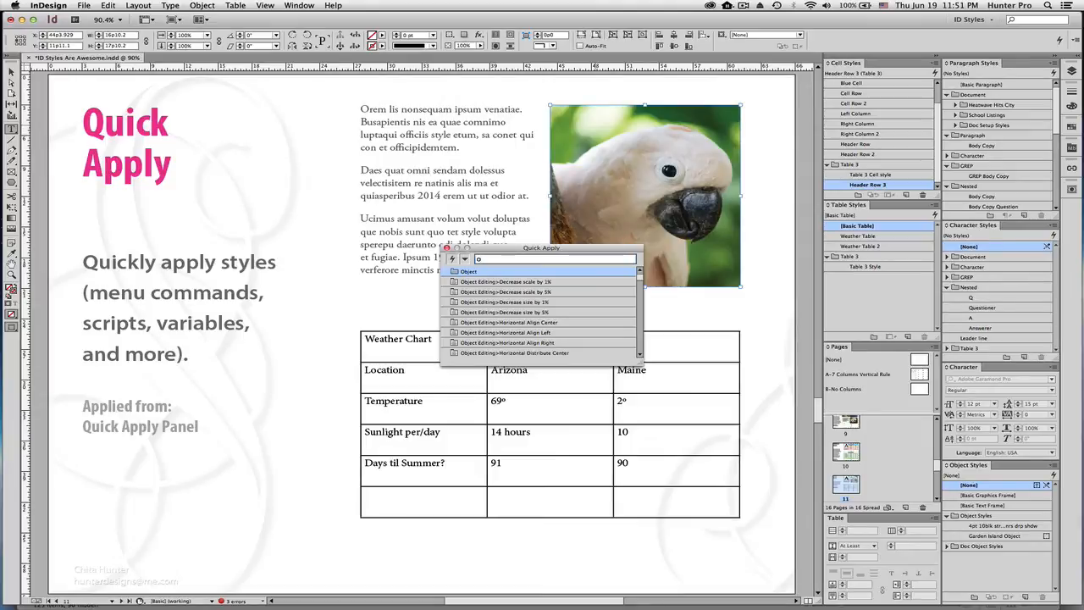
pyautogui.write(':')
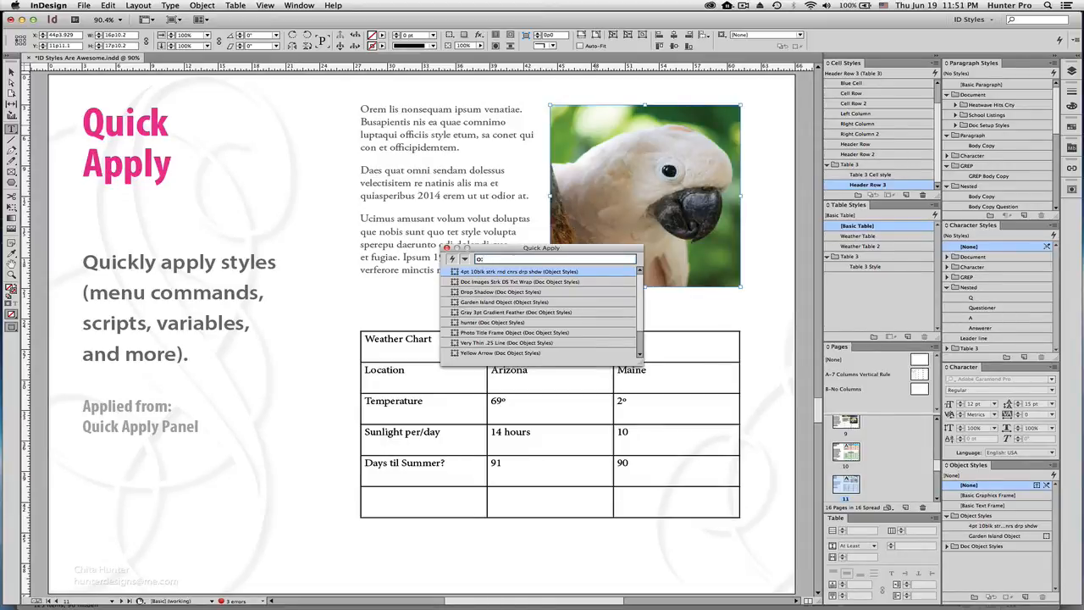
pyautogui.press('Return')
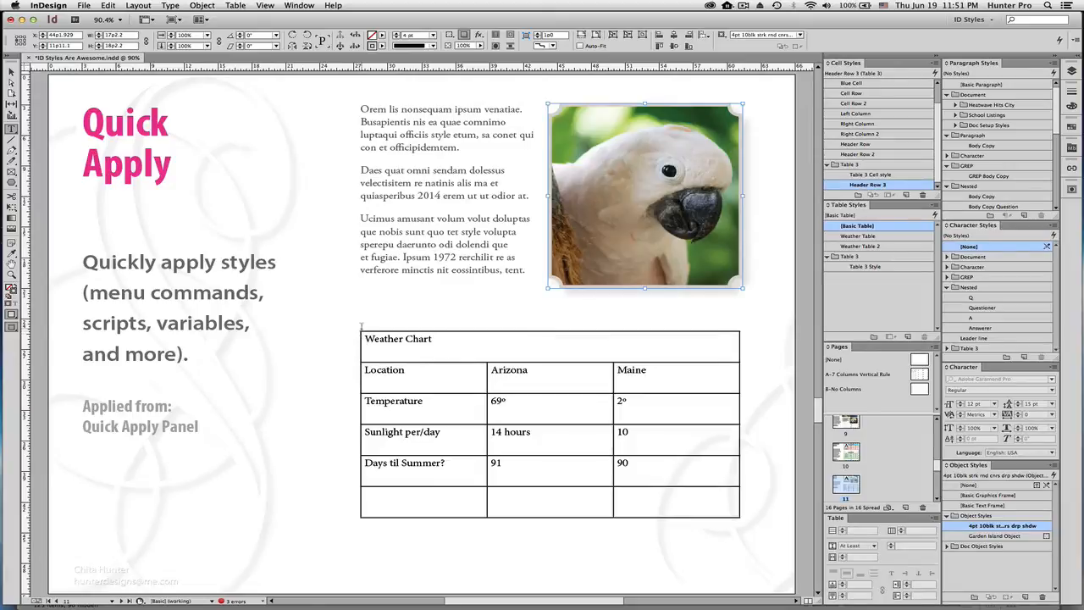
# - Use Quick Apply with the t: prefix to give the whole Weather Chart table below the photo the Table 3 Style, and deselect it
pyautogui.click(358, 330)
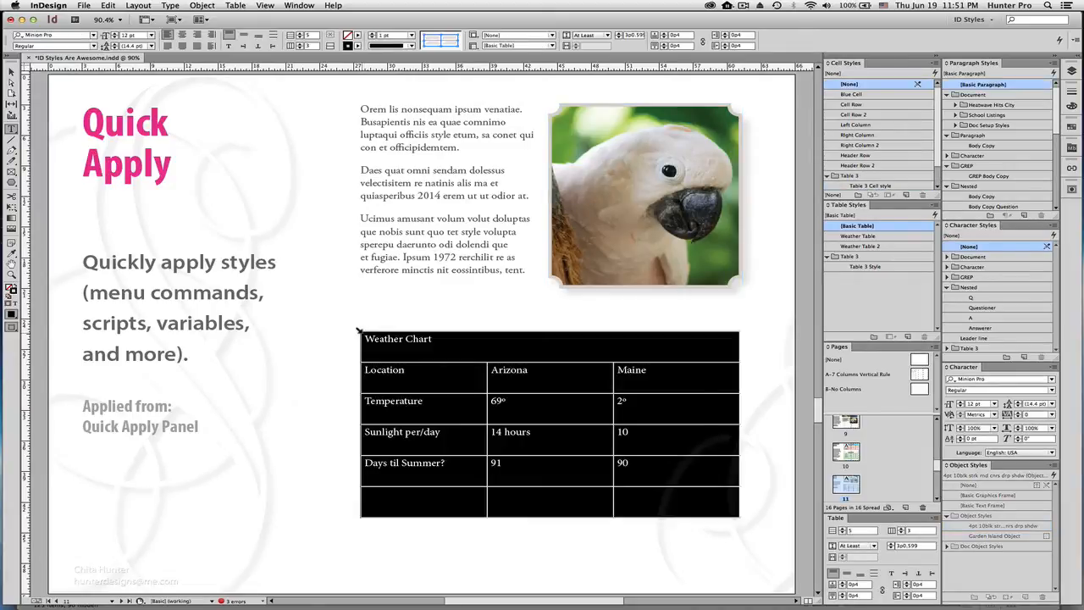
pyautogui.press('super+Return')
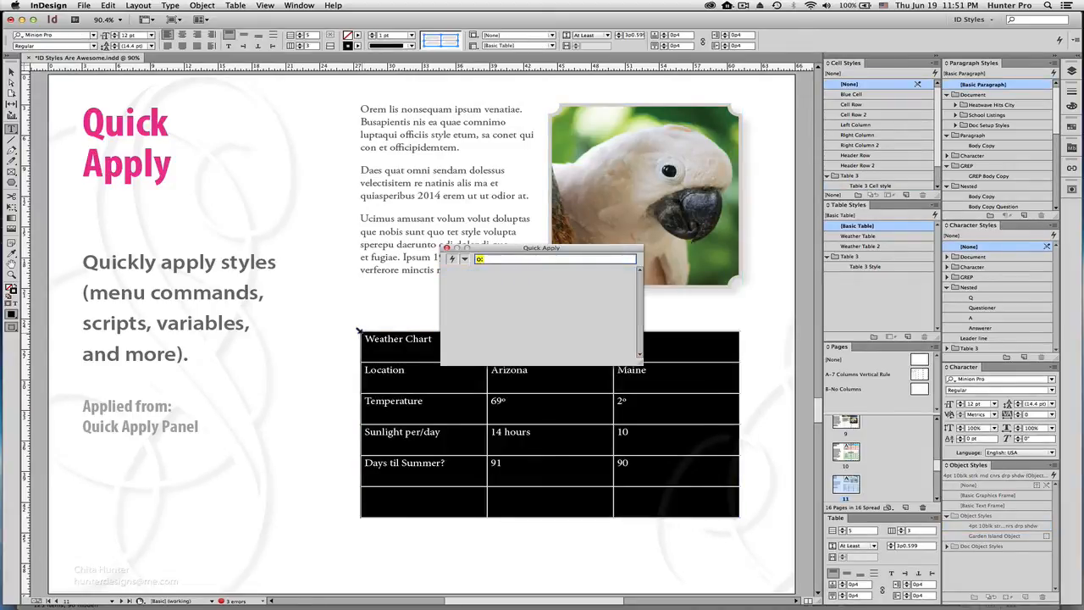
pyautogui.write('t')
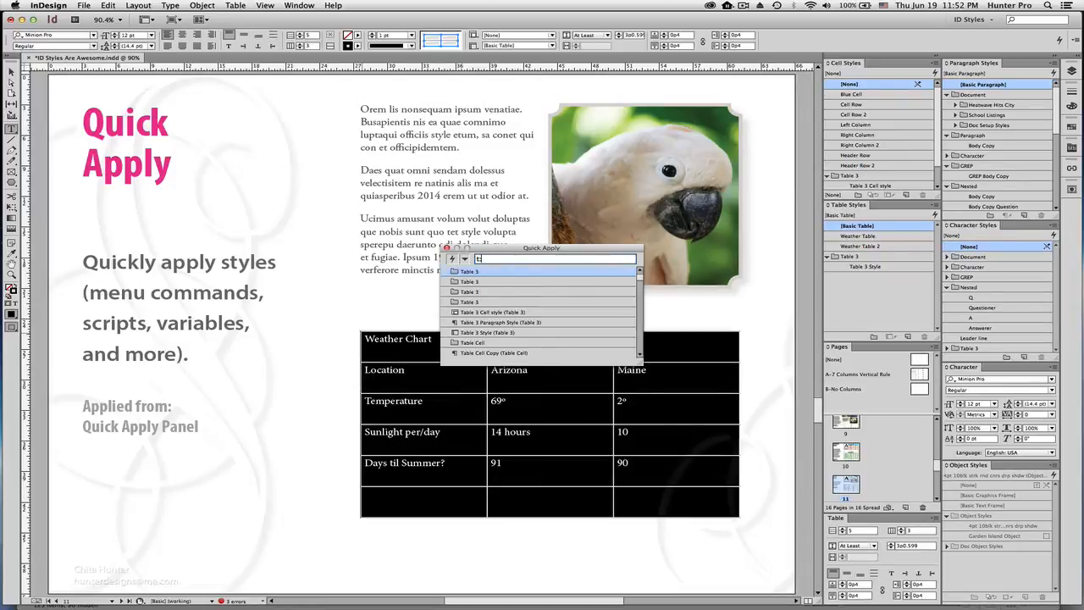
pyautogui.write(':')
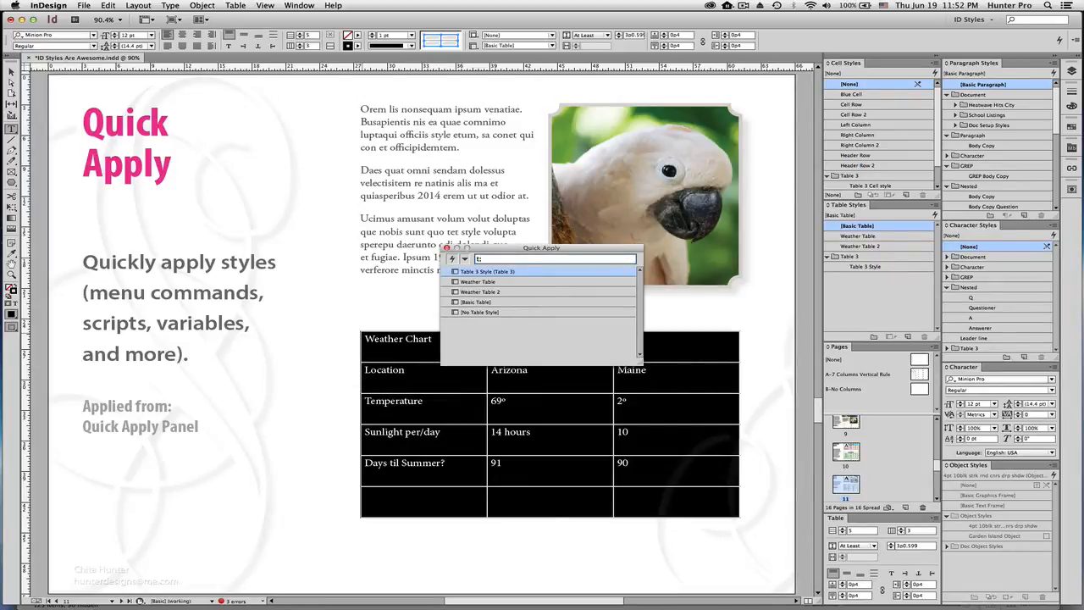
pyautogui.press('Return')
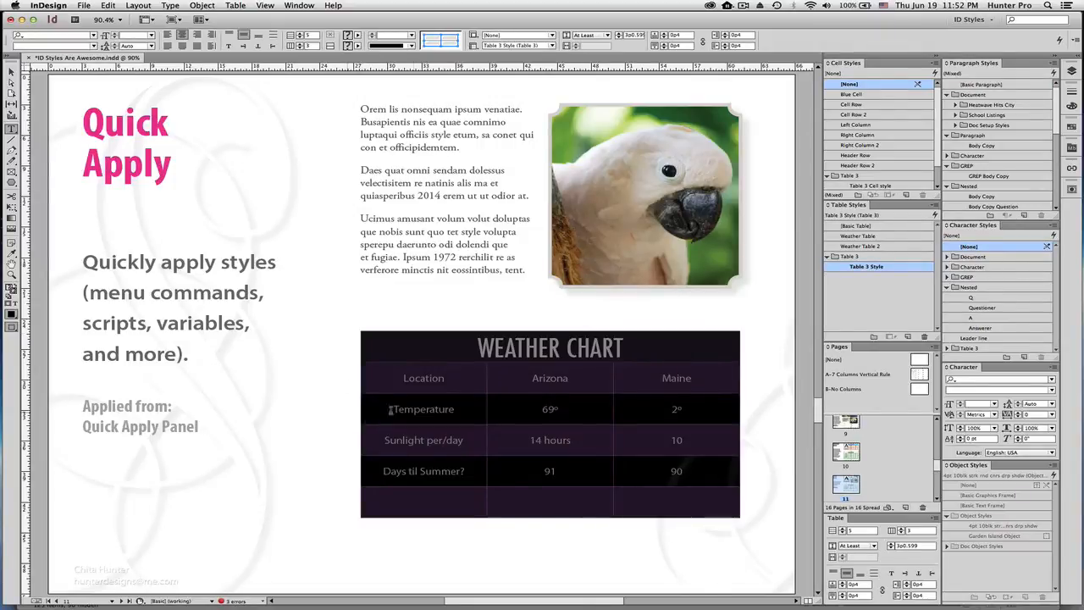
pyautogui.click(492, 354)
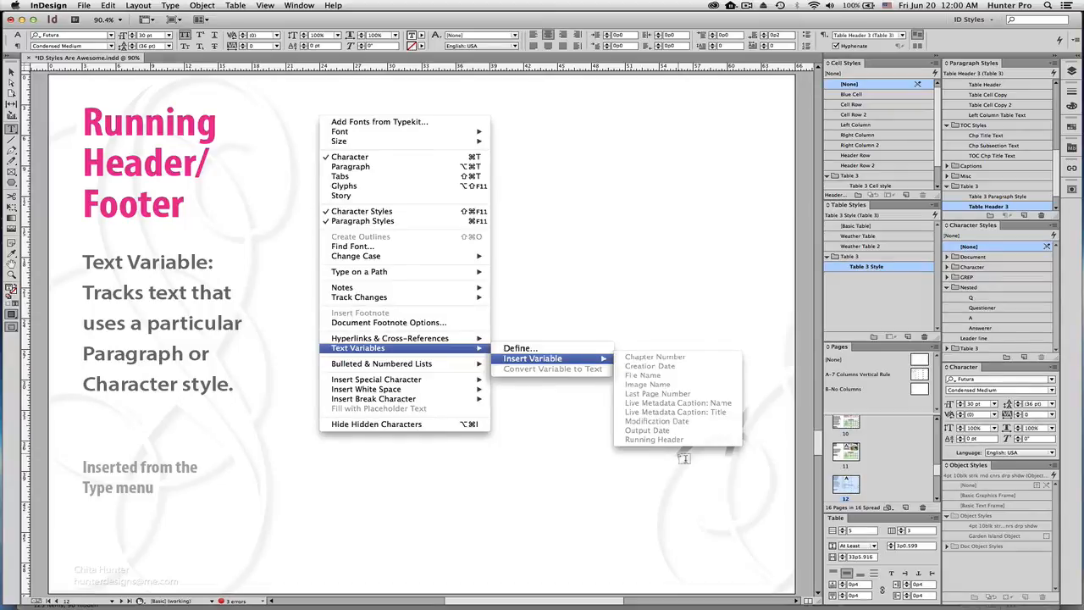
pyautogui.click(681, 457)
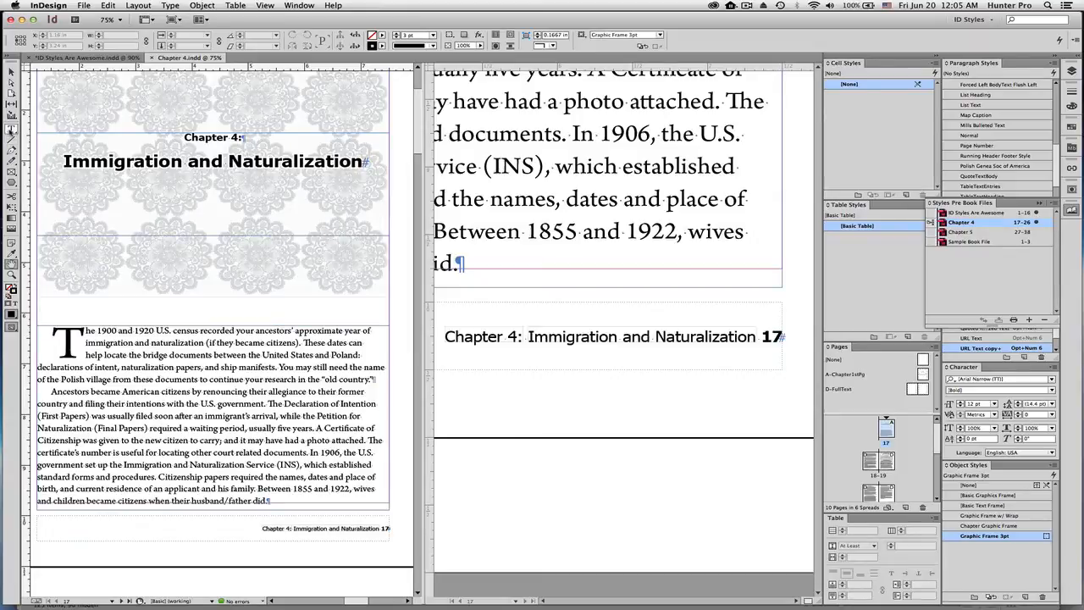
# - Change the chapter number in the heading on page 17 of Chapter 4.indd to 5
pyautogui.click(11, 129)
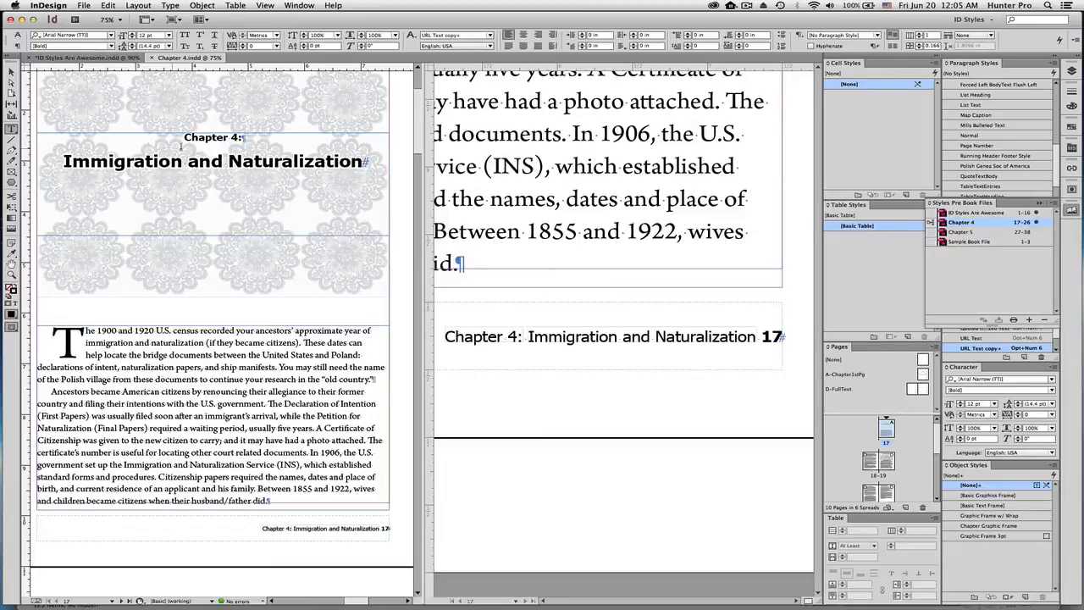
pyautogui.doubleClick(234, 137)
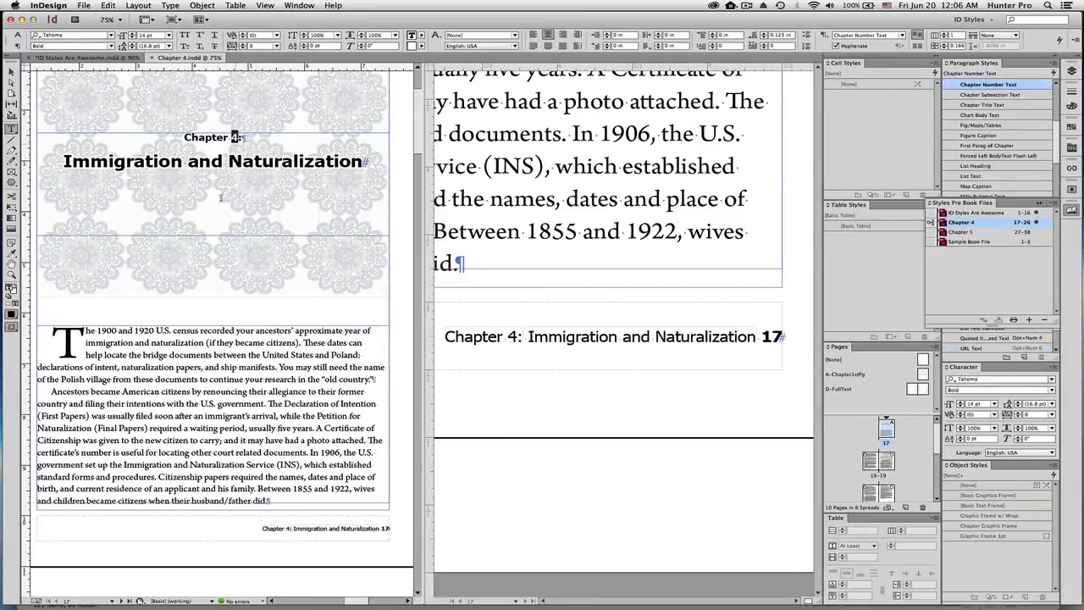
pyautogui.write('5')
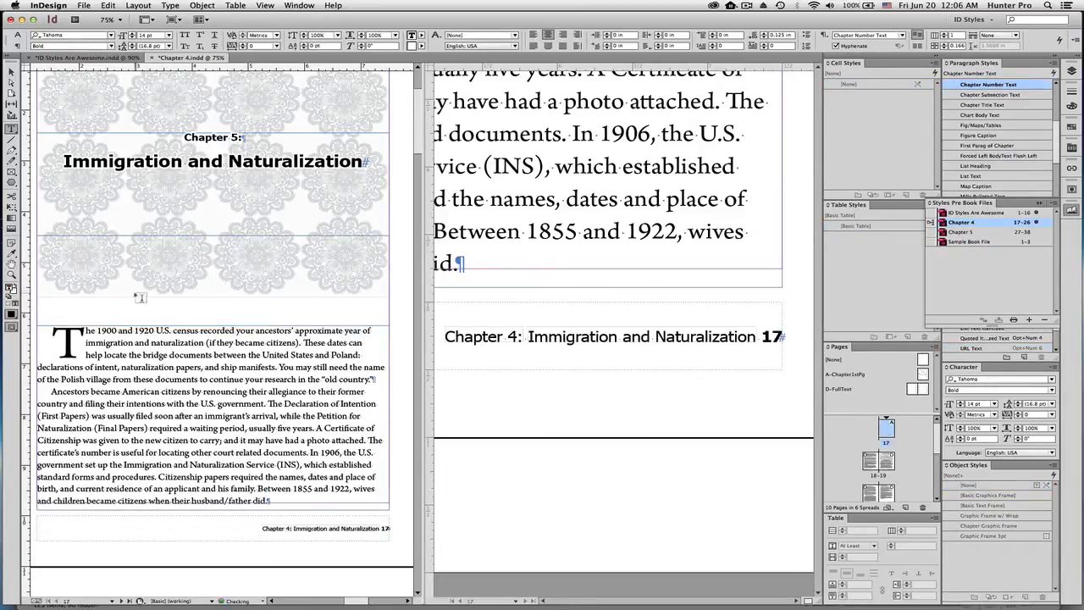
# - Shorten the chapter title to "Immigration Naturalization" by deleting "and", and refresh the running footer in the enlarged view
pyautogui.moveTo(200, 161); pyautogui.dragTo(211, 161)
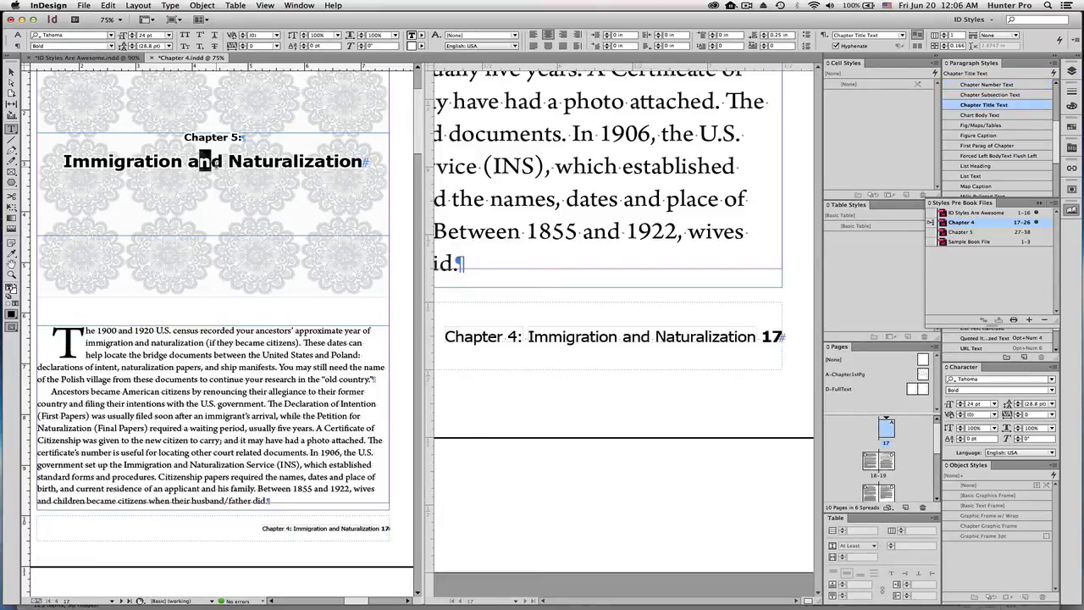
pyautogui.press('BackSpace')
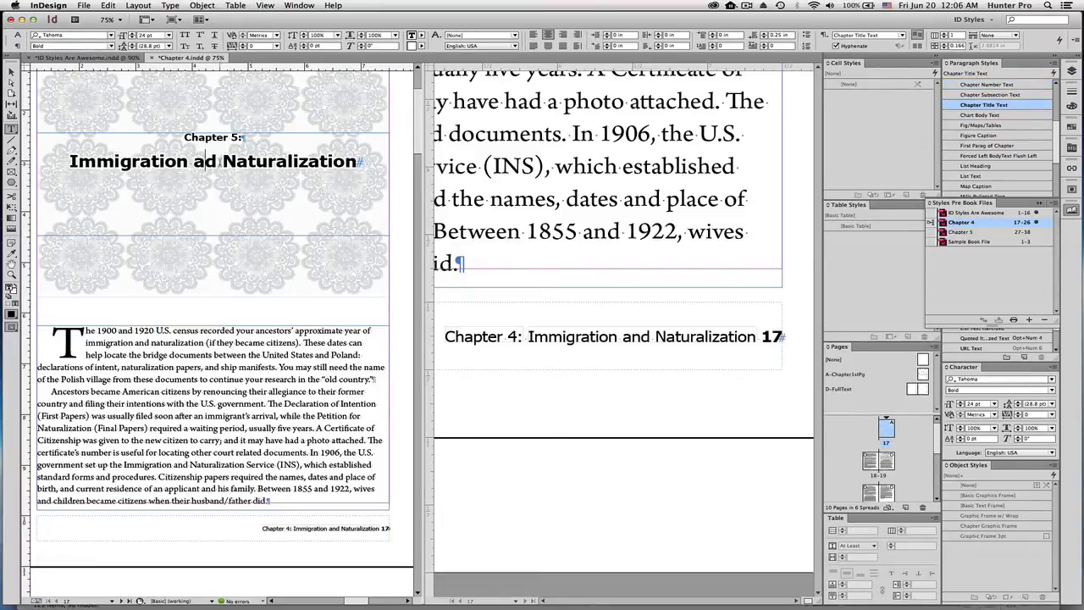
pyautogui.press('BackSpace')
pyautogui.press('Delete')
pyautogui.press('BackSpace')
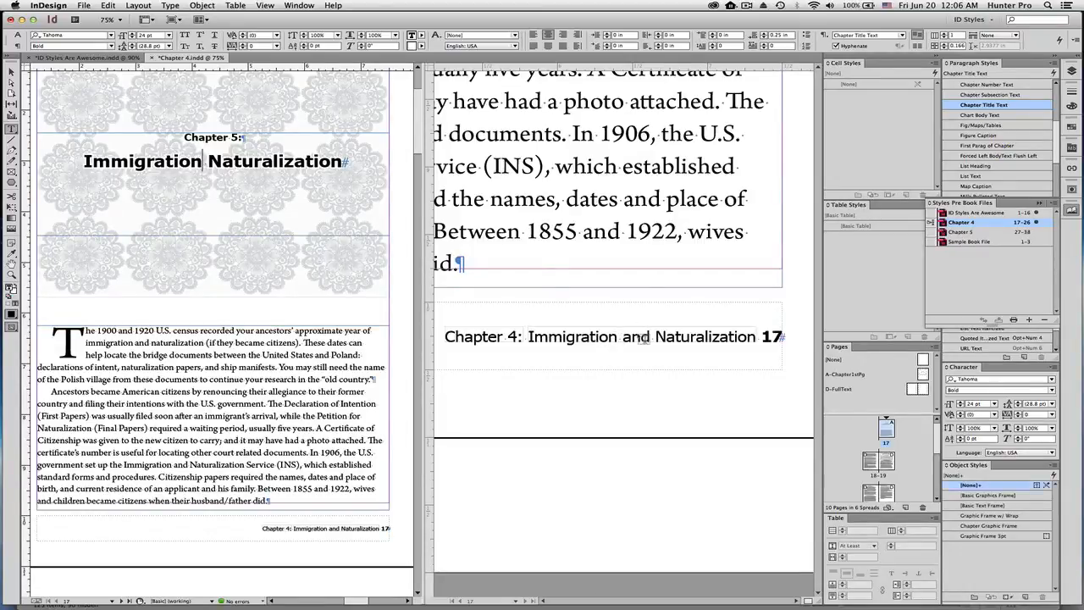
pyautogui.click(642, 338)
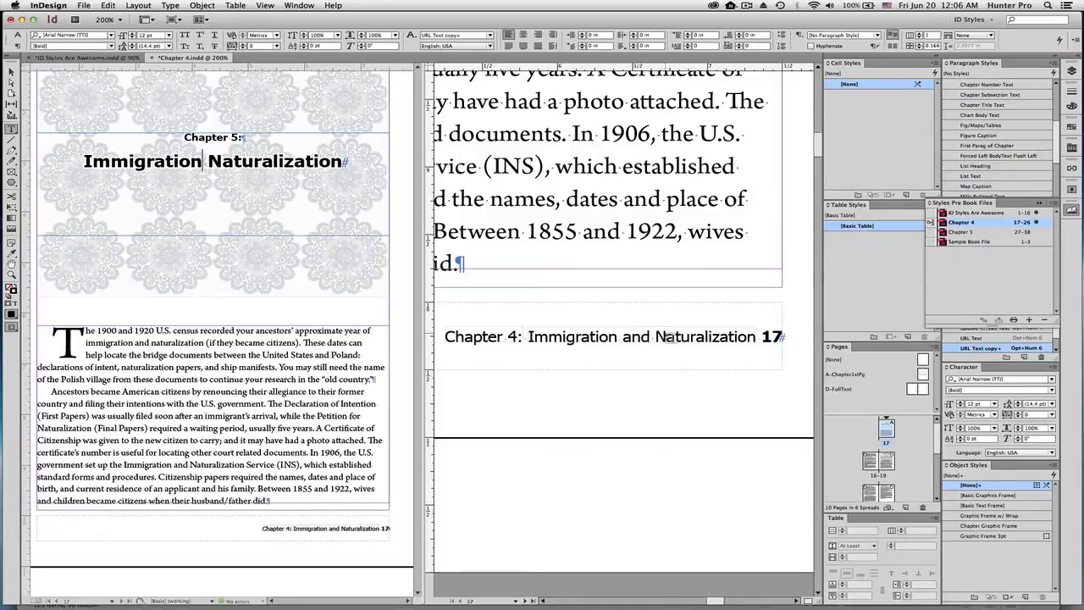
pyautogui.press('Escape')
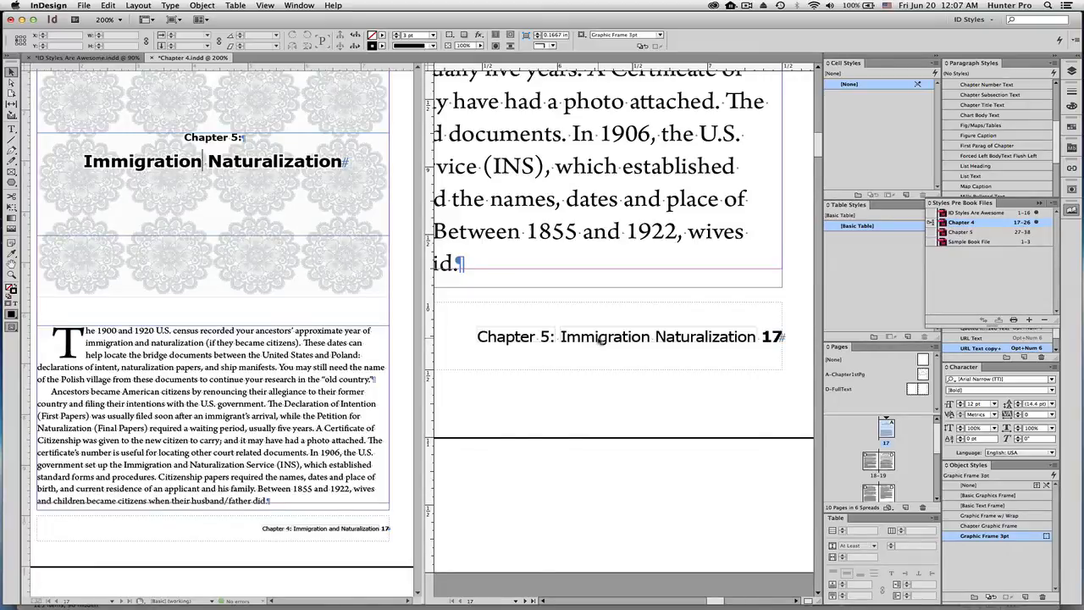
# - Refresh the running footer in the full view of page 17, and inspect the enlarged footer variables on the A-Chapter1stPg master
pyautogui.click(331, 518)
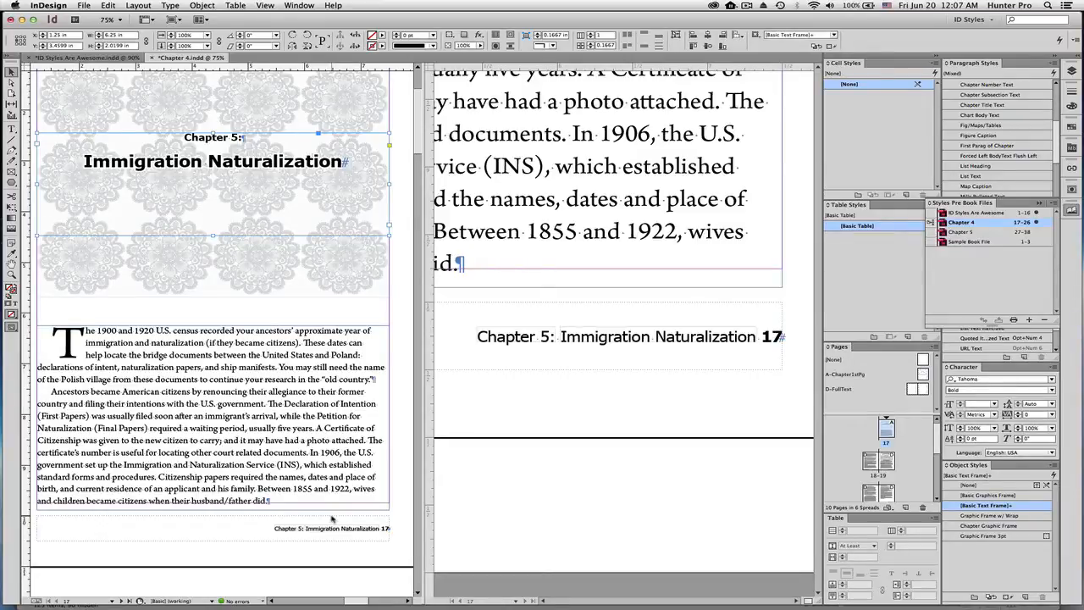
pyautogui.click(332, 519)
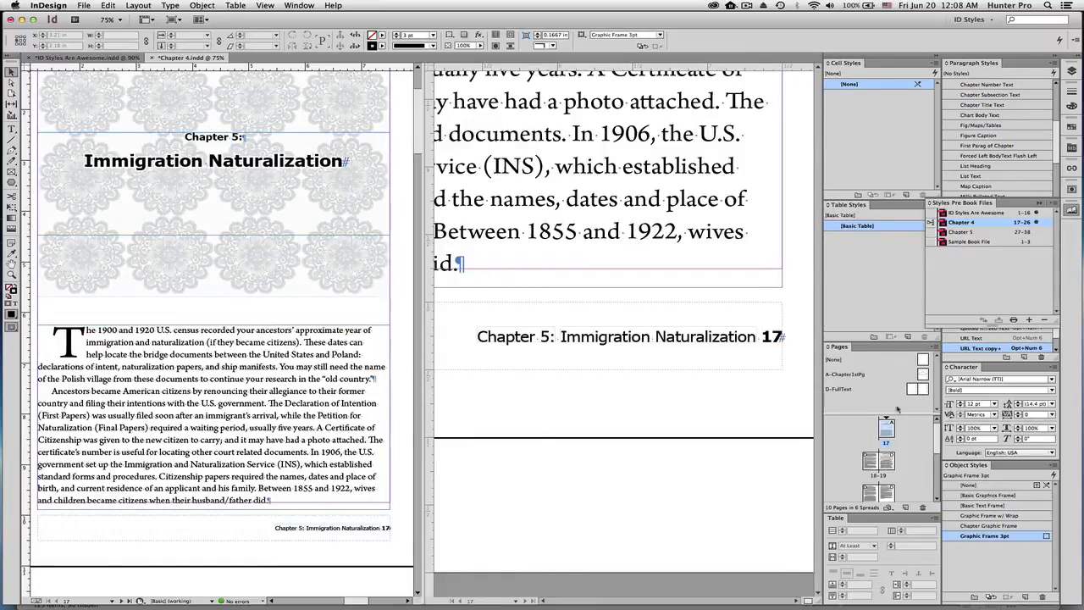
pyautogui.doubleClick(924, 373)
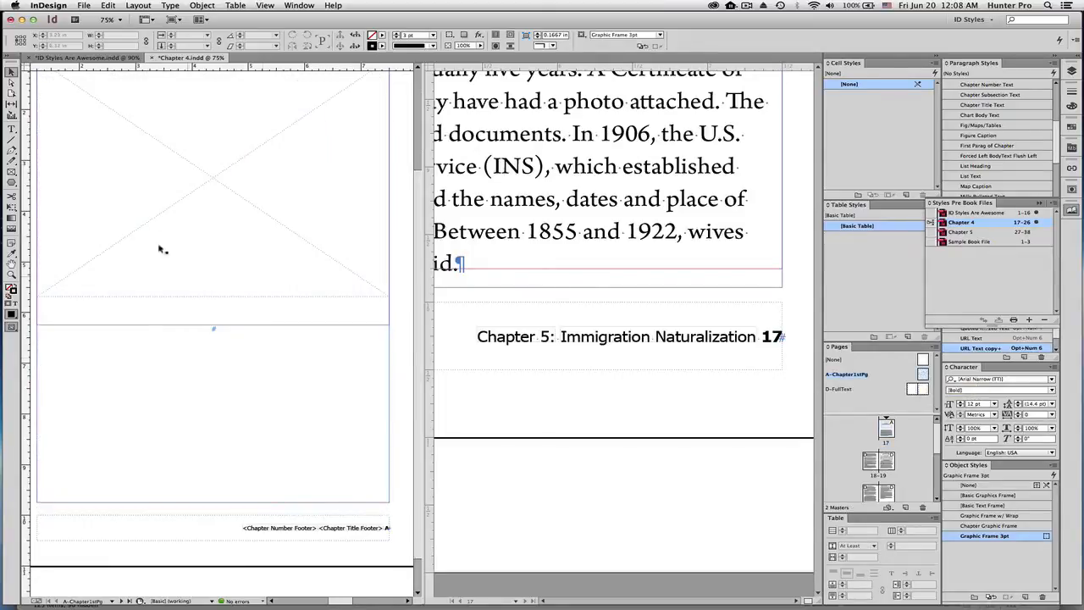
pyautogui.click(12, 274)
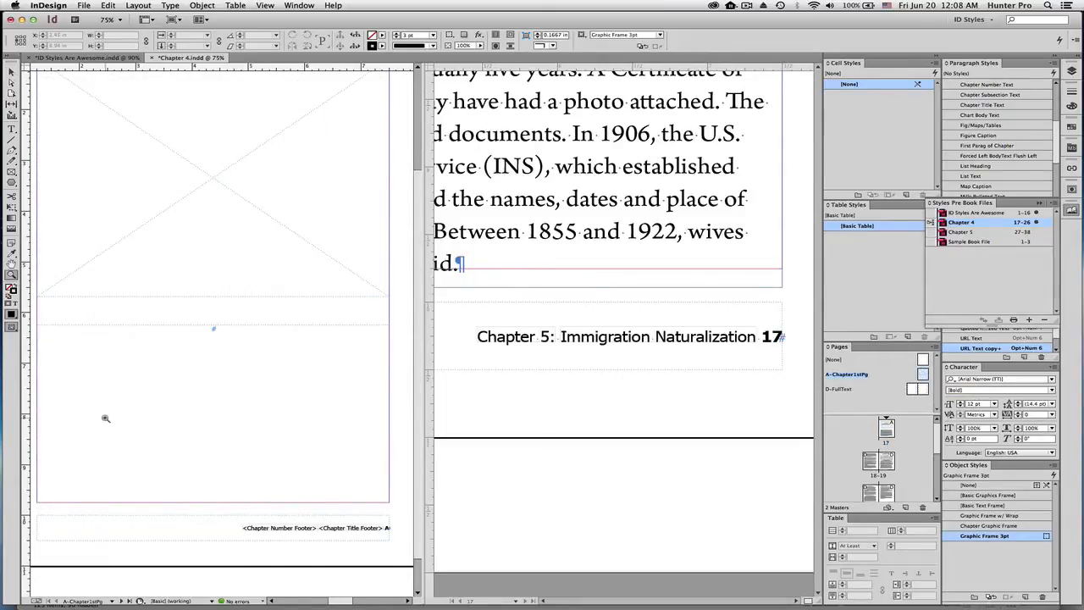
pyautogui.moveTo(127, 451); pyautogui.dragTo(406, 554)
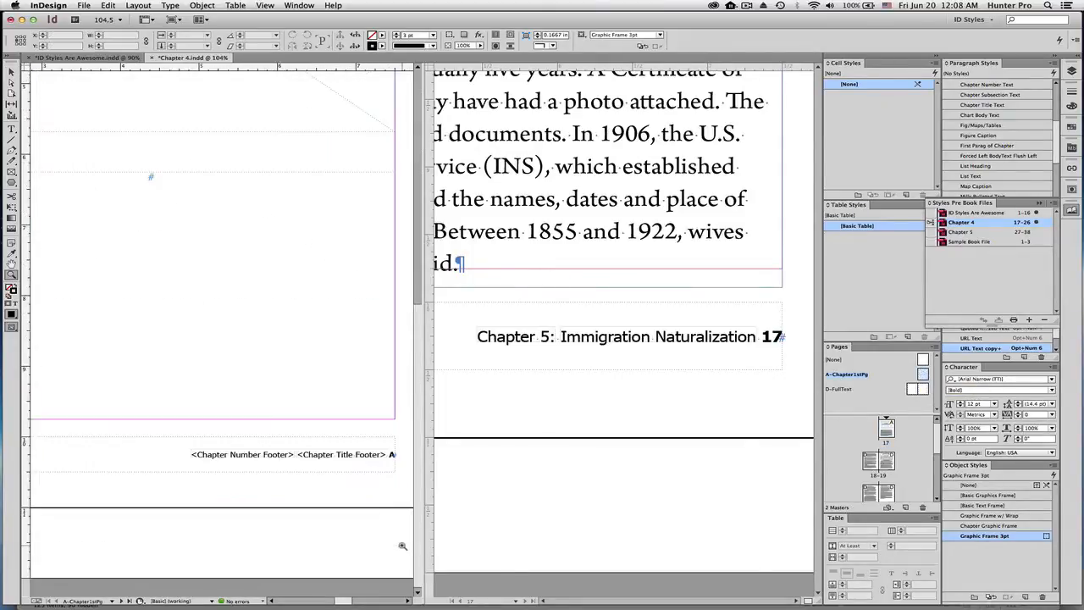
pyautogui.moveTo(180, 435); pyautogui.dragTo(411, 486)
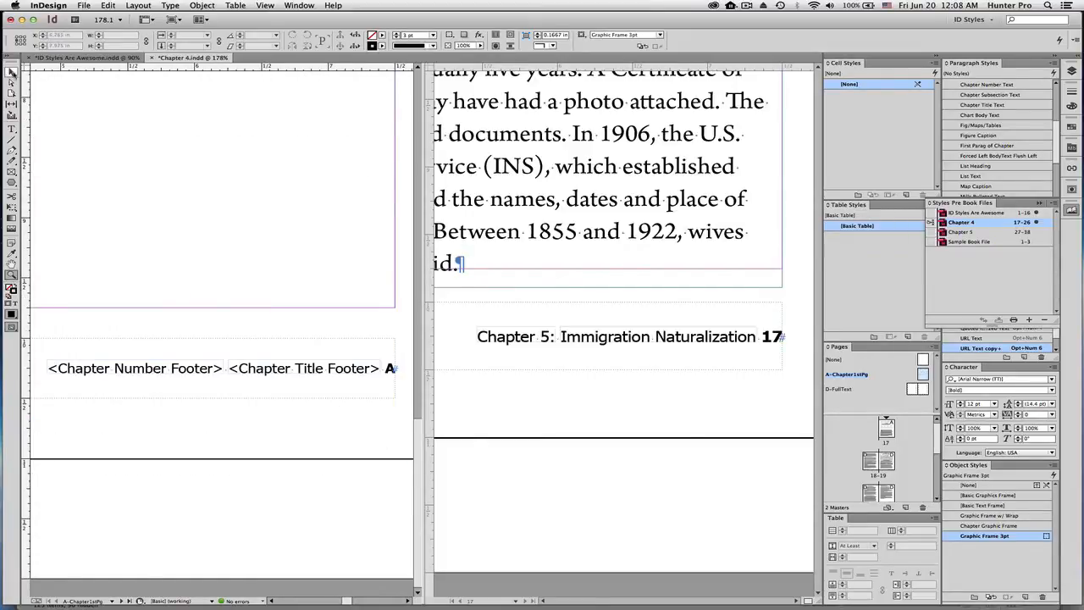
pyautogui.click(12, 71)
pyautogui.click(95, 387)
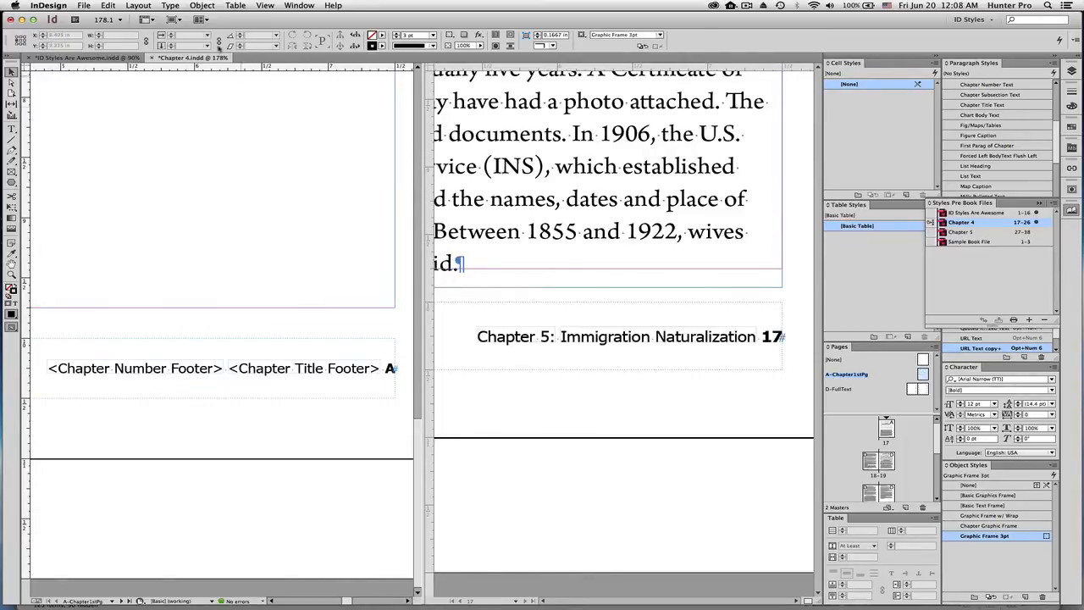
# - Open the Chapter Number Footer text variable's definition for editing, keeping the master page's footer in view
pyautogui.click(171, 6)
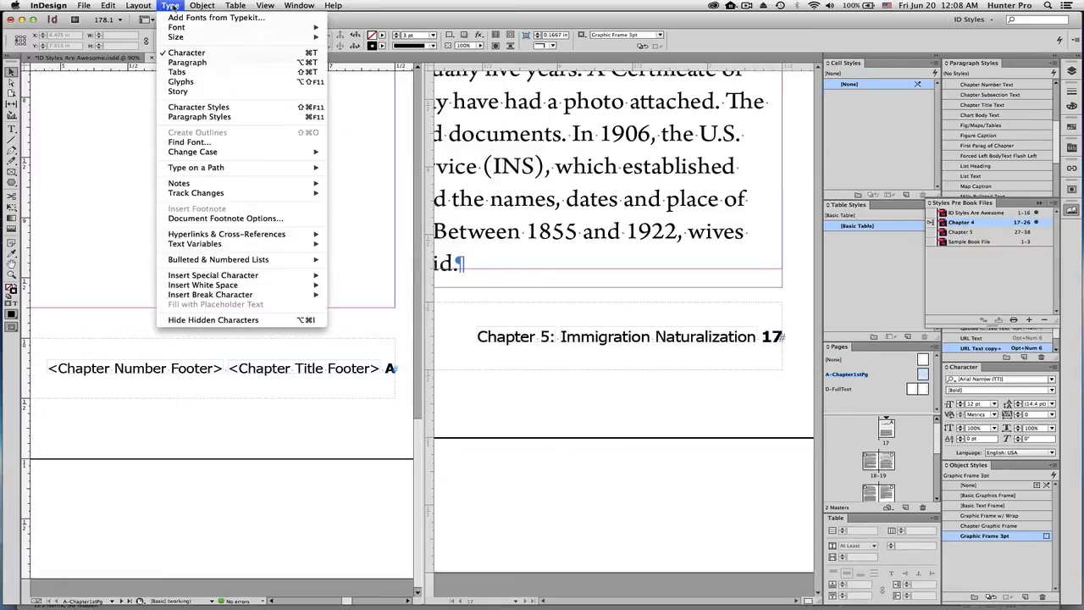
pyautogui.moveTo(243, 245)
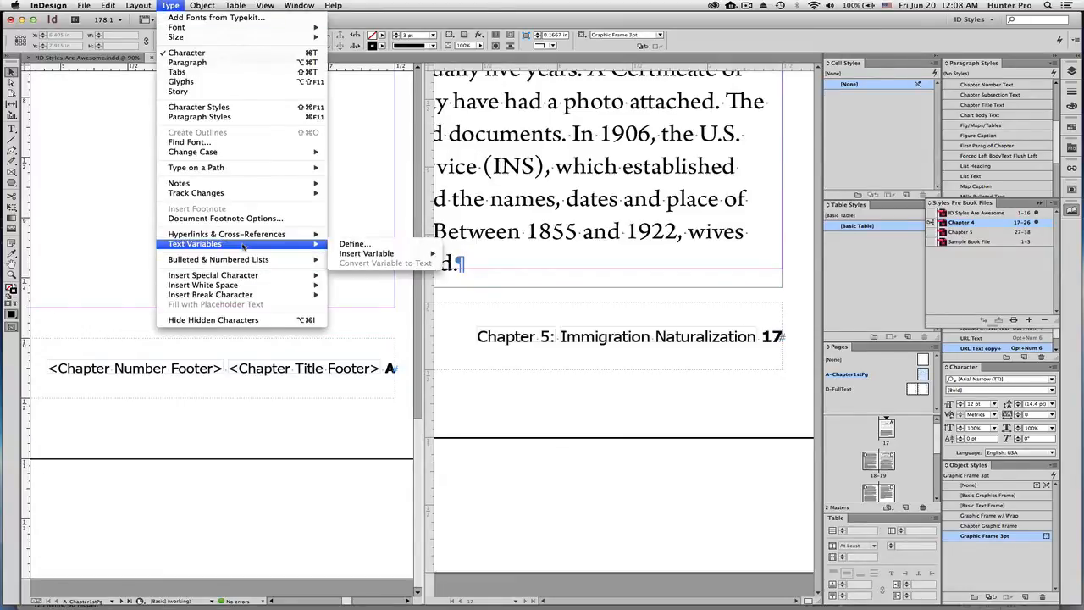
pyautogui.click(396, 246)
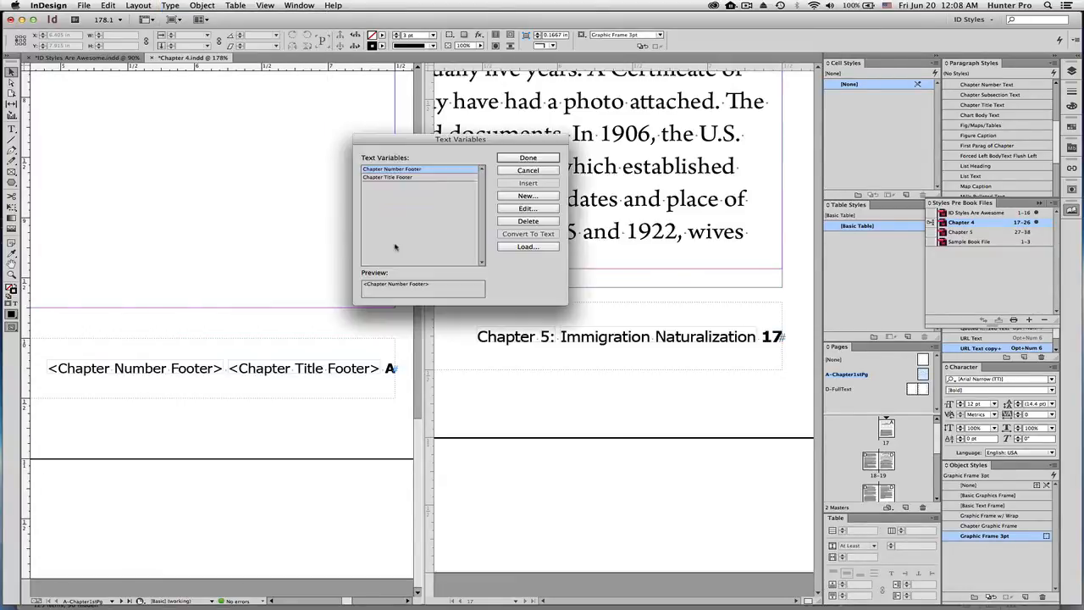
pyautogui.moveTo(413, 146); pyautogui.dragTo(224, 158)
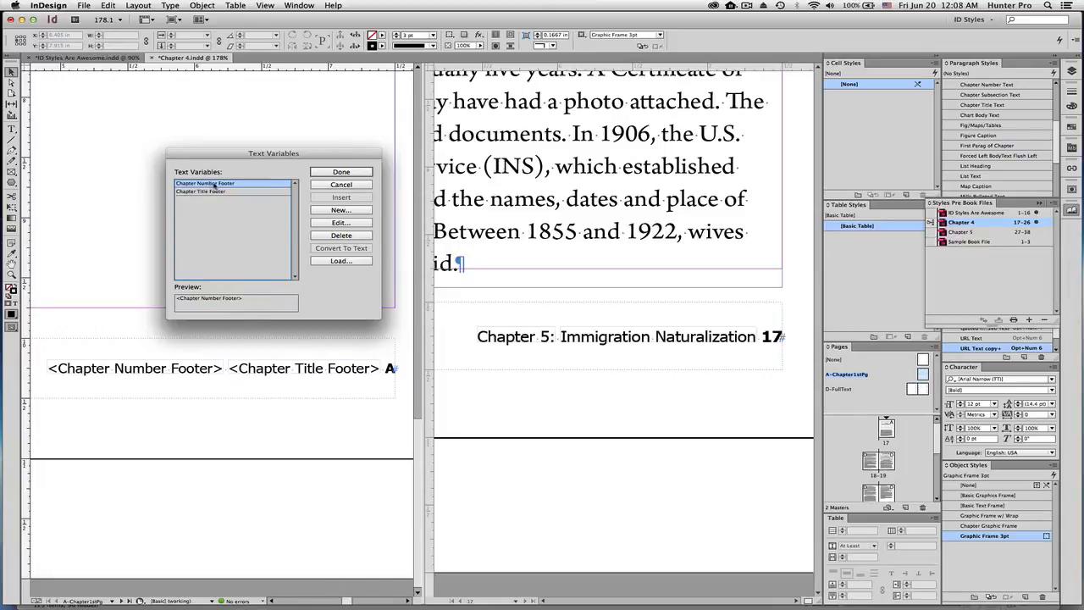
pyautogui.click(357, 222)
pyautogui.moveTo(414, 227); pyautogui.dragTo(279, 218)
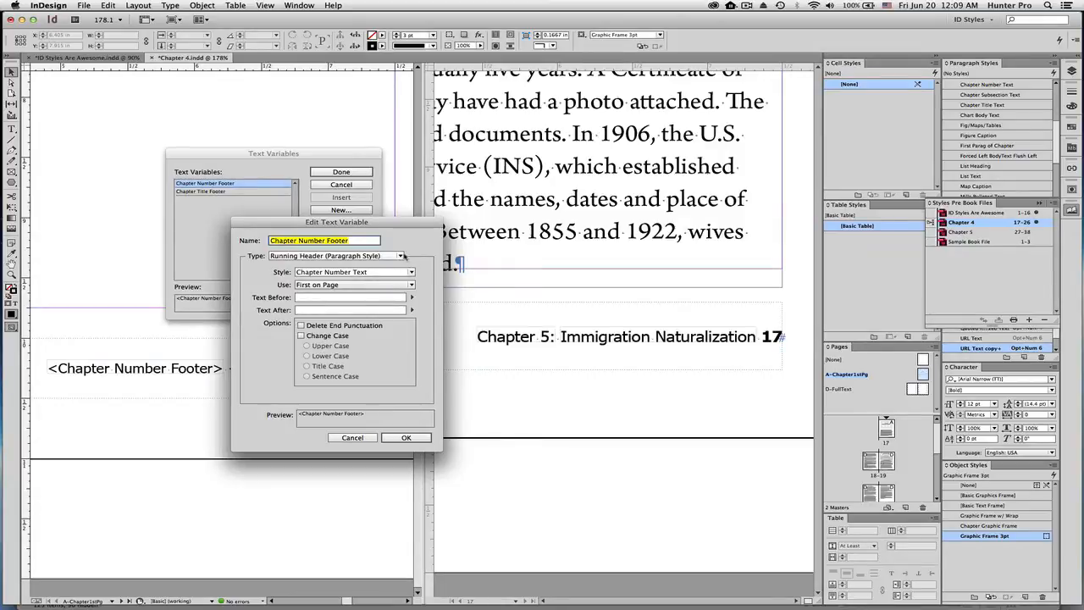
# - Examine the type, paragraph style and page-use choices available for the Chapter Number Footer variable without changing them
pyautogui.click(401, 256)
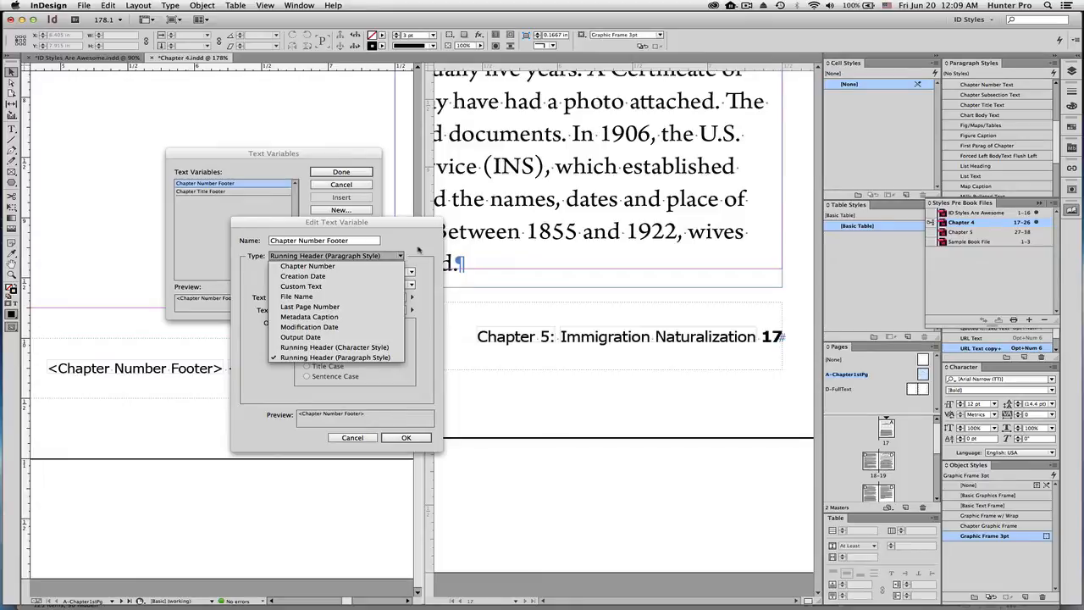
pyautogui.click(411, 240)
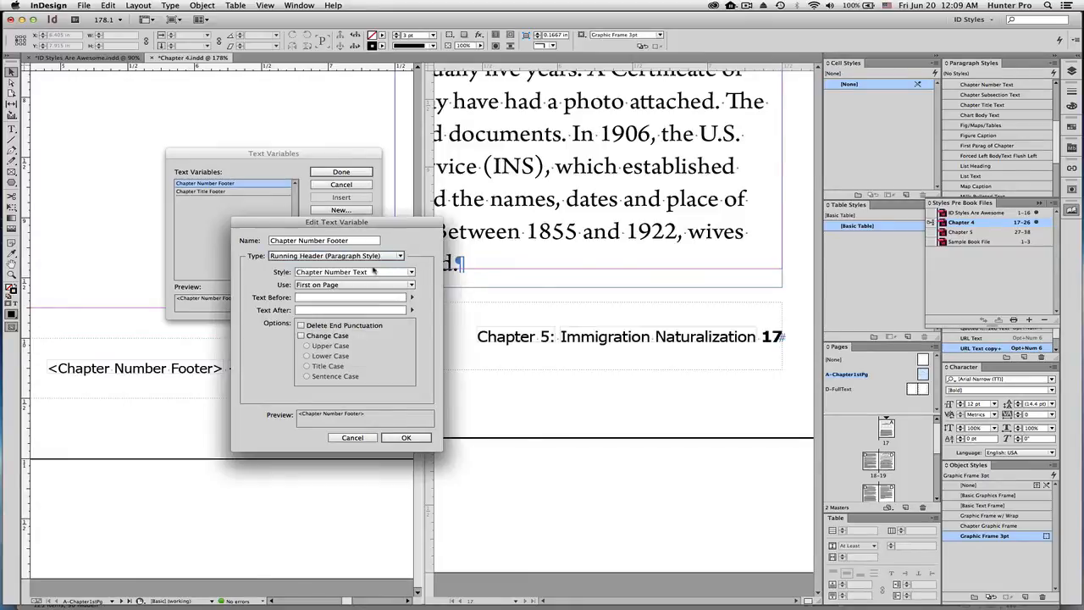
pyautogui.click(411, 273)
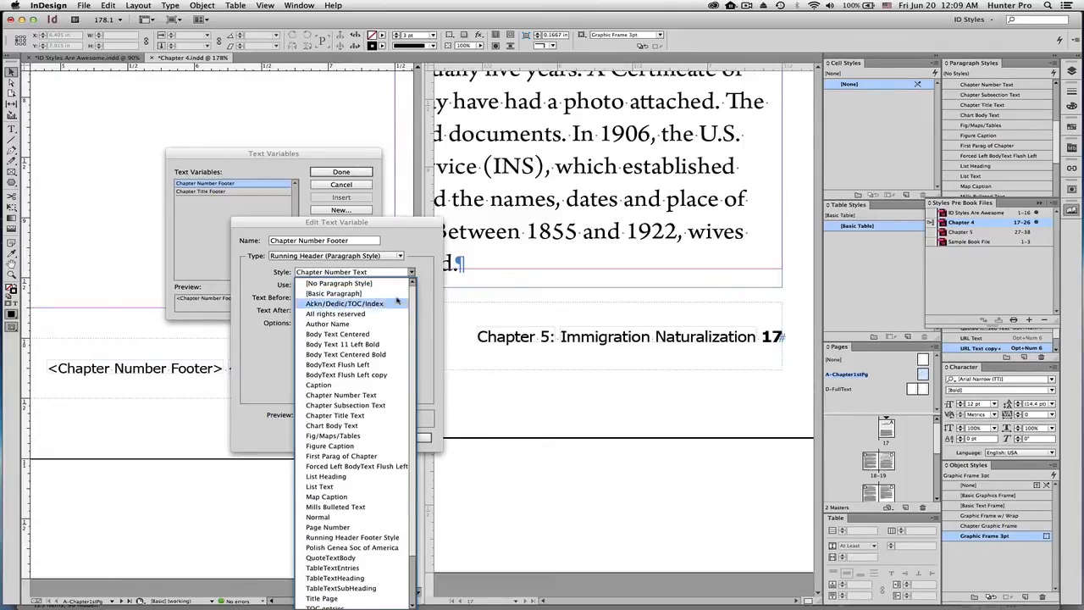
pyautogui.click(414, 265)
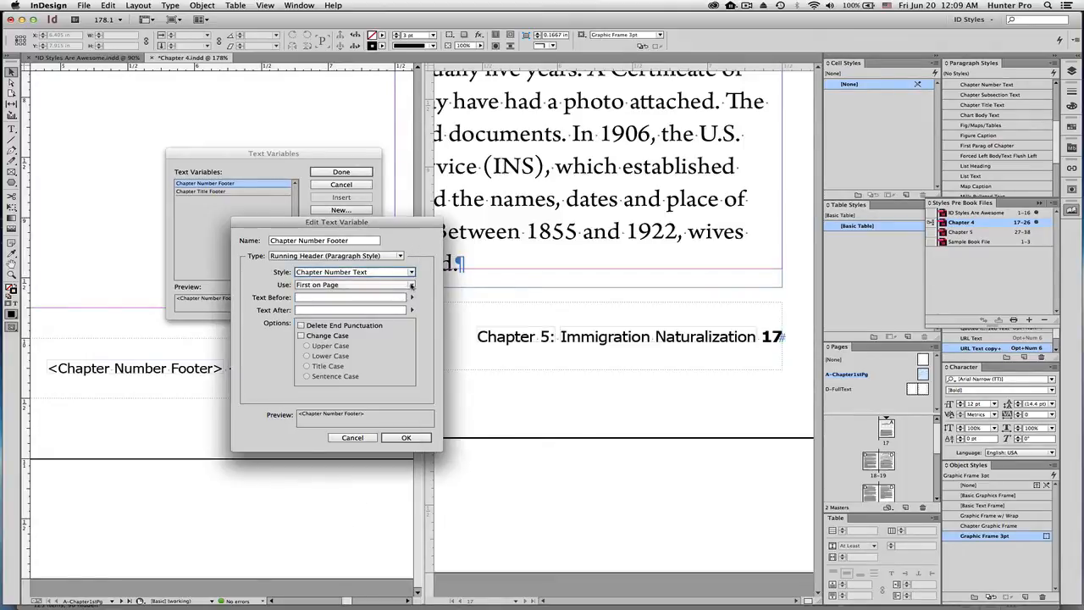
pyautogui.click(412, 286)
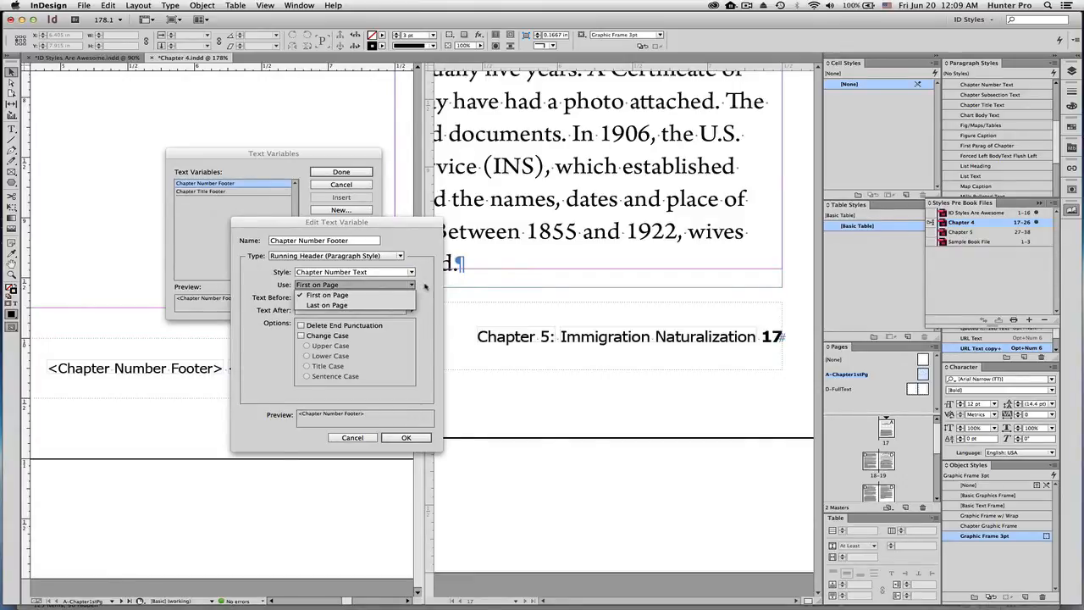
pyautogui.click(426, 287)
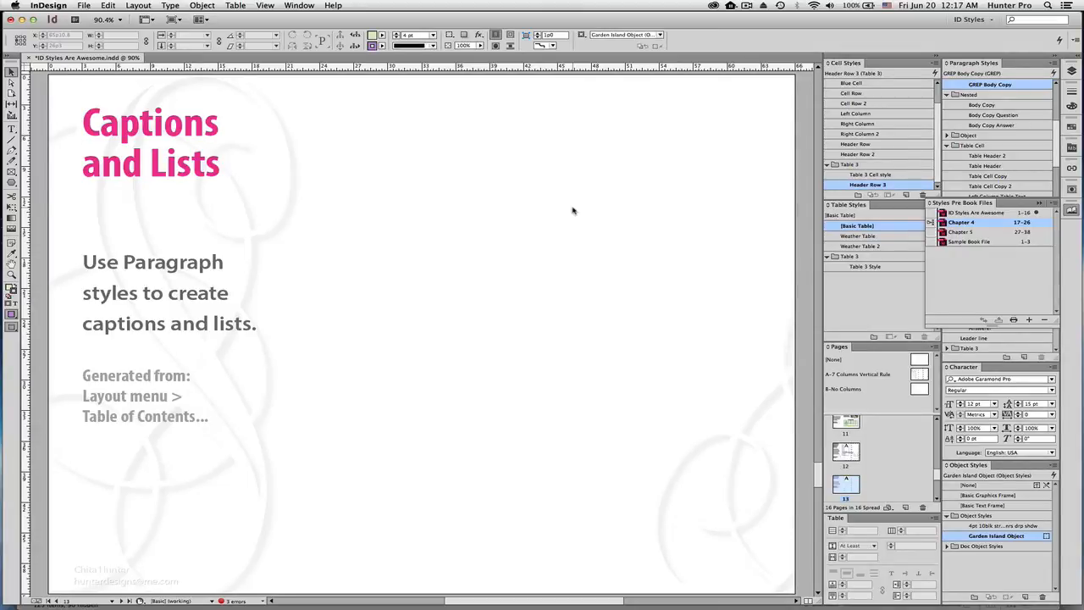
# - Place six photos from the ID Styles Presentation collection in Mini Bridge on page 13 as a grid of three columns and two rows
pyautogui.click(1072, 147)
pyautogui.moveTo(965, 242); pyautogui.dragTo(736, 373)
pyautogui.press('Up')
pyautogui.press('Up')
pyautogui.press('Down')
pyautogui.press('Right')
pyautogui.press('Right')
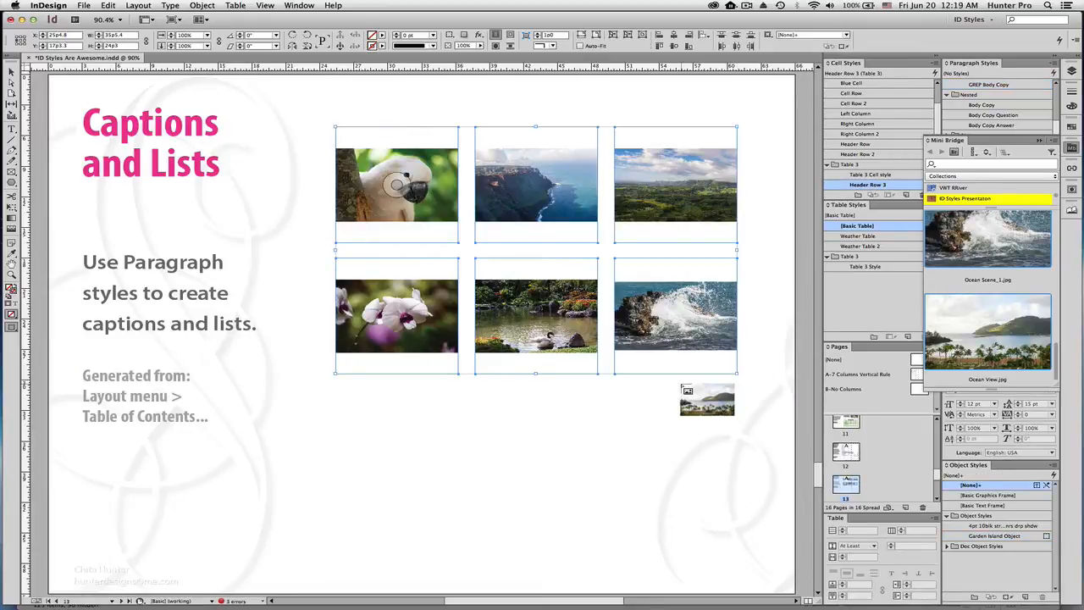
# - Discard the leftover loaded photo and give the six placed photos the 4pt 10blk strk rnd cnrs drp shdw object style
pyautogui.click(12, 72)
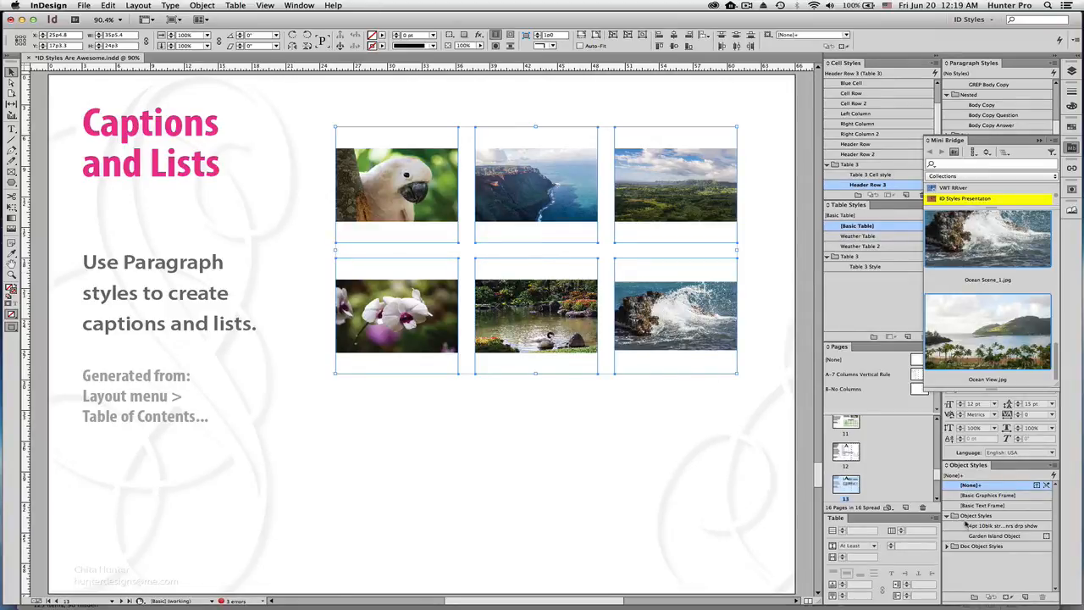
pyautogui.click(966, 527)
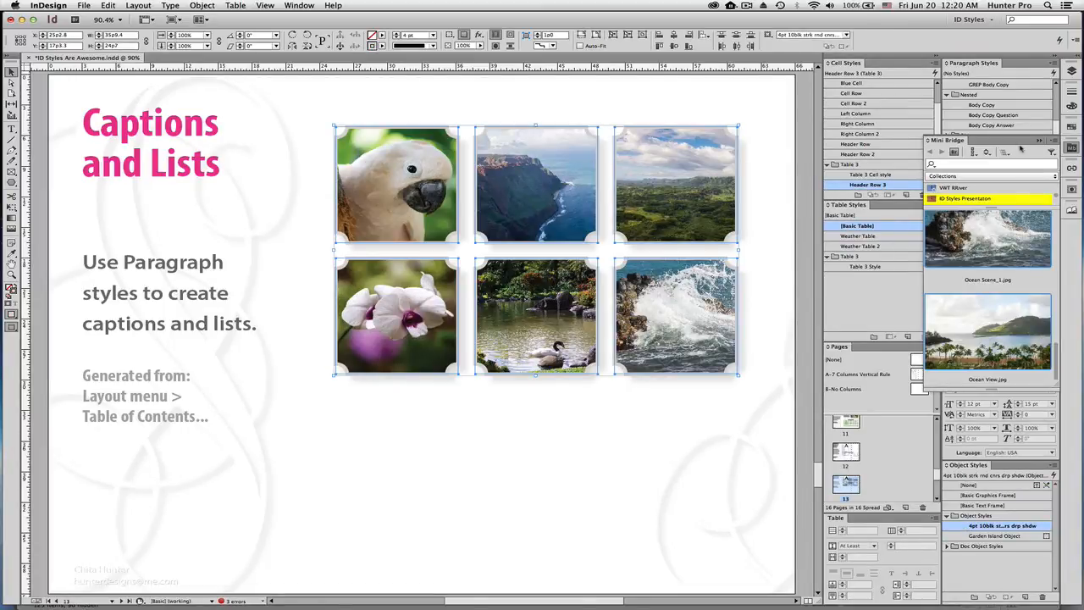
pyautogui.click(1072, 170)
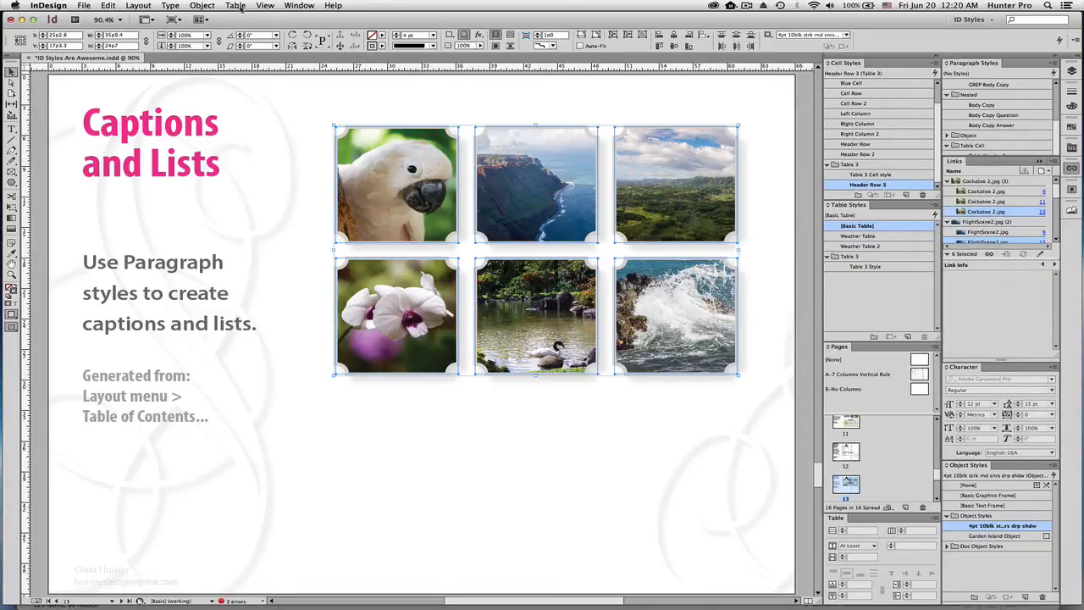
# - Set up captions for the six photos with Name as the metadata and the Photo Title (Captions) paragraph style
pyautogui.click(203, 6)
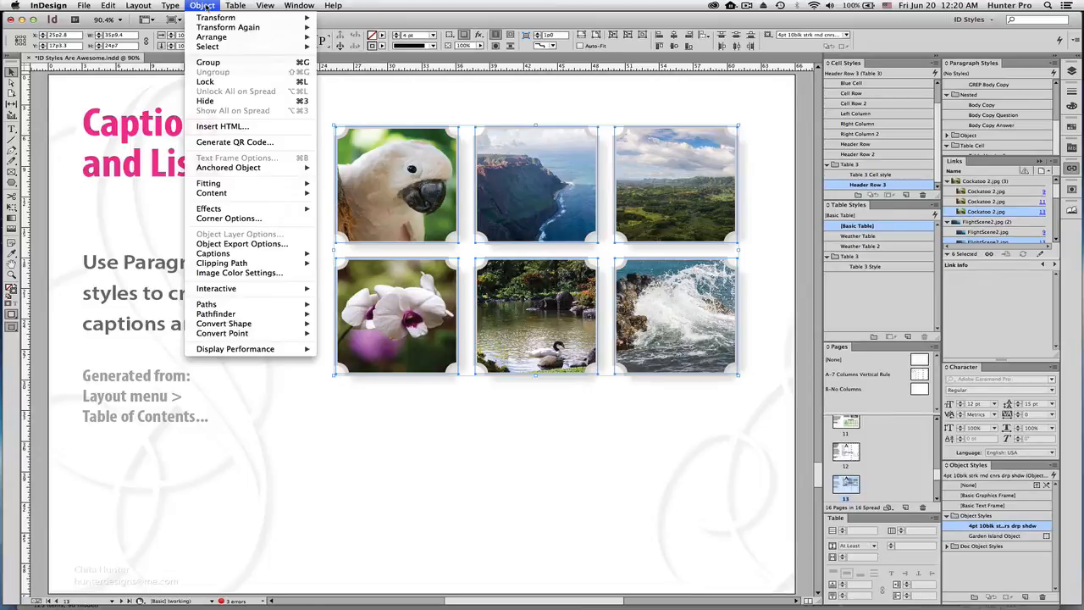
pyautogui.moveTo(218, 256)
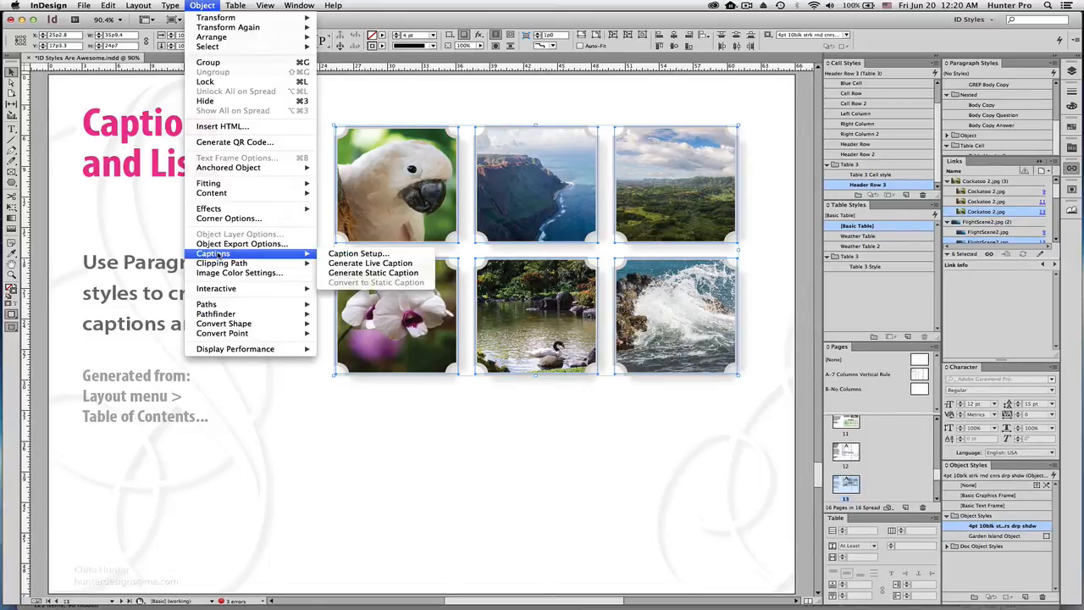
pyautogui.click(368, 258)
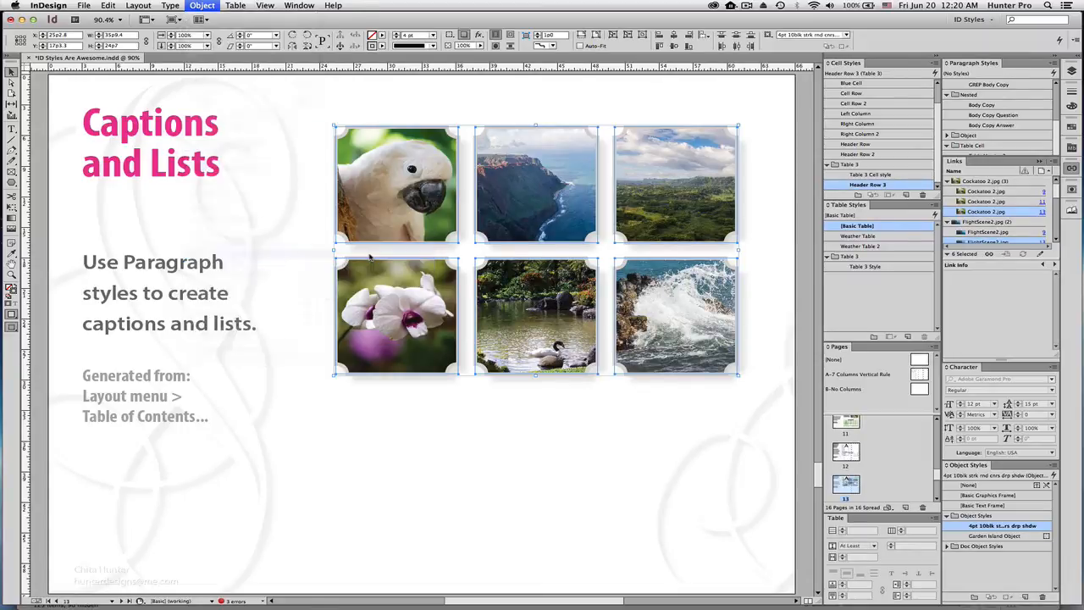
pyautogui.moveTo(416, 244); pyautogui.dragTo(319, 237)
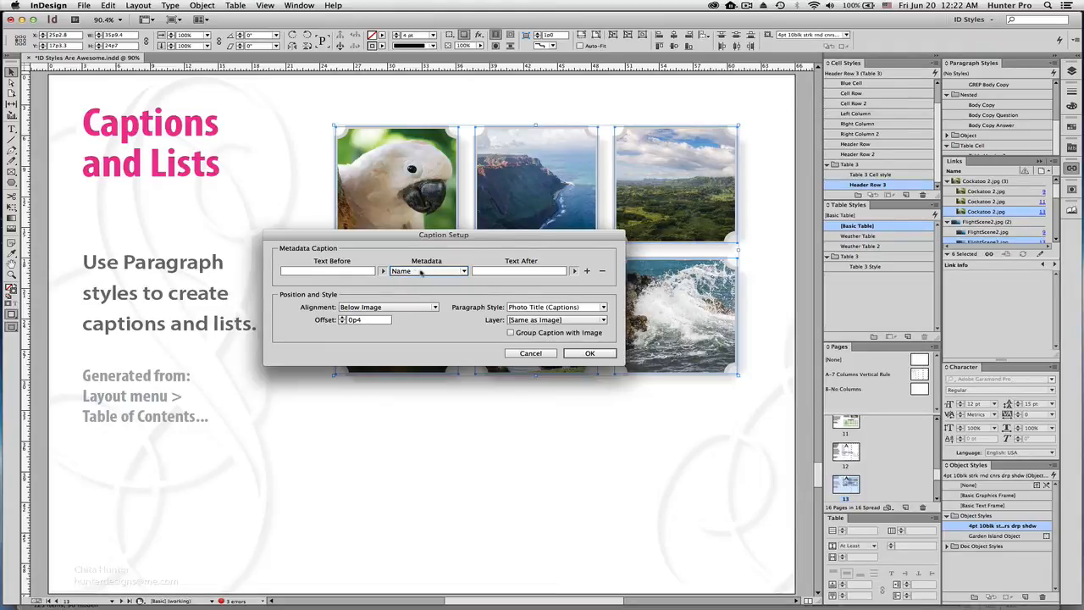
pyautogui.click(465, 271)
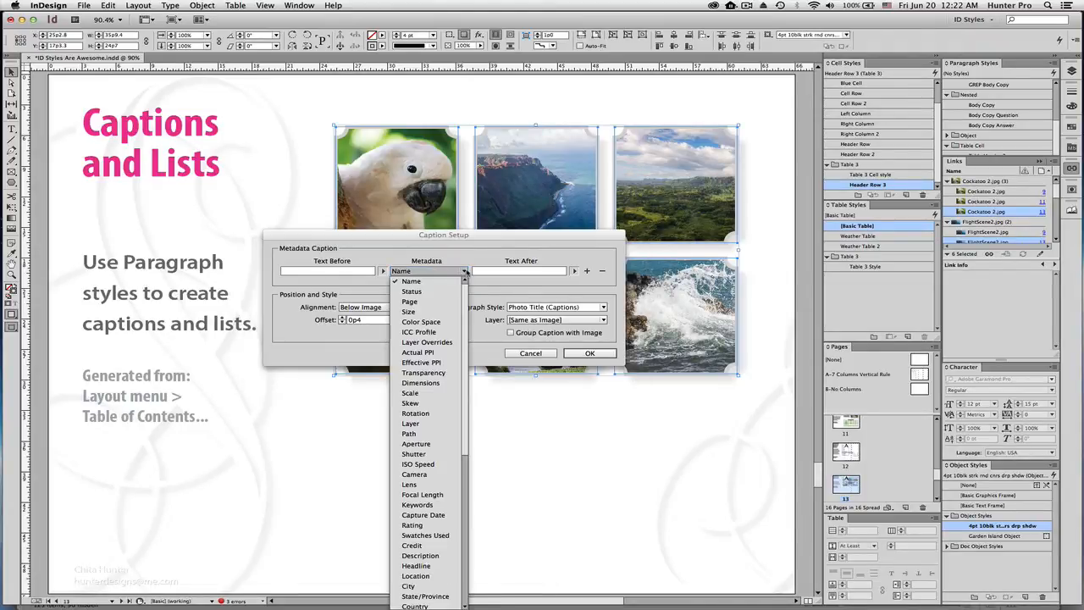
pyautogui.click(435, 281)
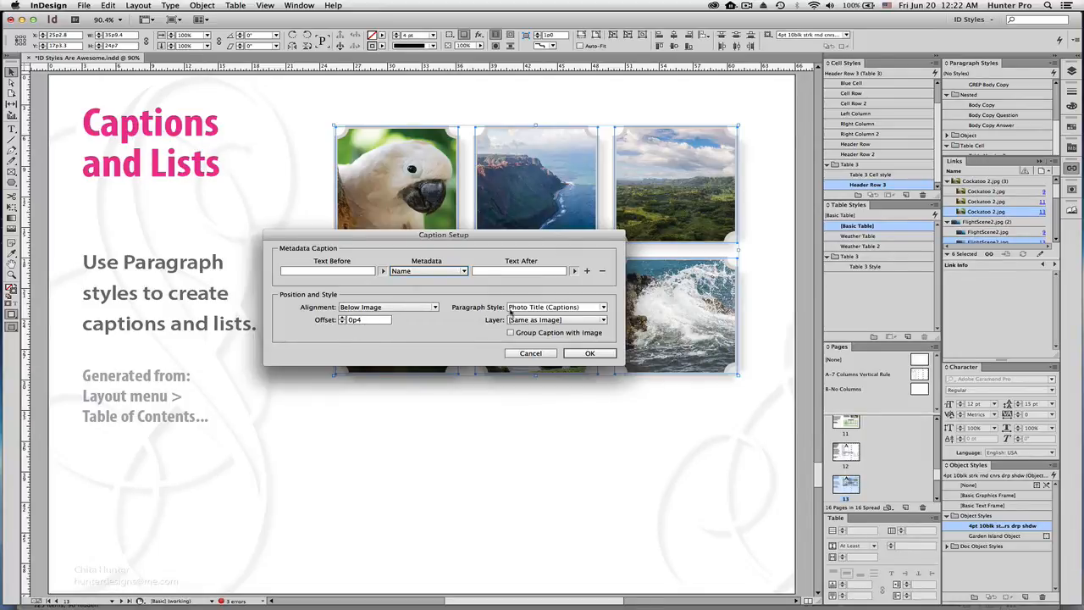
pyautogui.click(602, 308)
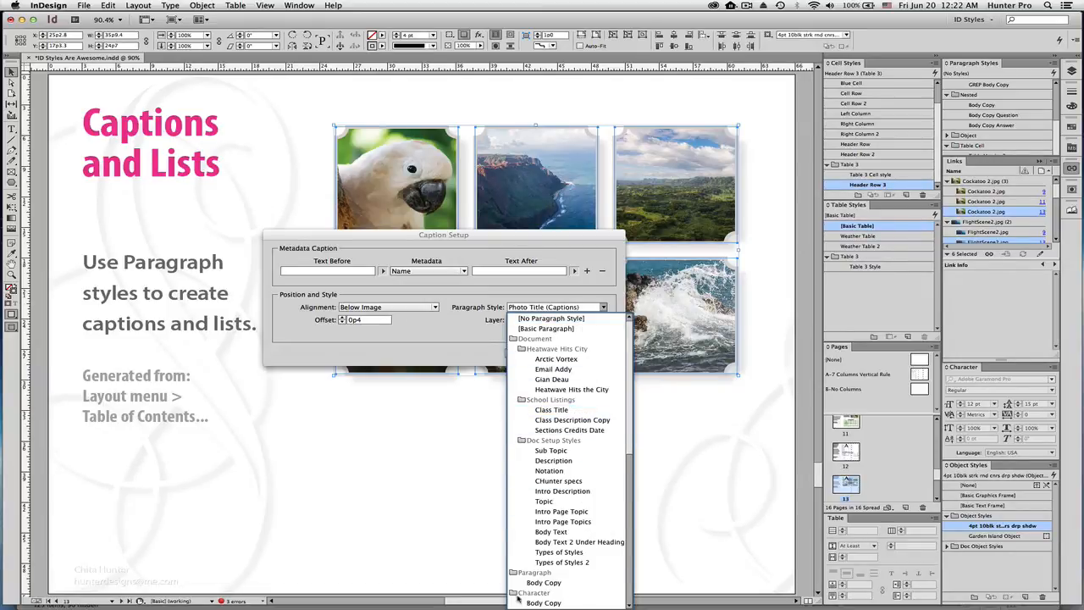
pyautogui.click(569, 242)
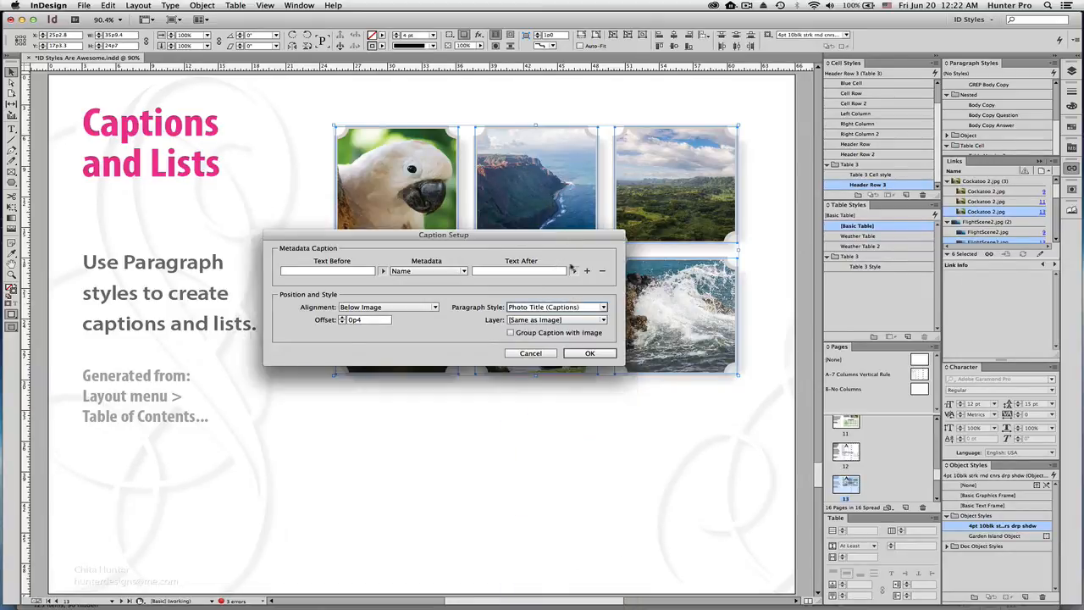
pyautogui.click(590, 354)
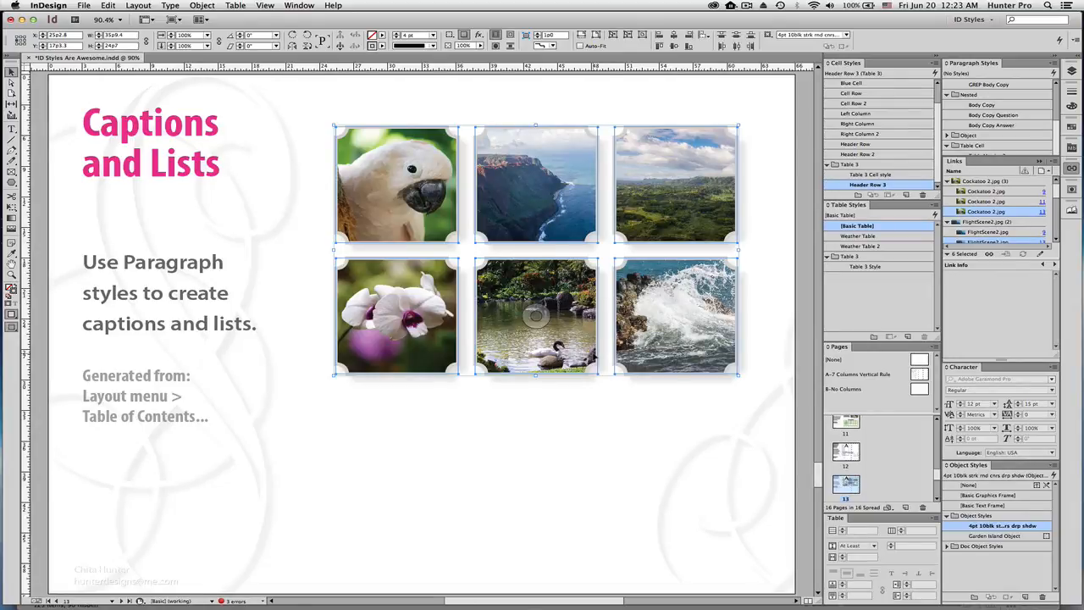
# - Generate live captions for the six selected photos and deselect everything
pyautogui.click(206, 6)
pyautogui.moveTo(252, 259)
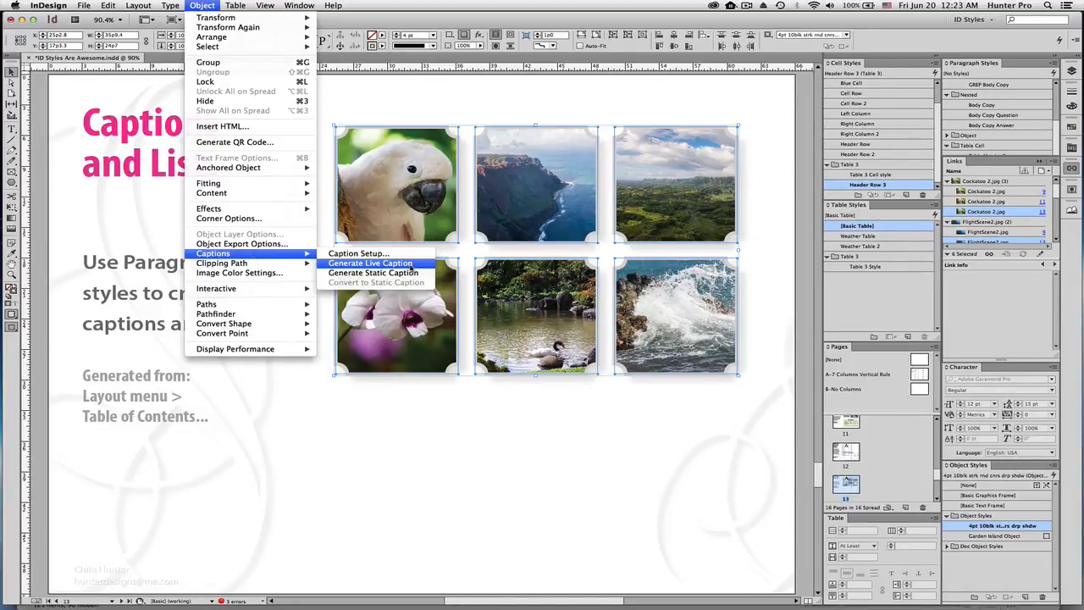
pyautogui.click(409, 265)
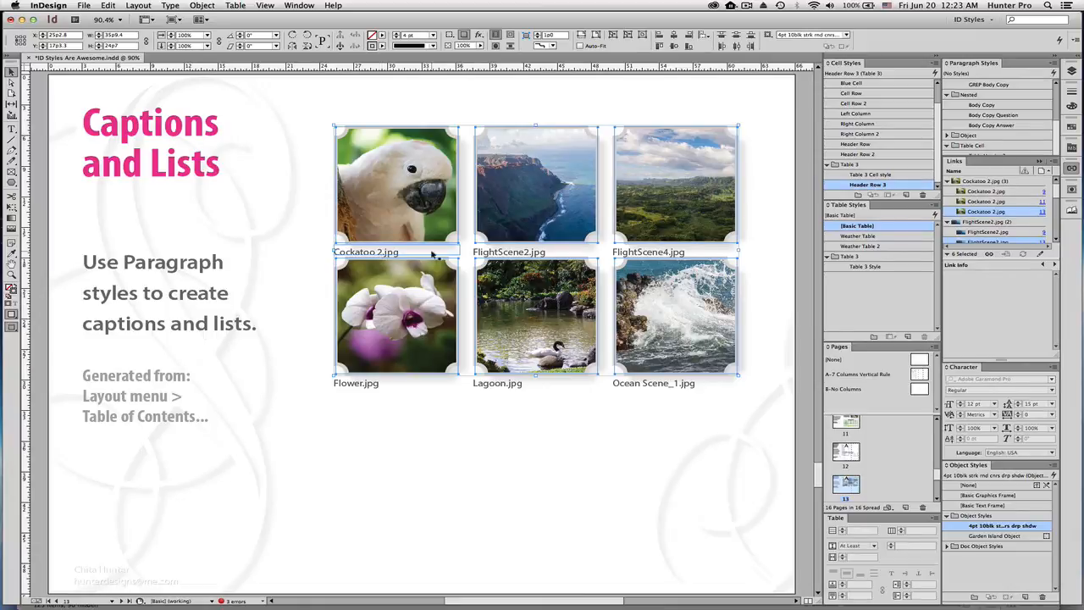
pyautogui.click(691, 418)
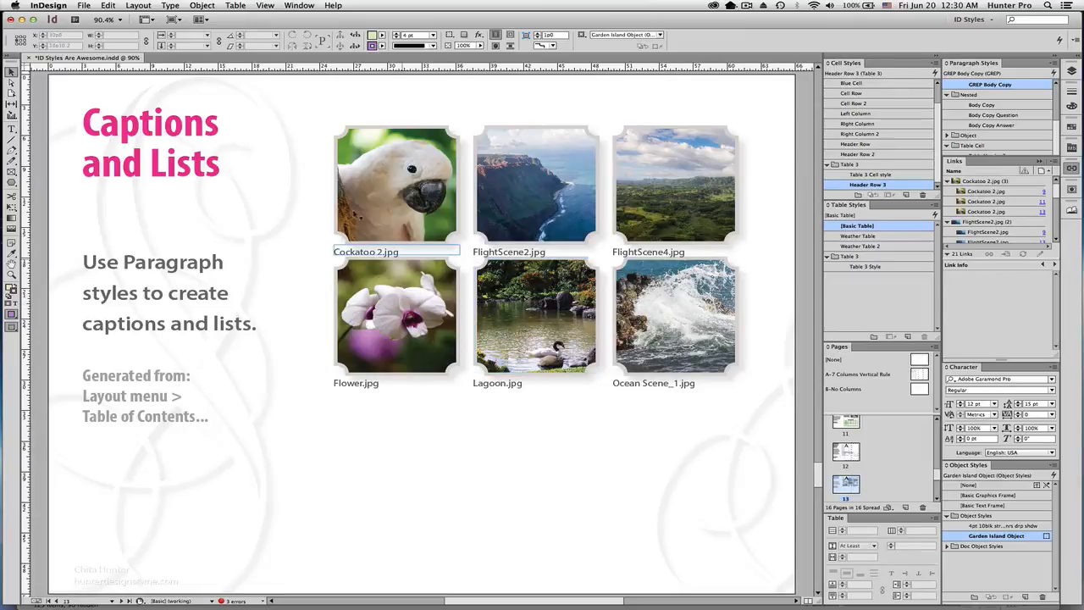
# - Set up a table of contents using the Photos List TOC style and review its entry style options
pyautogui.click(136, 6)
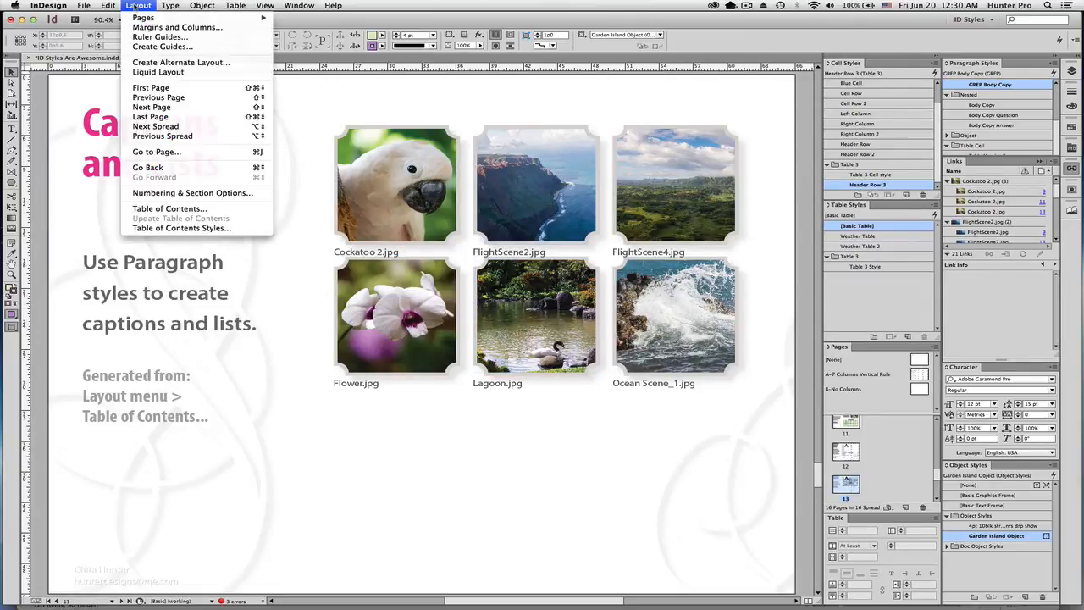
pyautogui.click(200, 211)
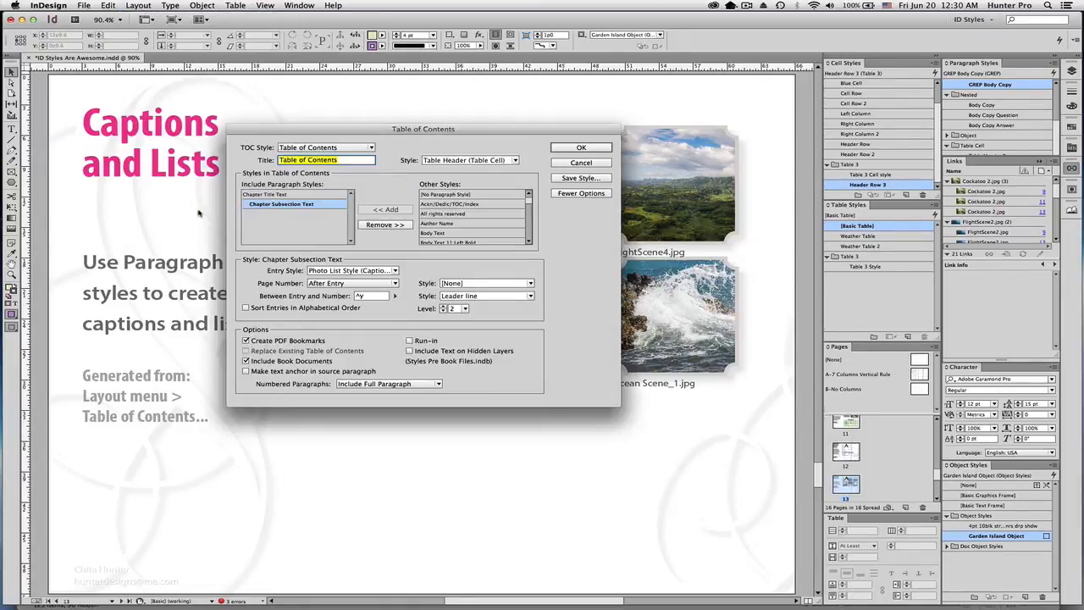
pyautogui.click(311, 125)
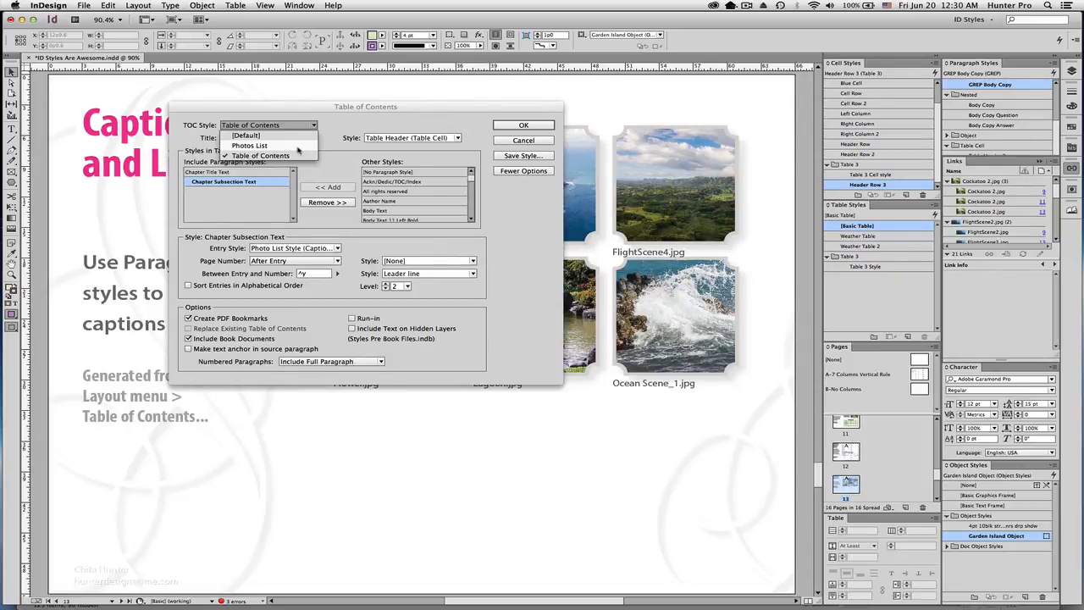
pyautogui.click(297, 145)
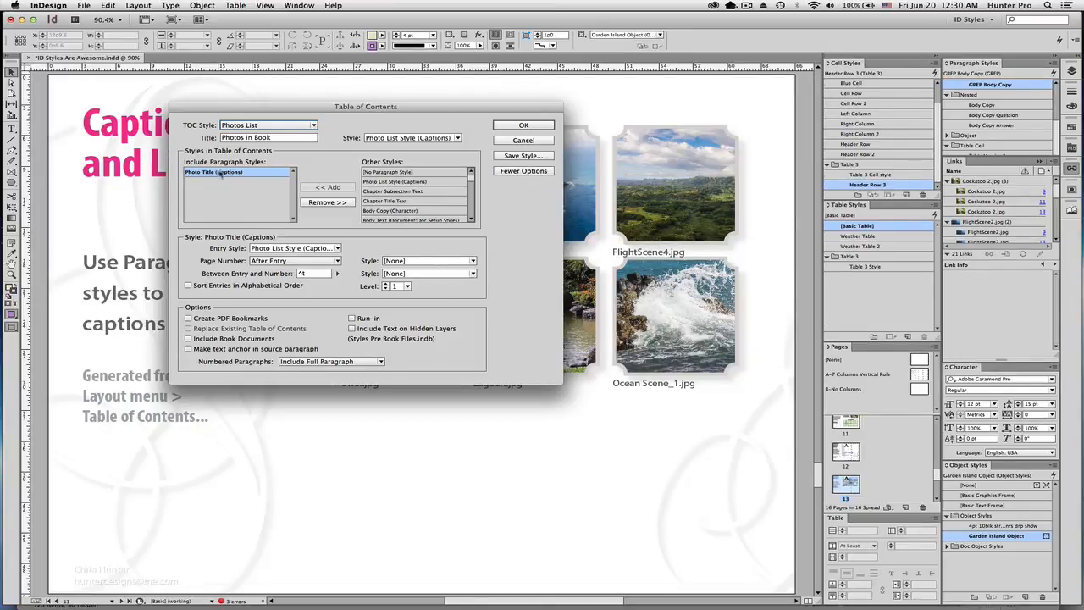
pyautogui.click(336, 249)
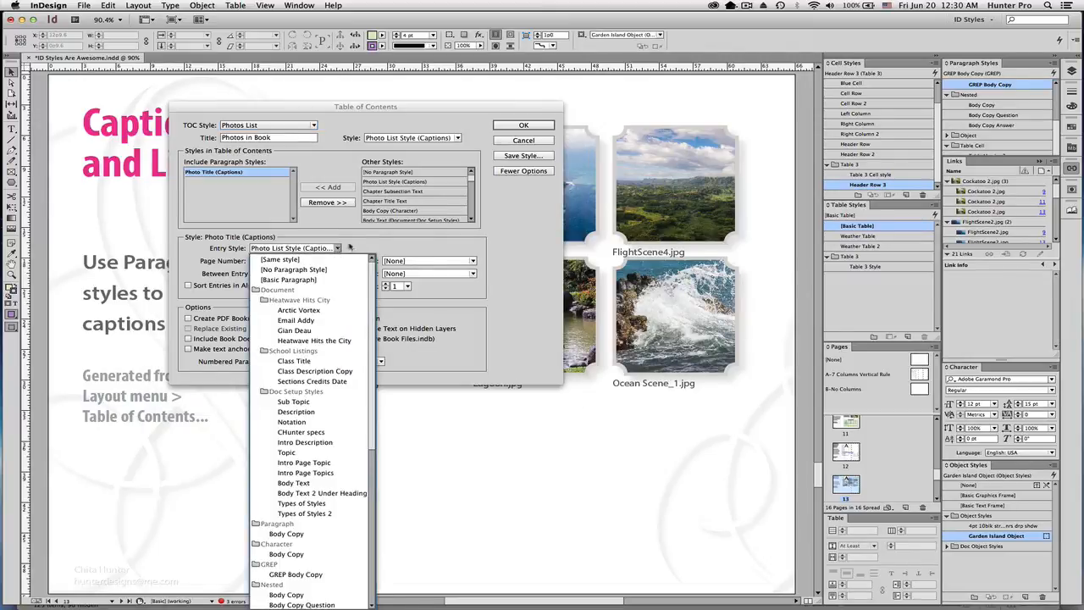
pyautogui.click(376, 243)
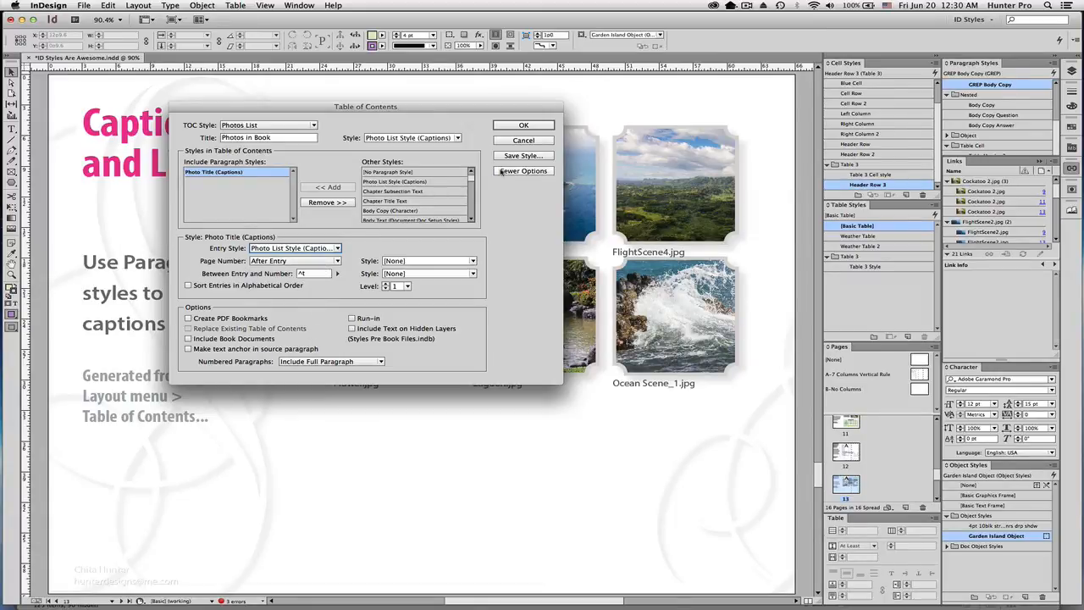
# - Generate the photo list with overset text items included and place it in a text frame beneath the photos on page 13
pyautogui.click(523, 125)
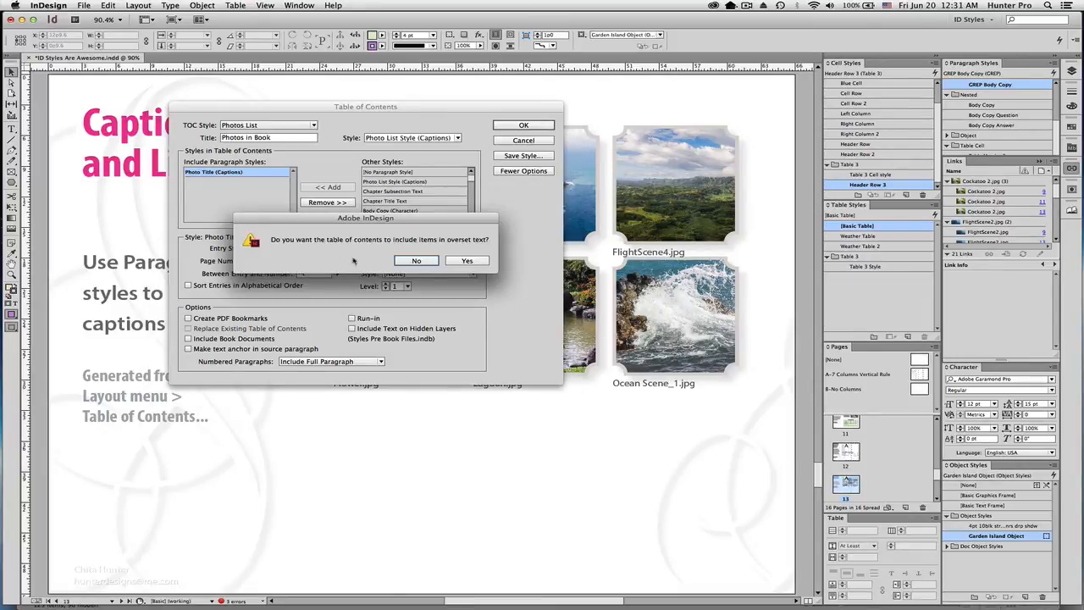
pyautogui.click(466, 261)
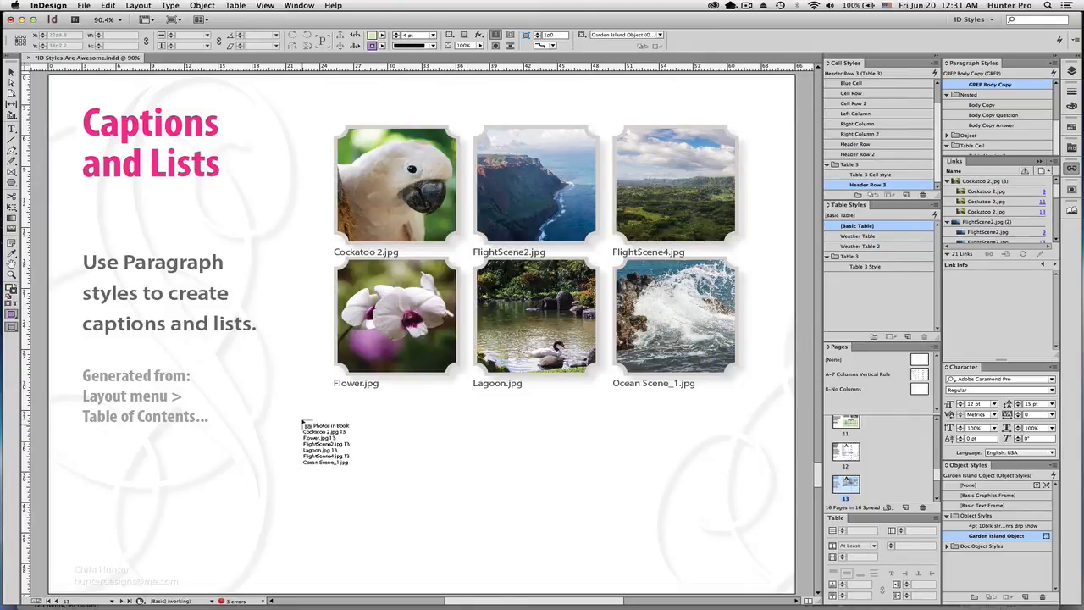
pyautogui.moveTo(302, 419); pyautogui.dragTo(482, 576)
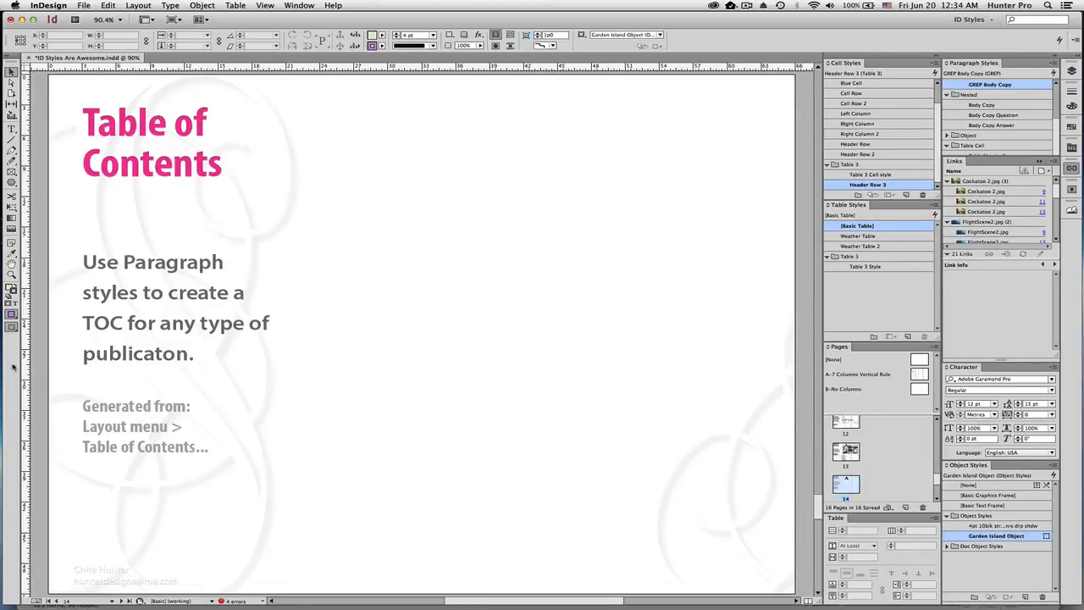
# - Show the Styles Pre Book Files book and set up a table of contents using the Table of Contents TOC style
pyautogui.click(1071, 209)
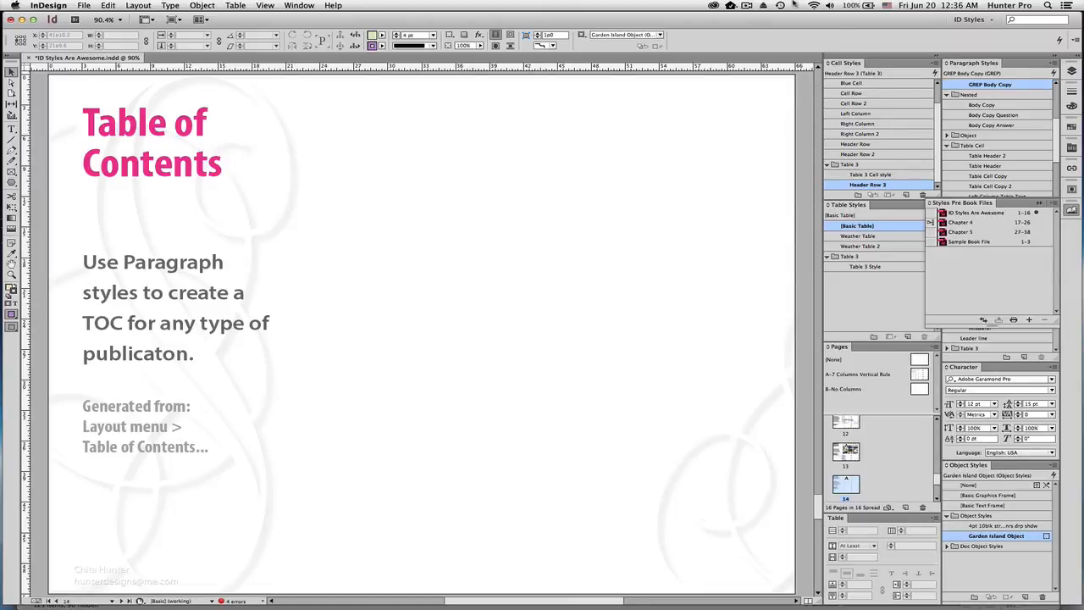
pyautogui.click(141, 7)
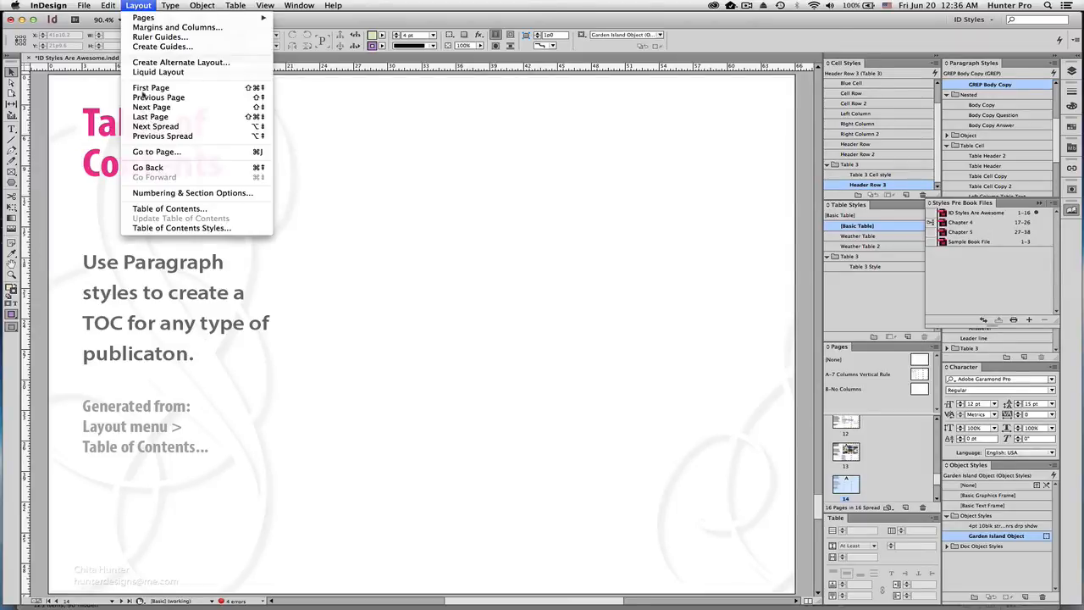
pyautogui.click(169, 208)
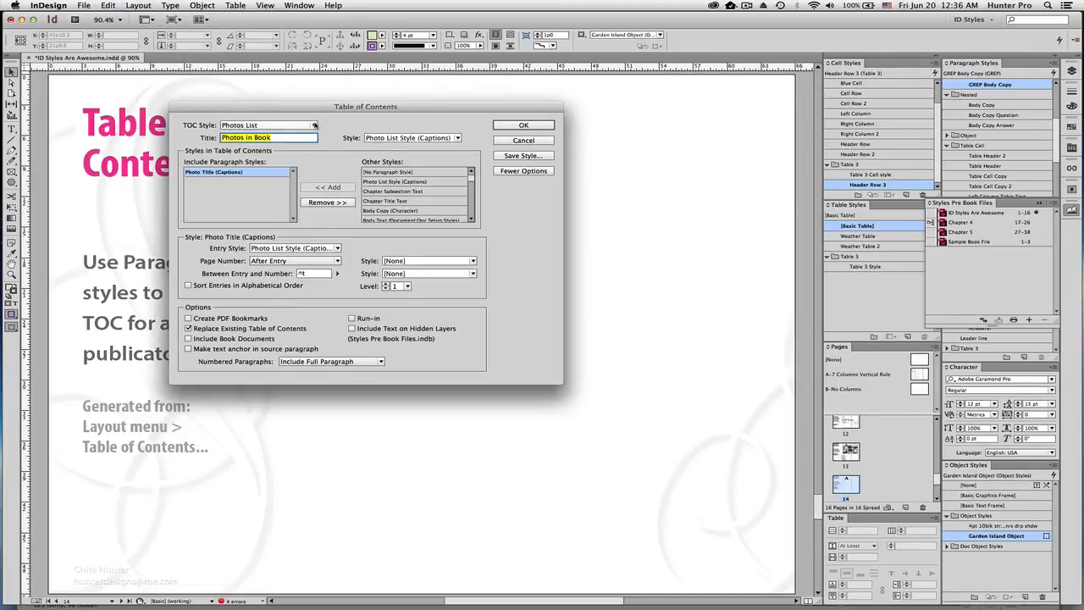
pyautogui.click(314, 125)
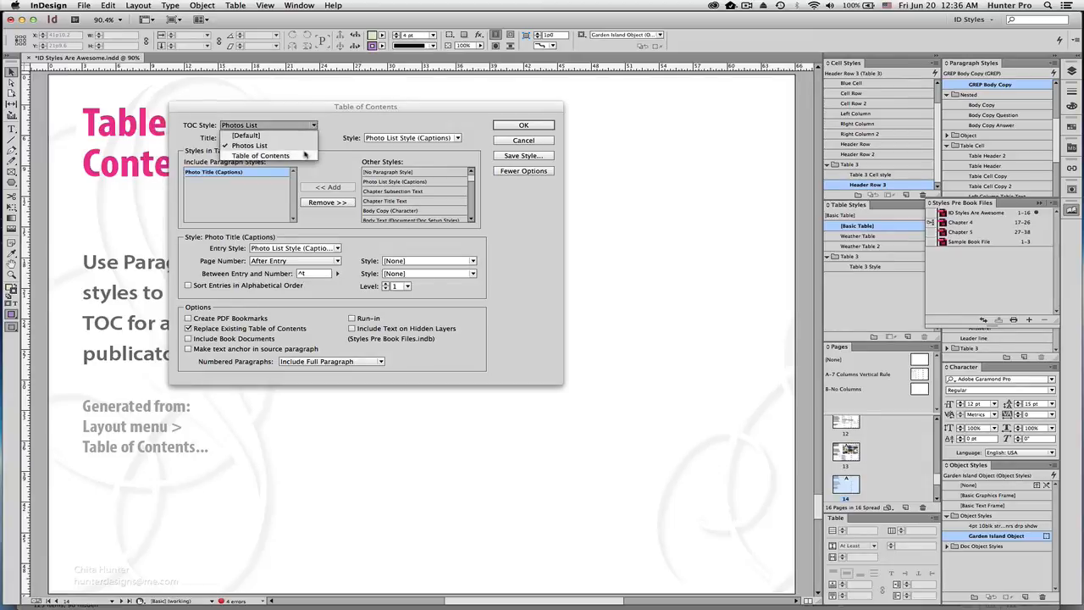
pyautogui.click(305, 156)
pyautogui.moveTo(338, 107); pyautogui.dragTo(404, 98)
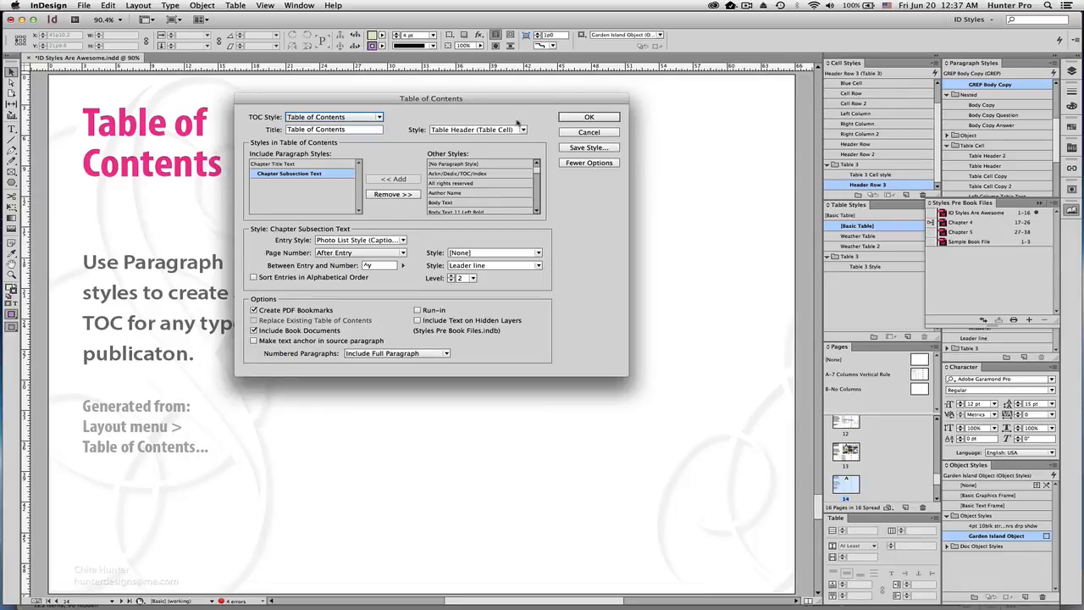
# - Generate the table of contents with overset text items included and place it in a large text frame beside the page 14 text
pyautogui.click(577, 117)
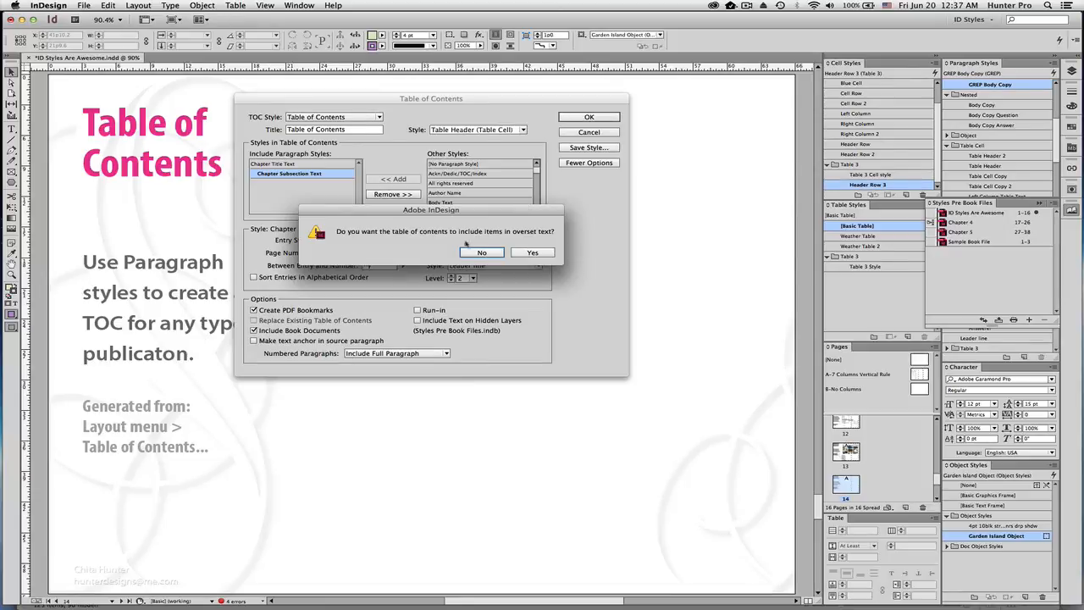
pyautogui.click(525, 252)
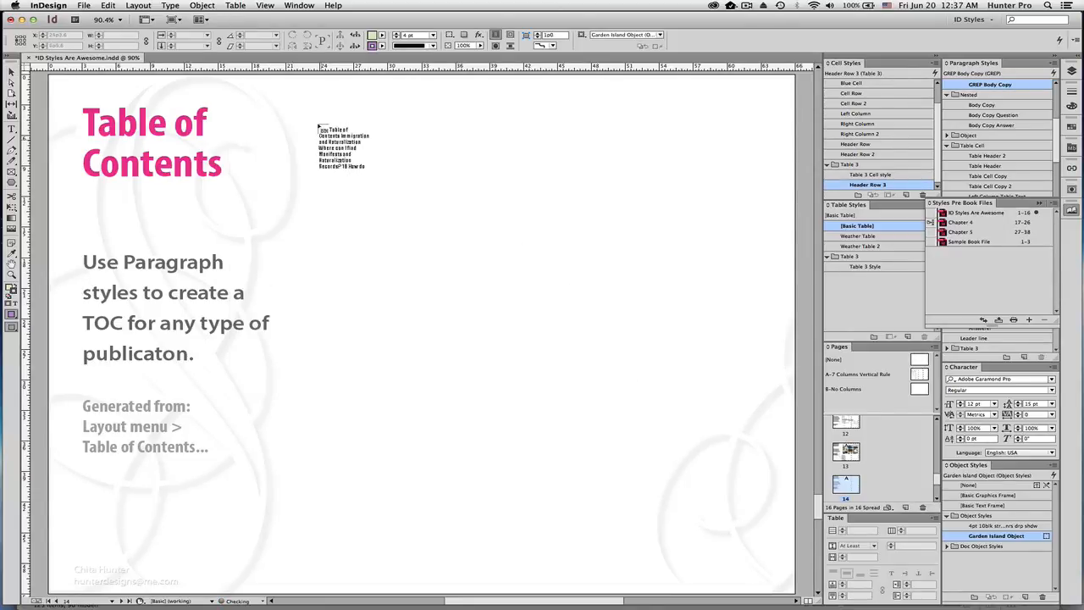
pyautogui.moveTo(337, 111); pyautogui.dragTo(694, 537)
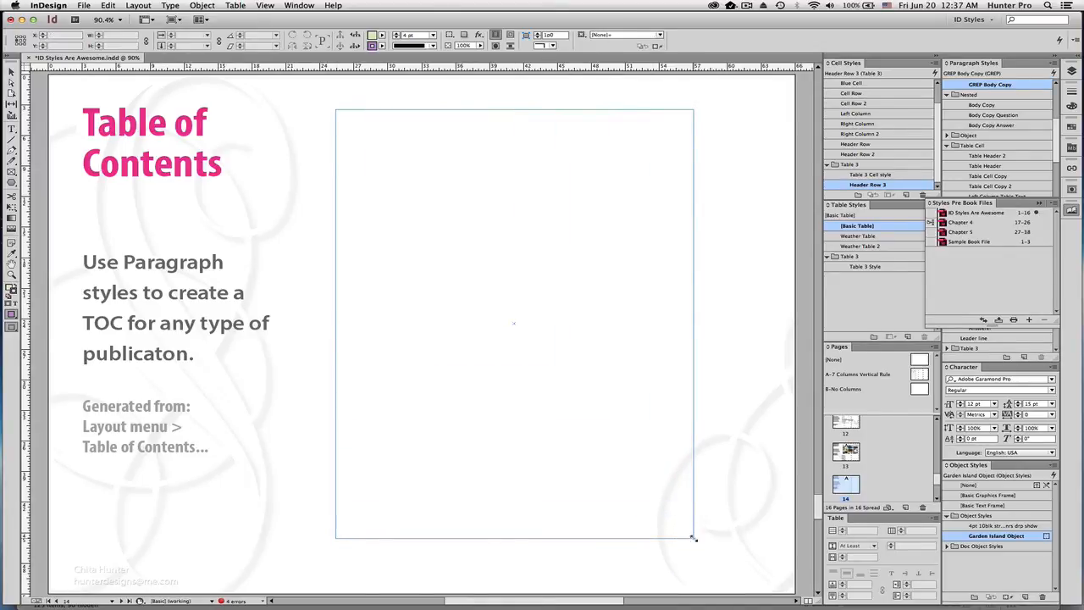